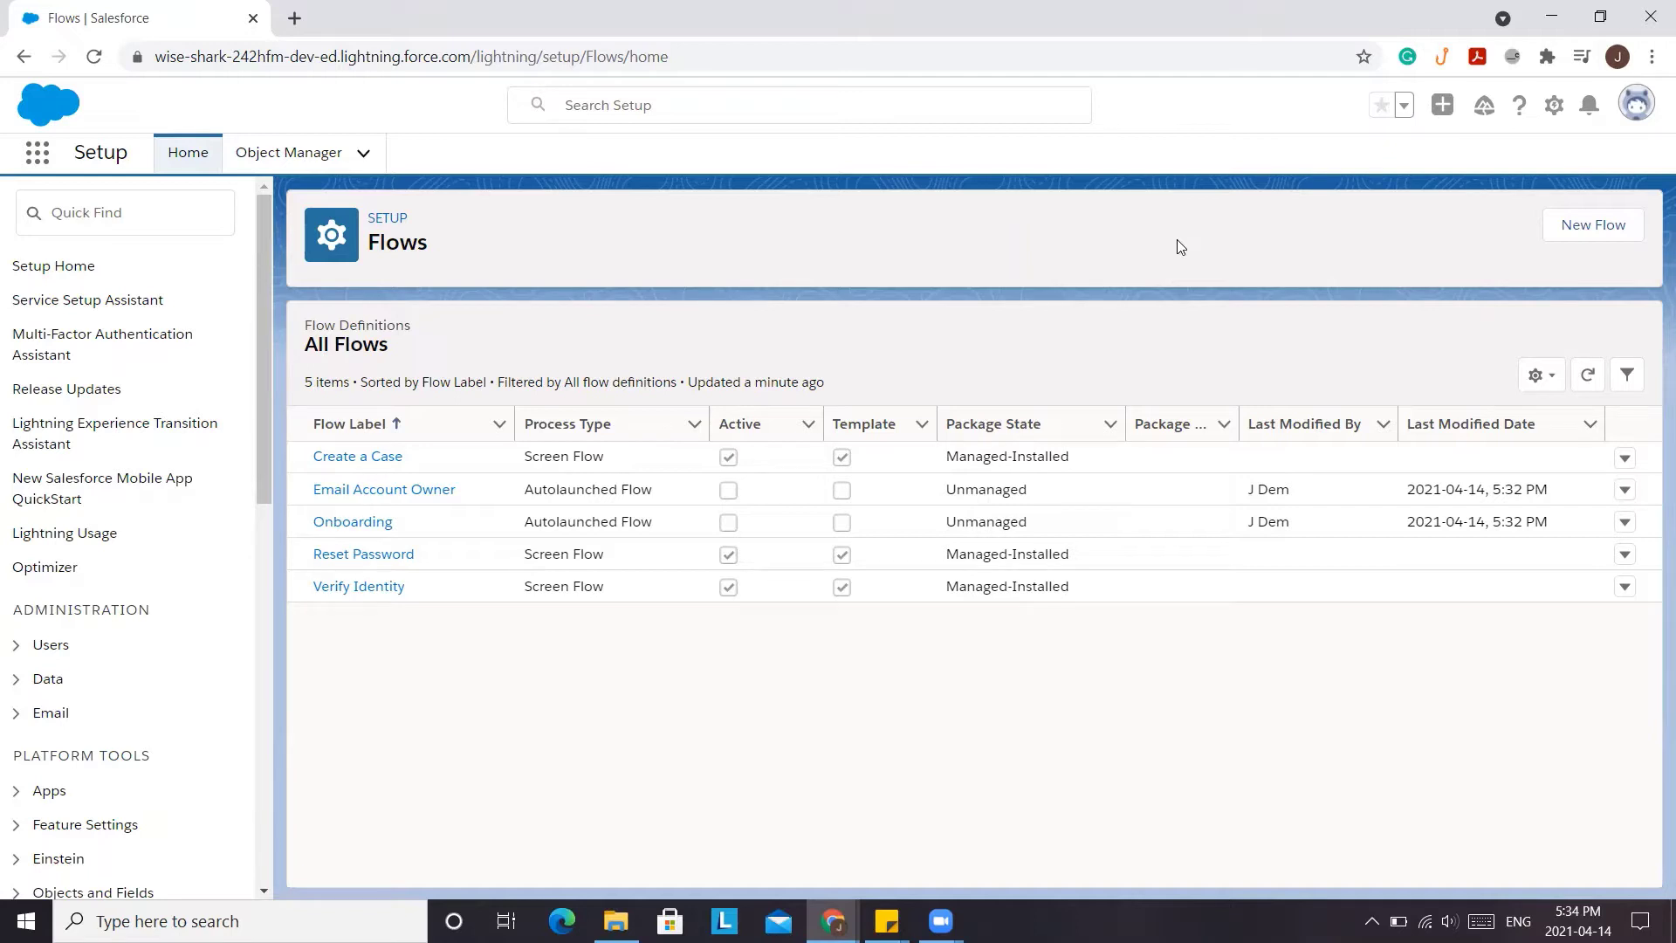
Create a new Screen Flow using the Freeform layout.
click(1601, 226)
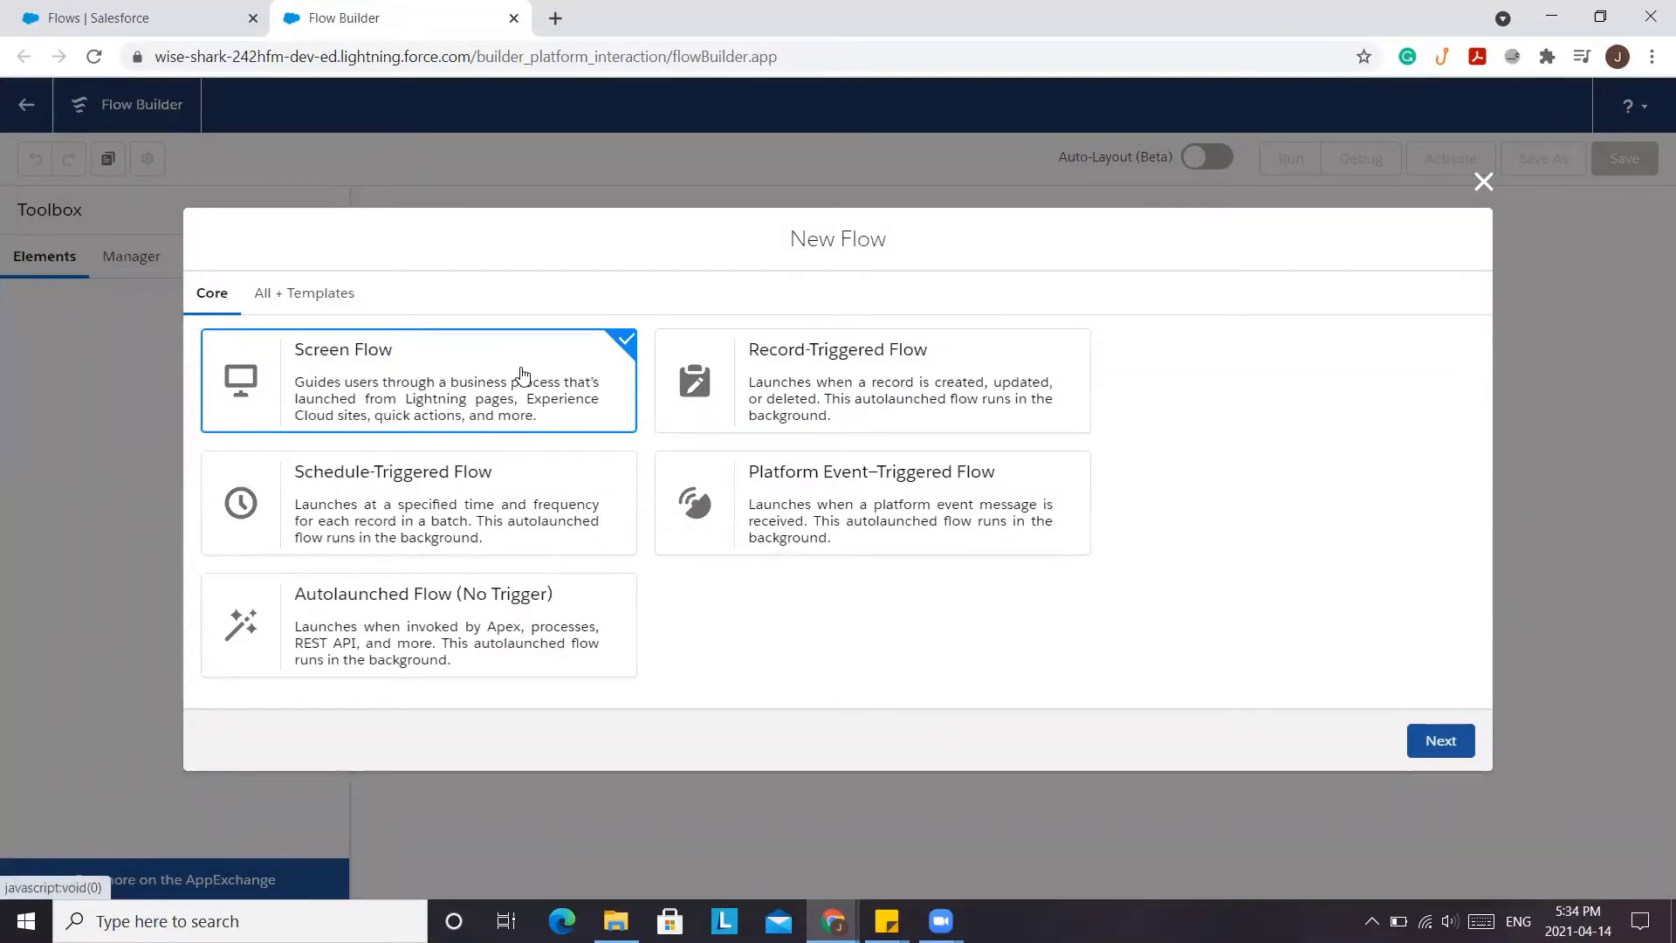
click(1441, 742)
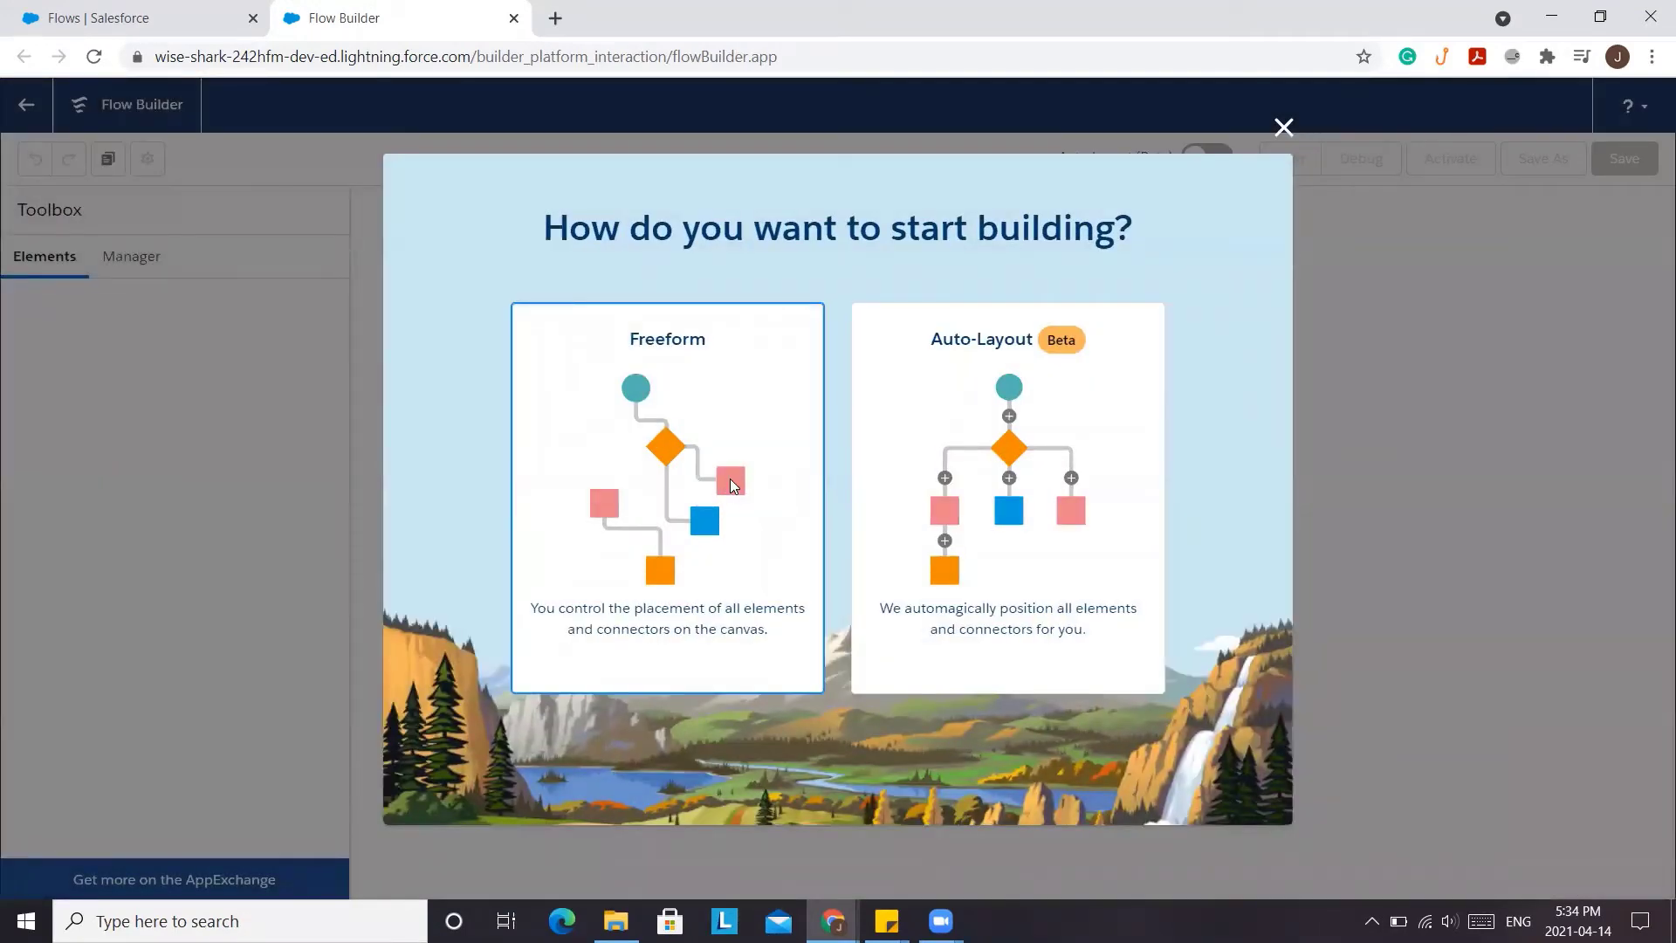
click(731, 487)
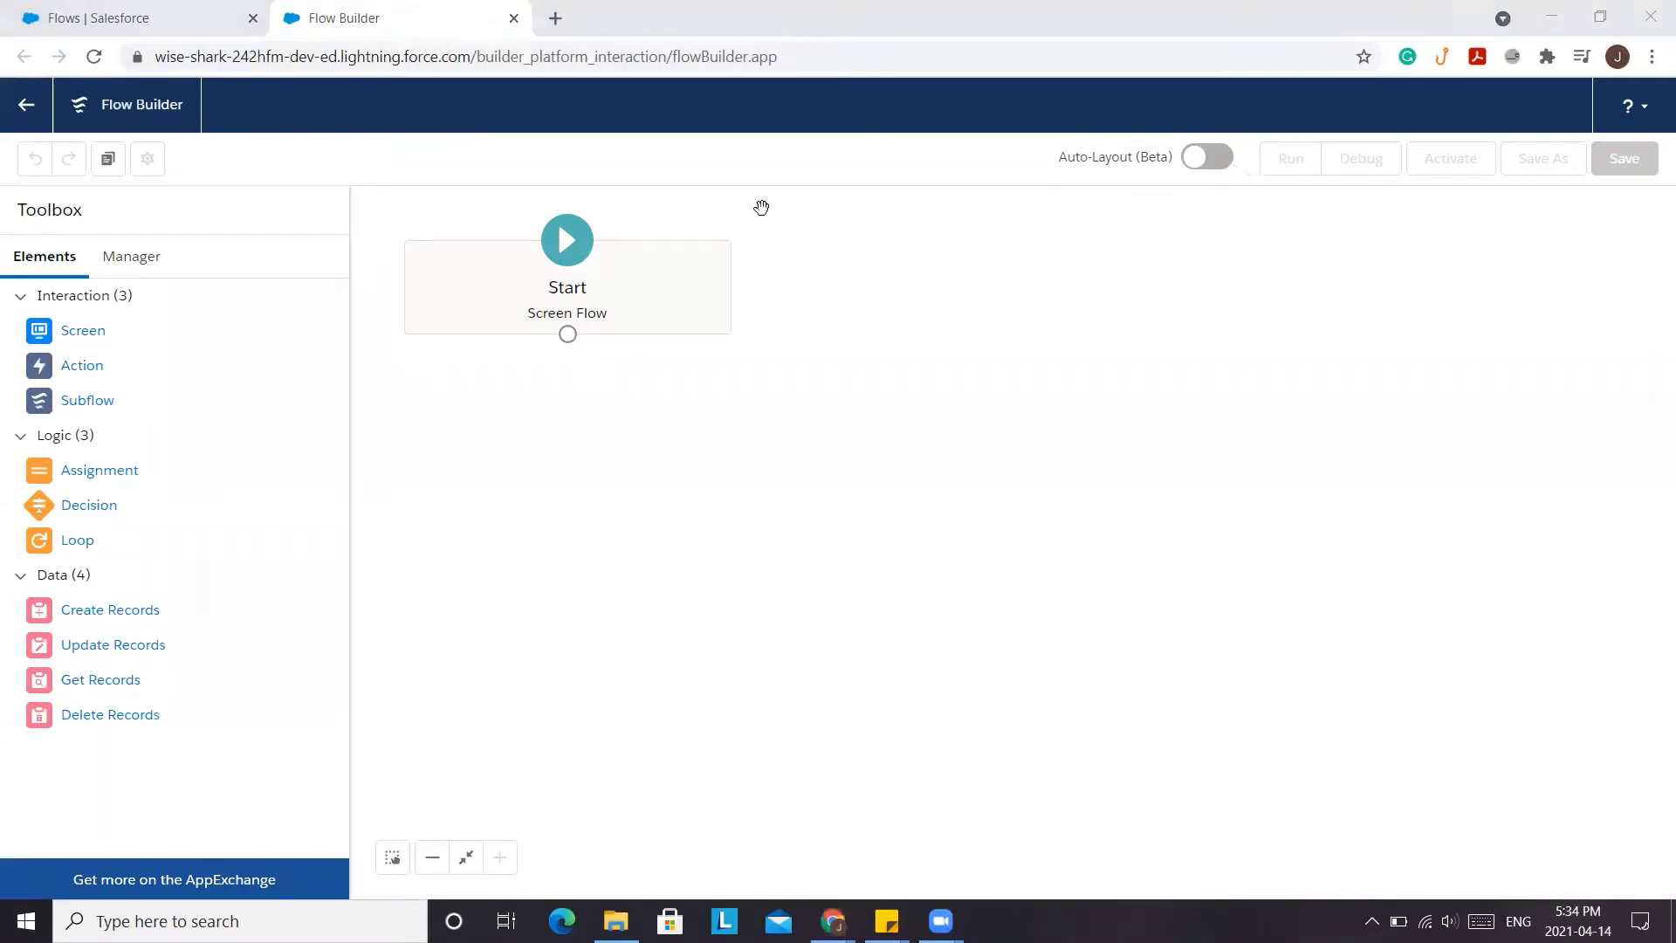
Add a Screen element below the Start element and label it "Lead Screen".
drag(79, 336, 590, 433)
click(675, 436)
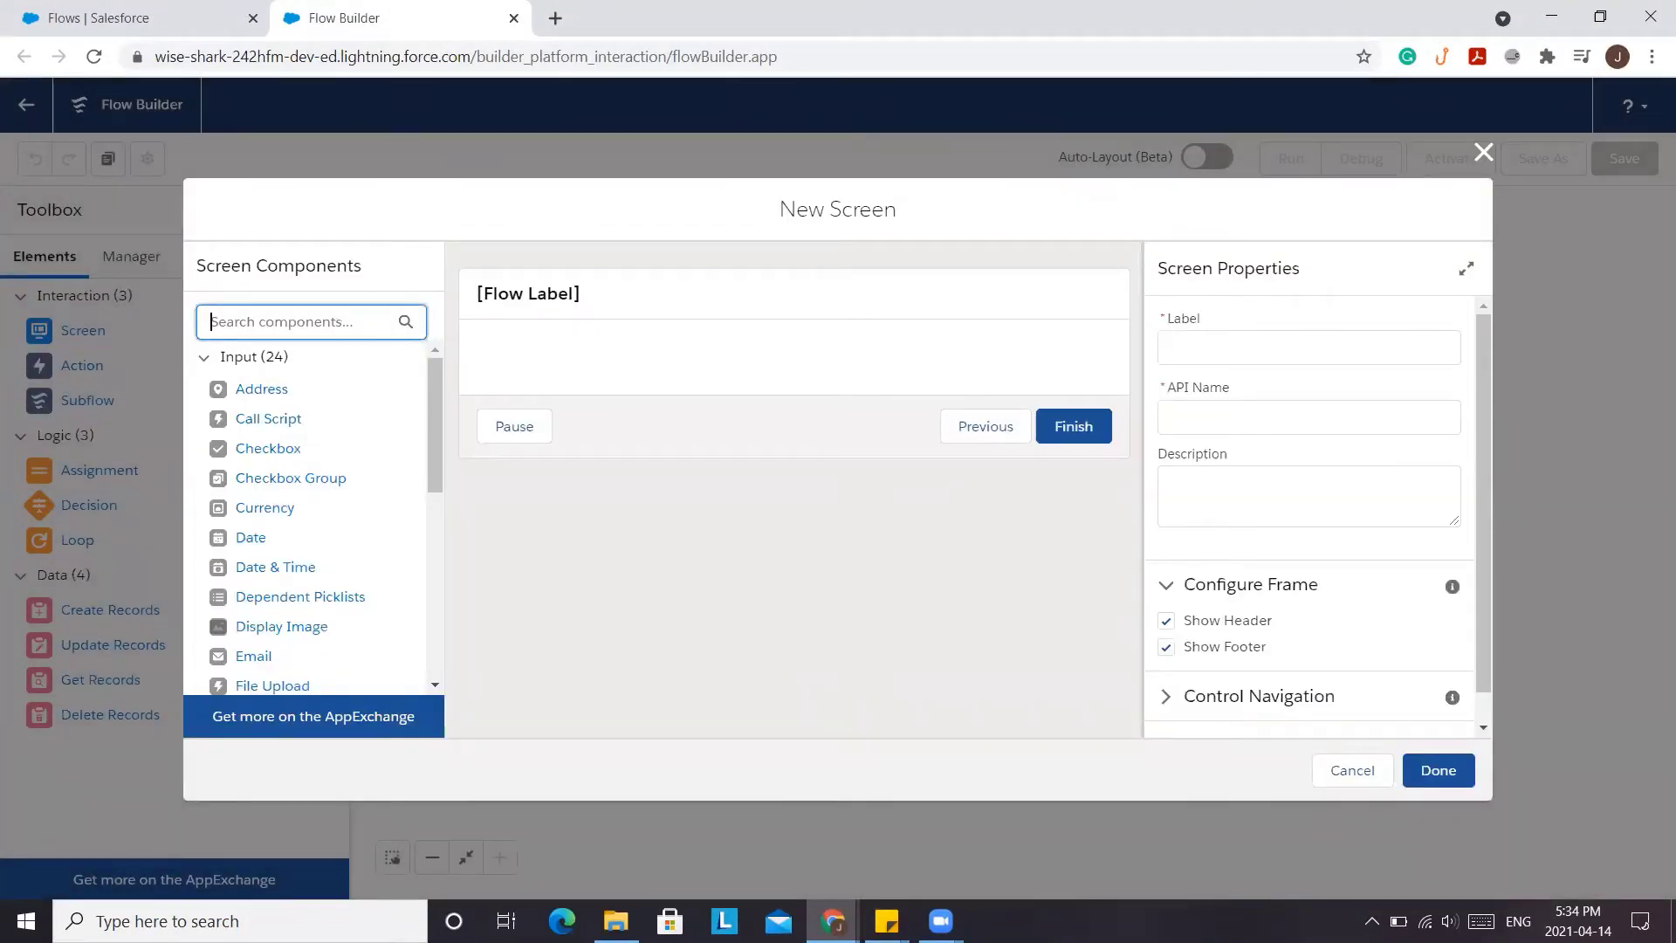
click(1220, 349)
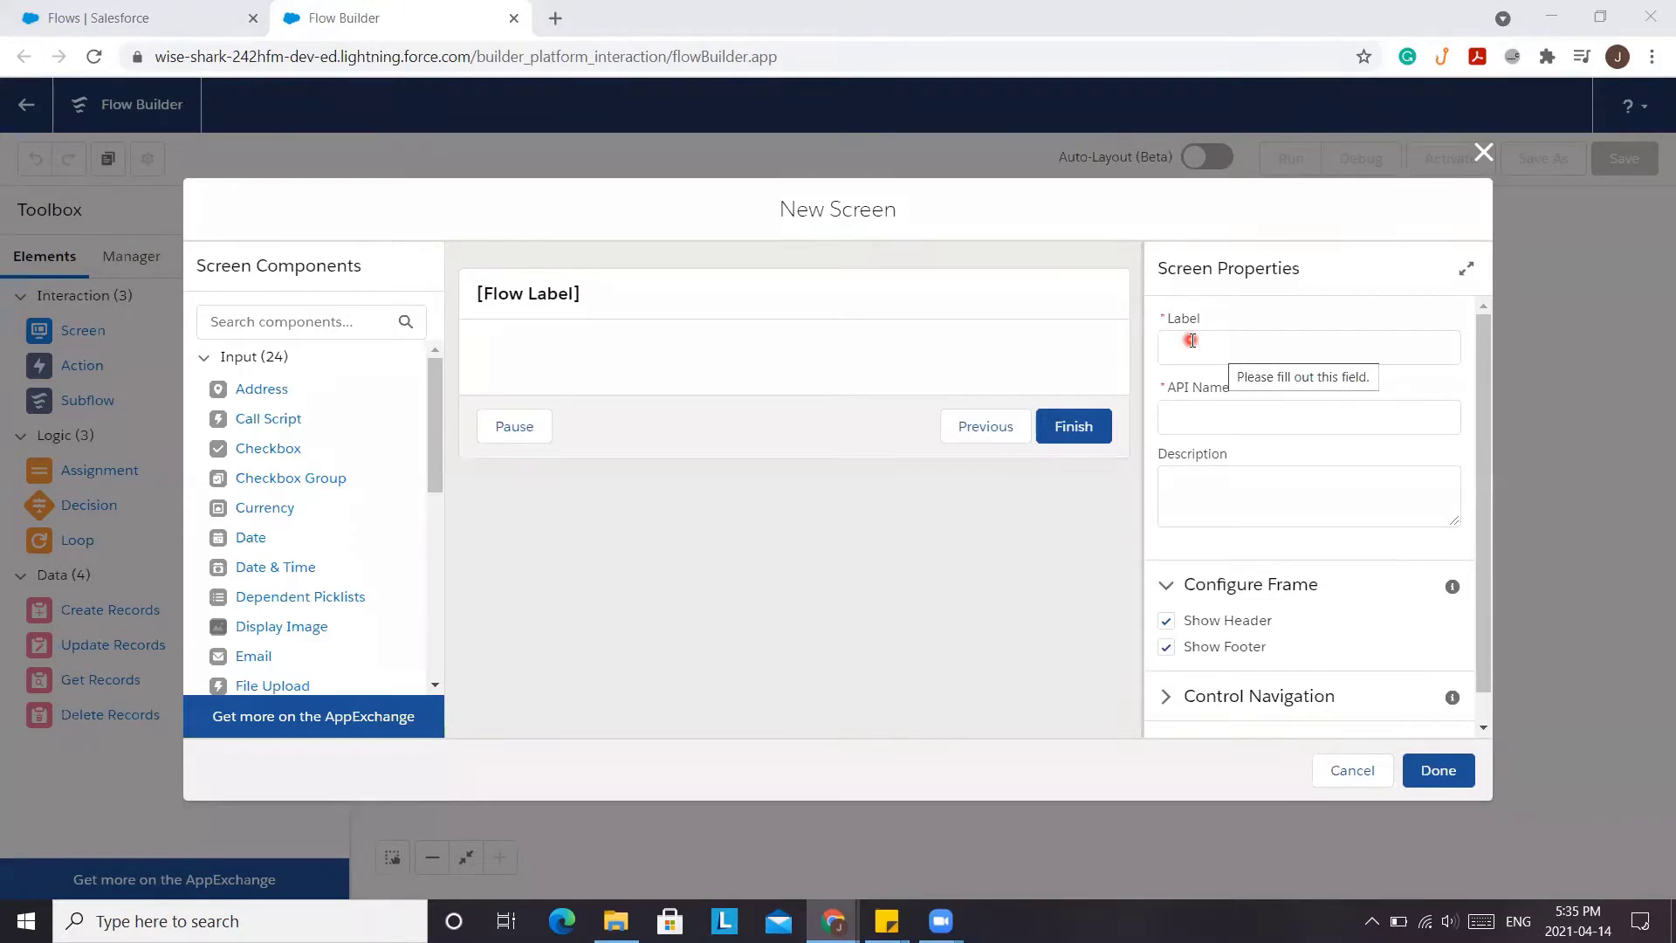
click(1191, 341)
text(Le)
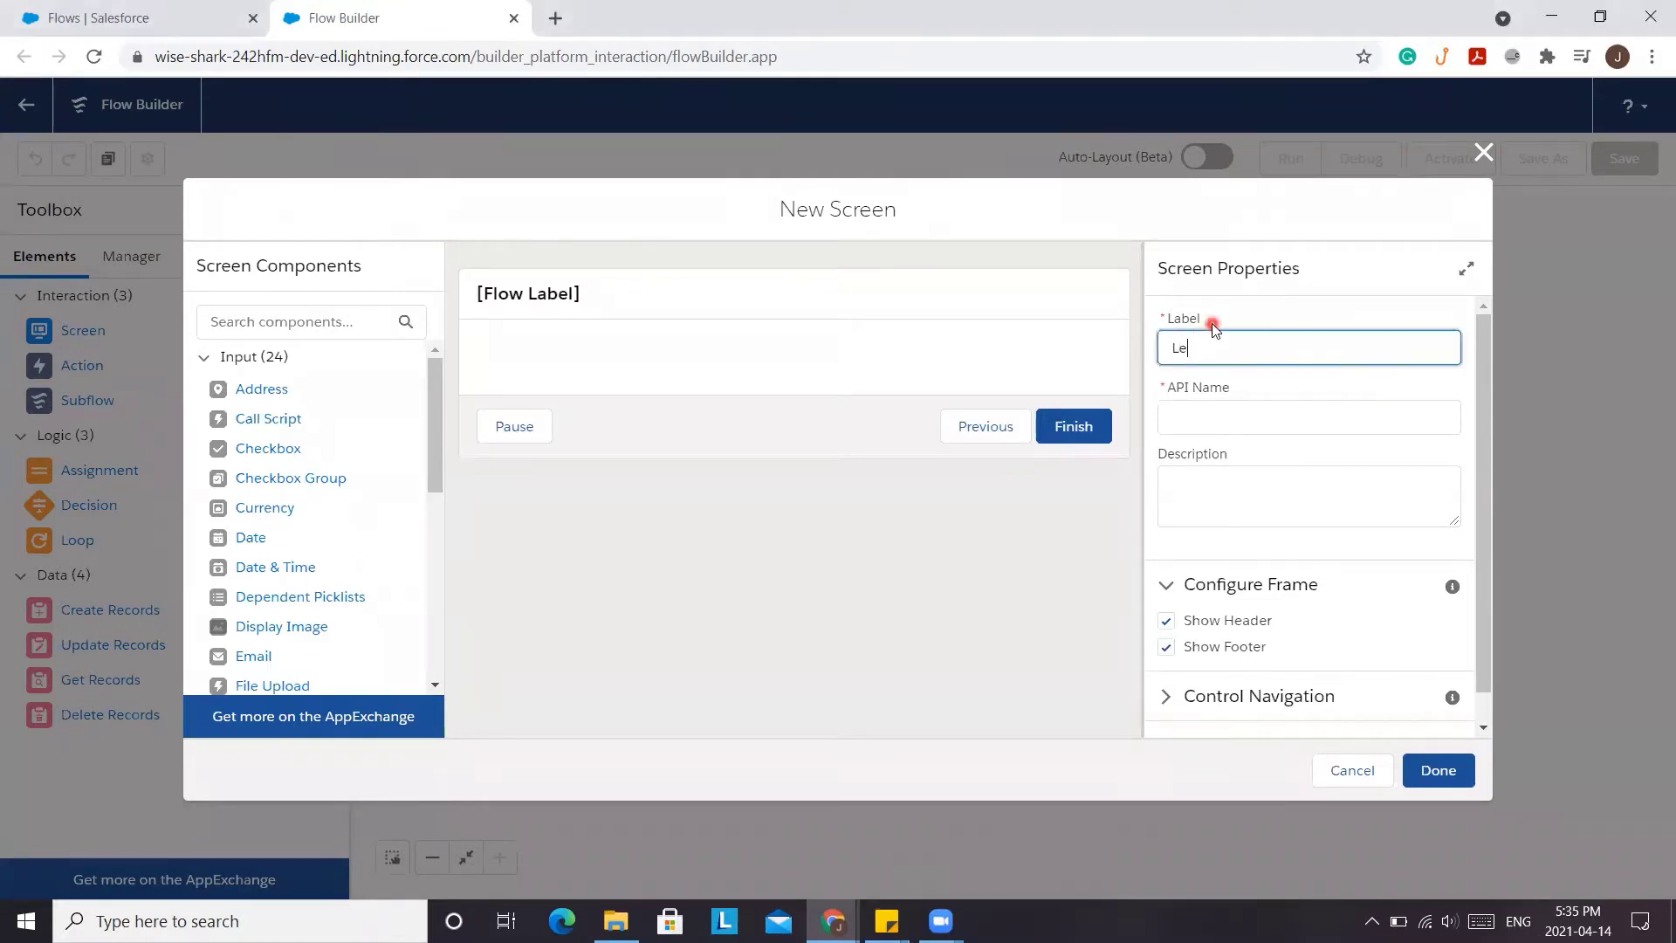
text(ad Screen)
key(Tab)
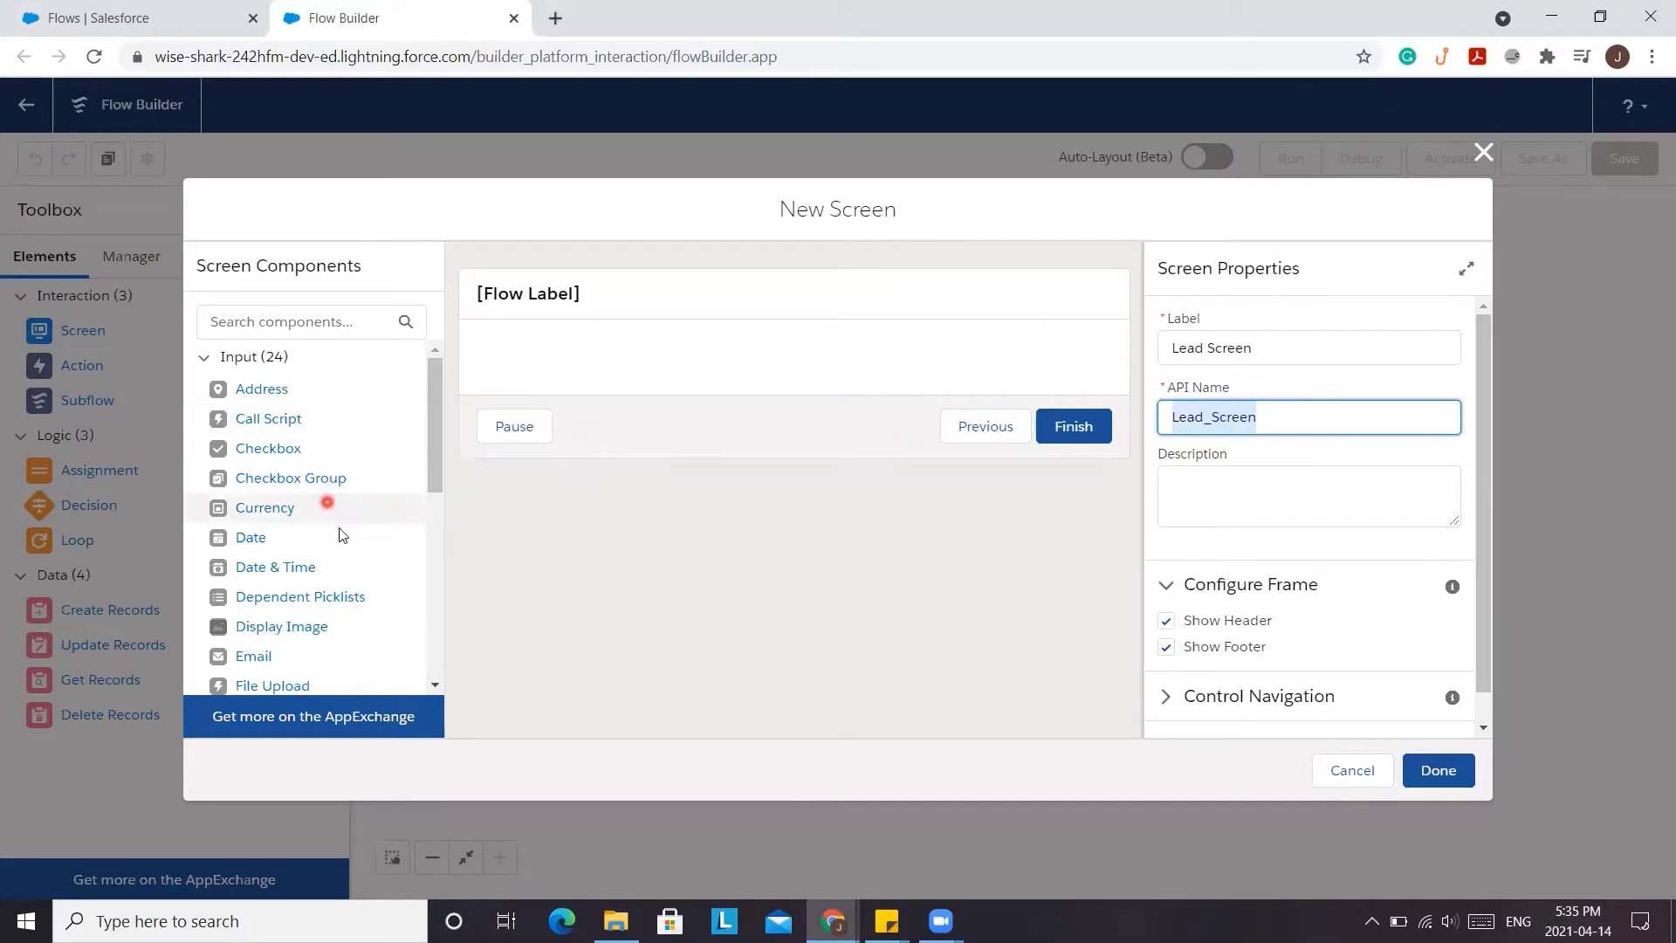
Add a Text input component to the empty Lead Screen.
scroll(340, 534, down, 3)
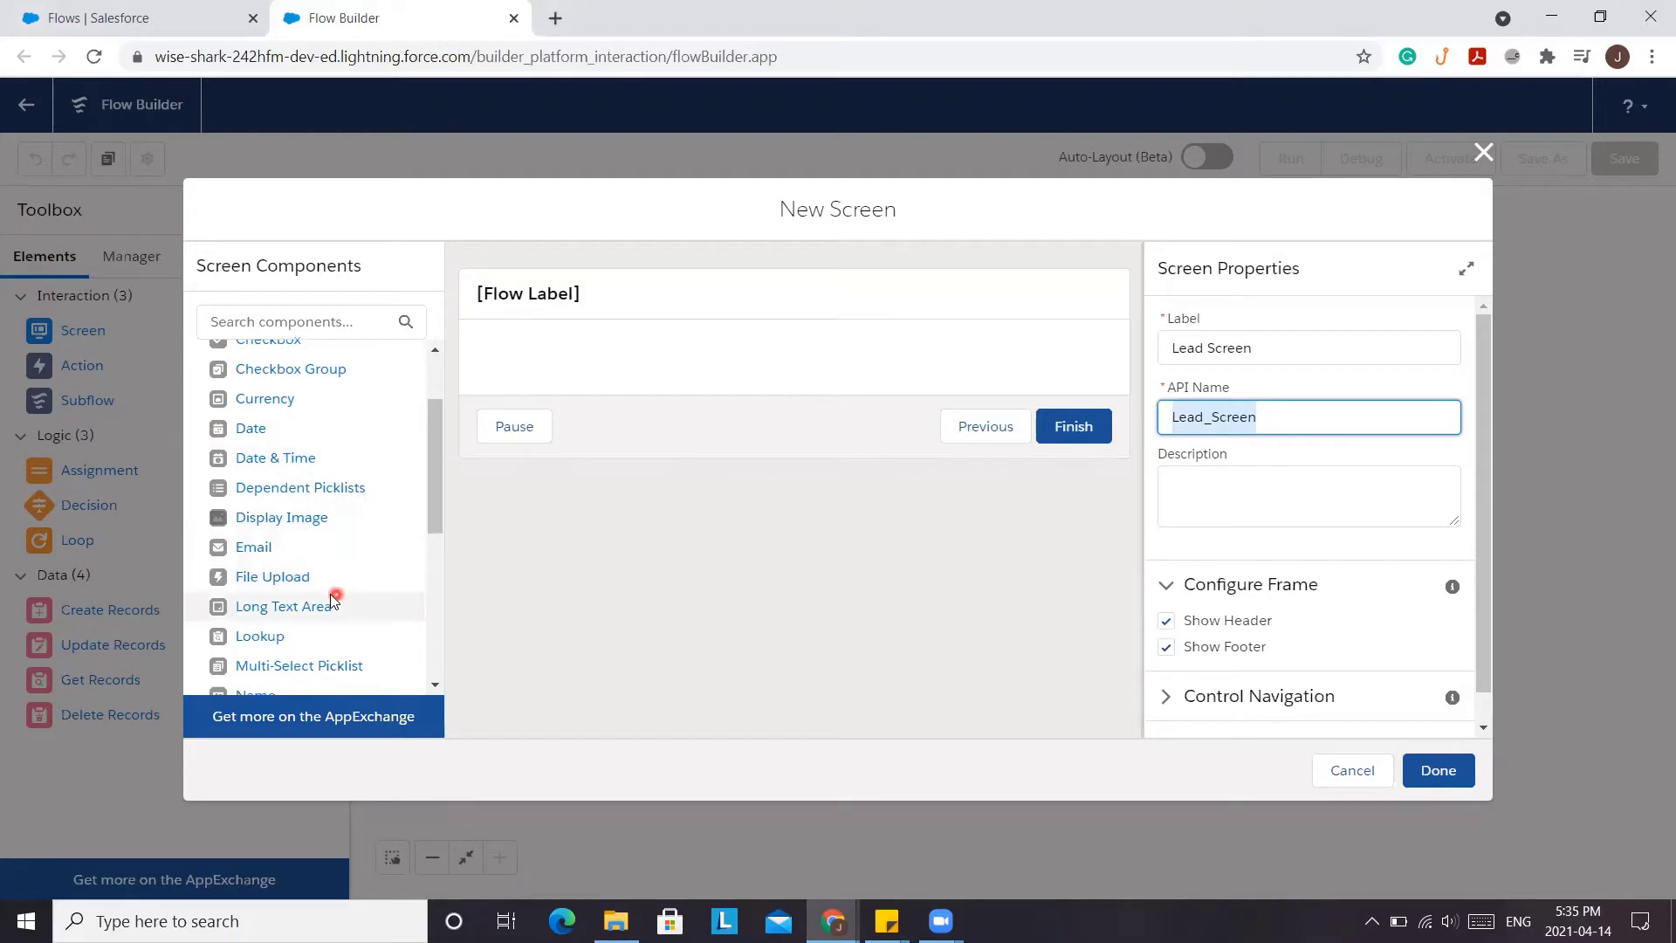
scroll(323, 602, down, 6)
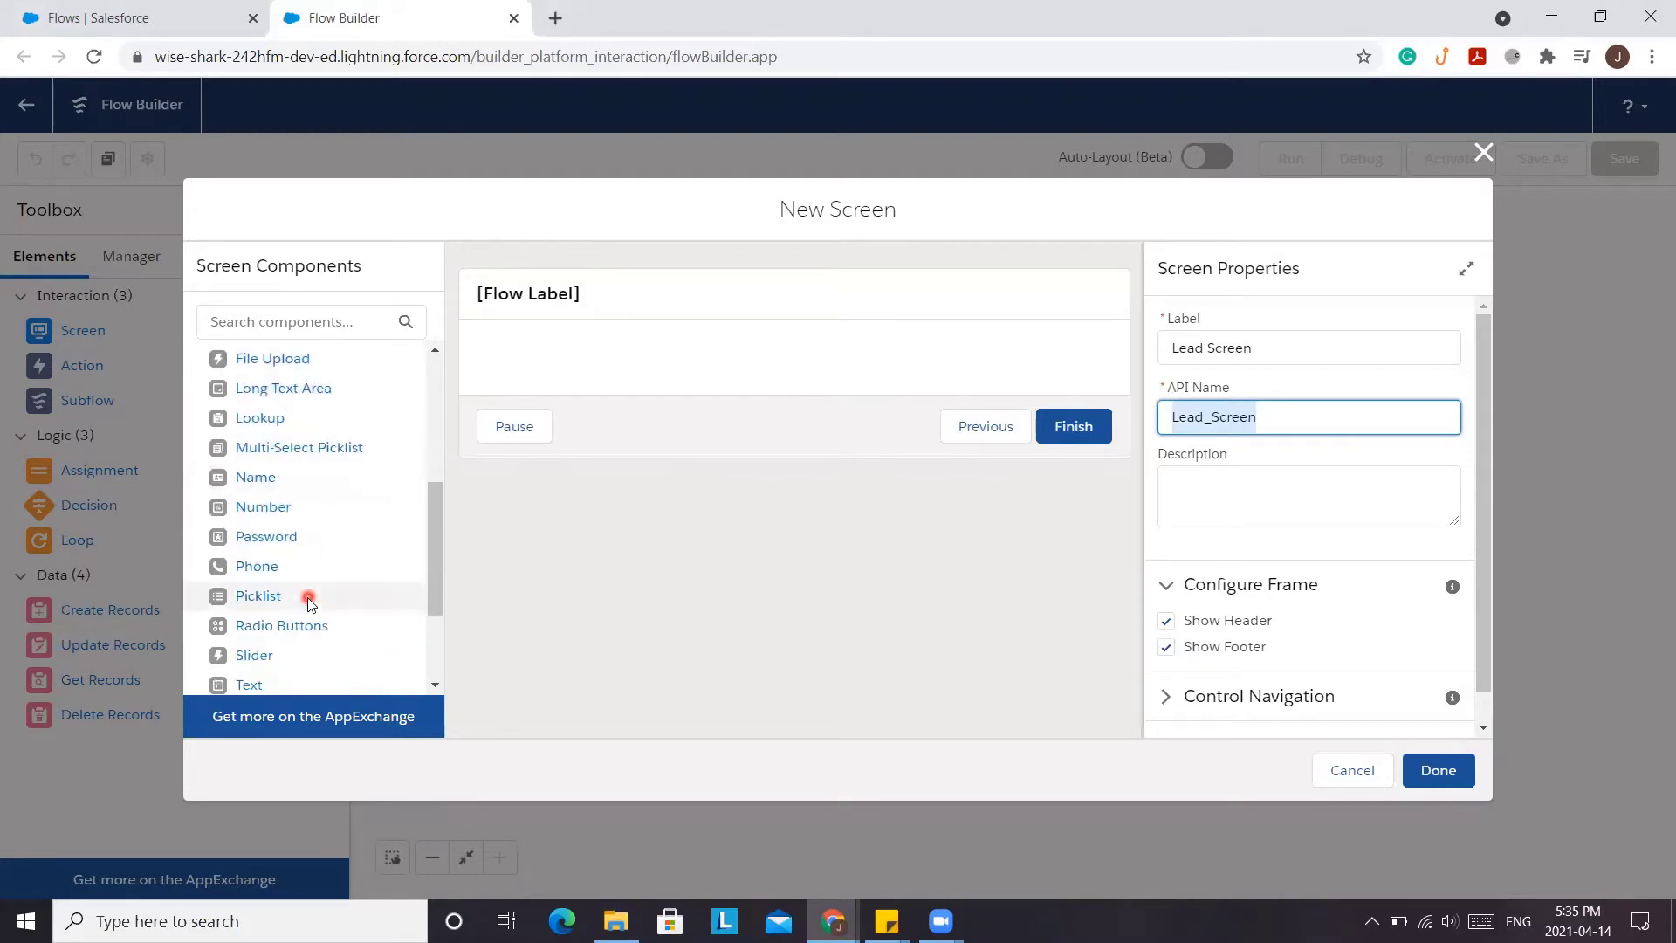
scroll(308, 602, down, 4)
drag(248, 527, 543, 353)
click(1226, 348)
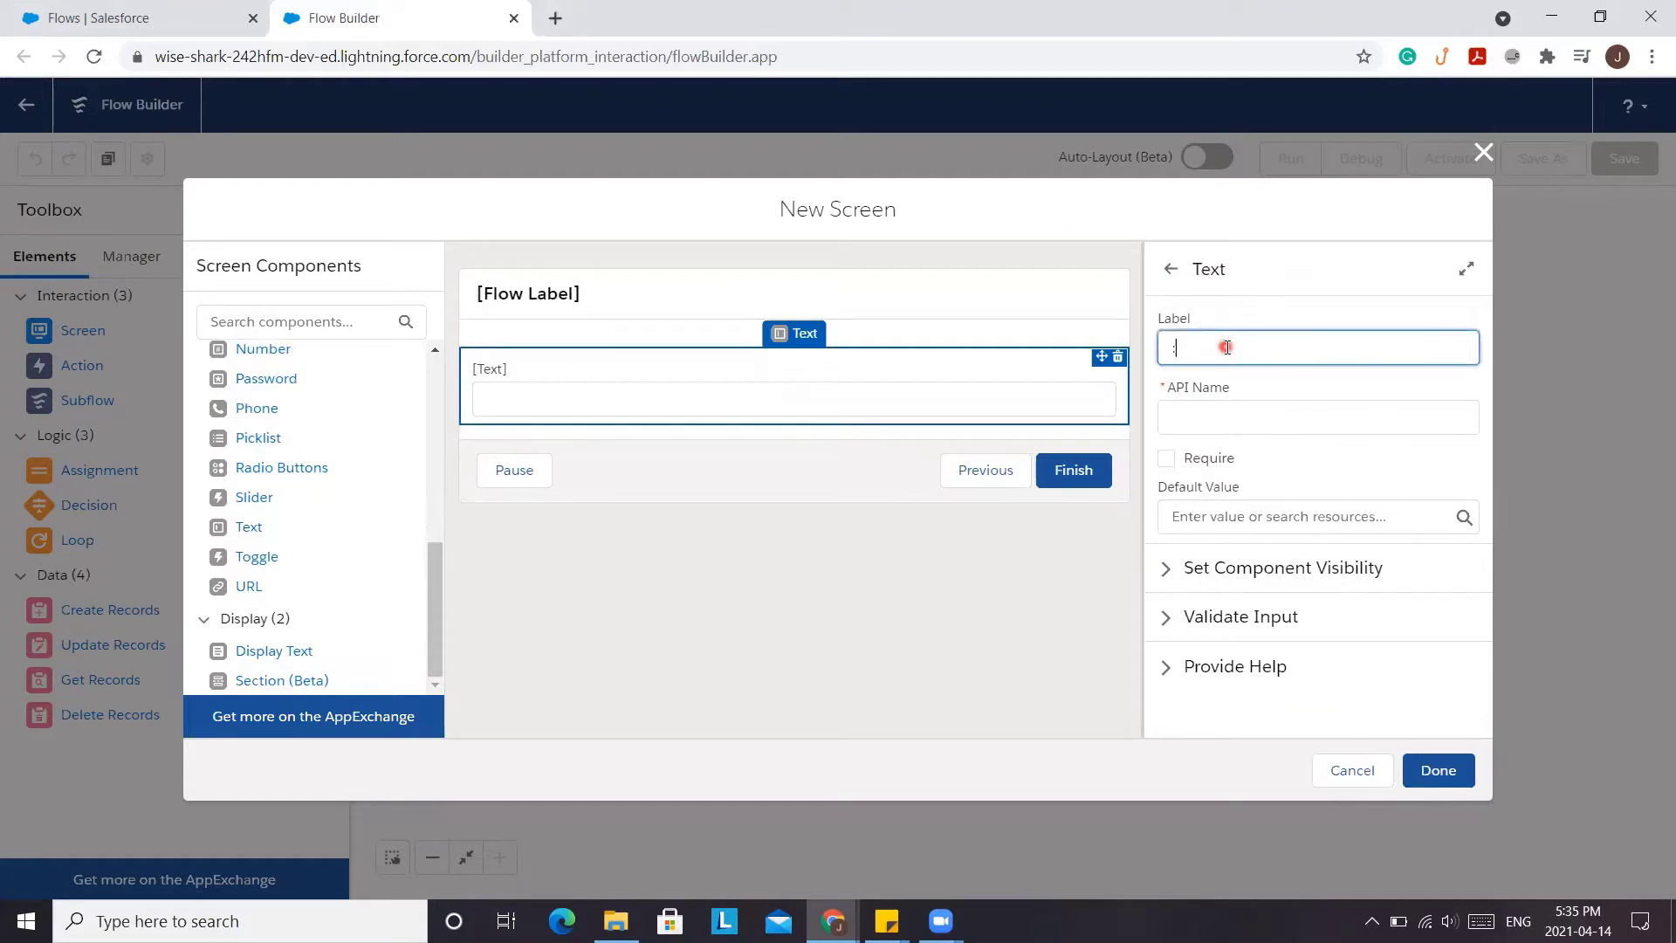
text(Last Ma,e)
key(Tab)
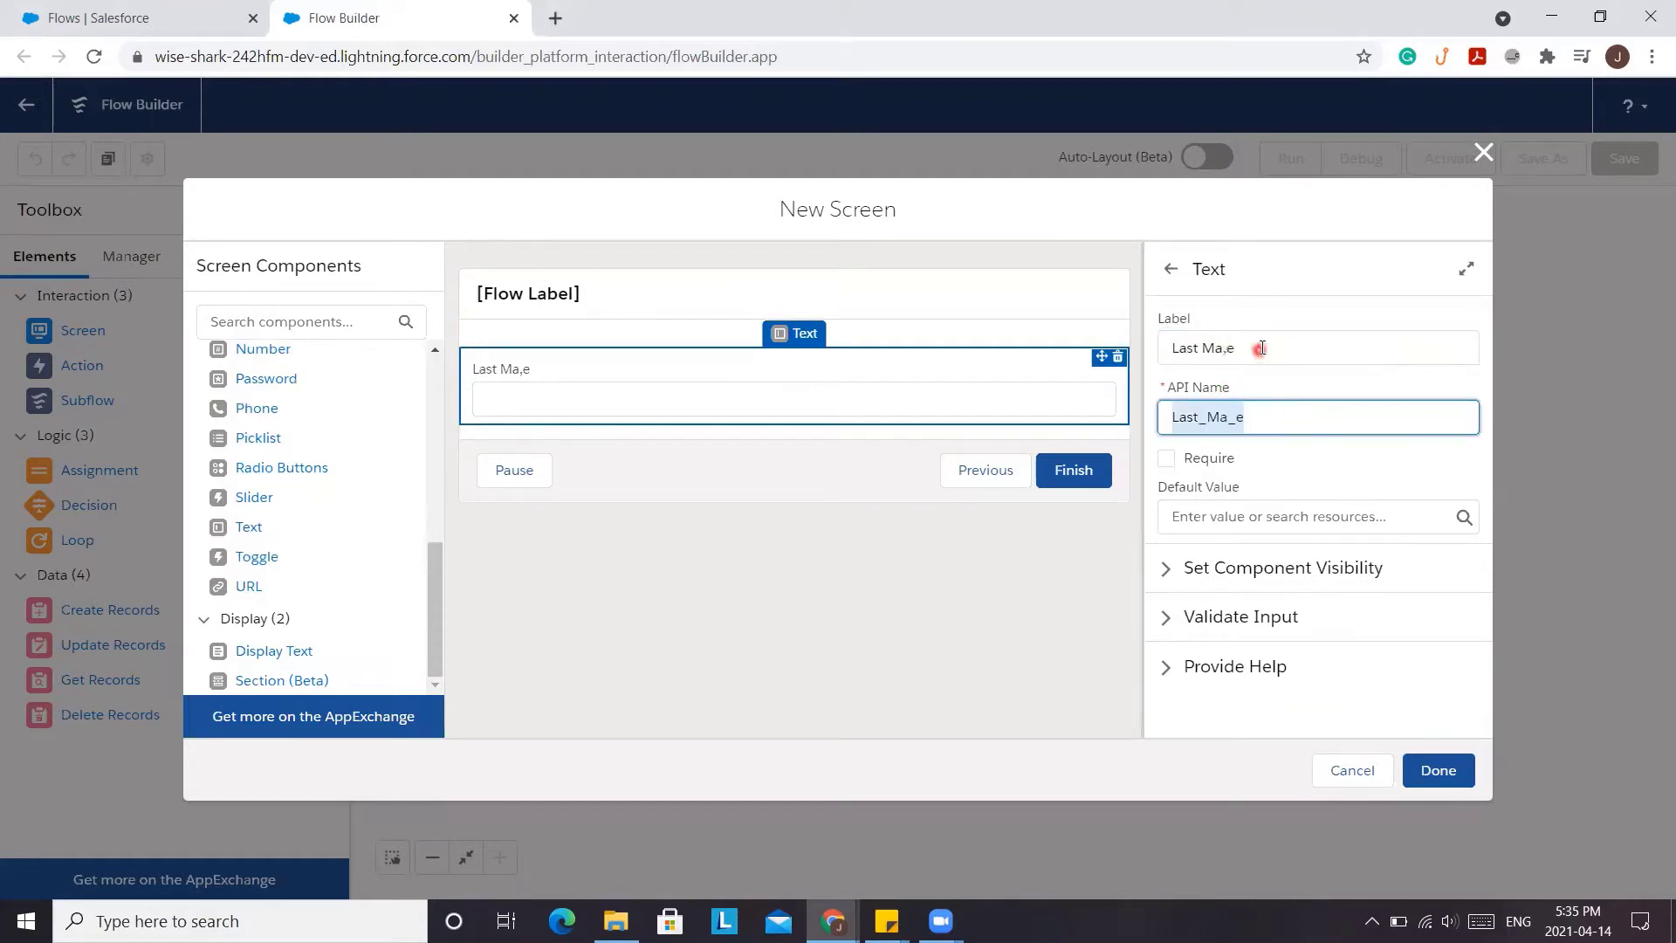
triple_click(1261, 347)
key(BackSpace)
triple_click(1279, 417)
key(BackSpace)
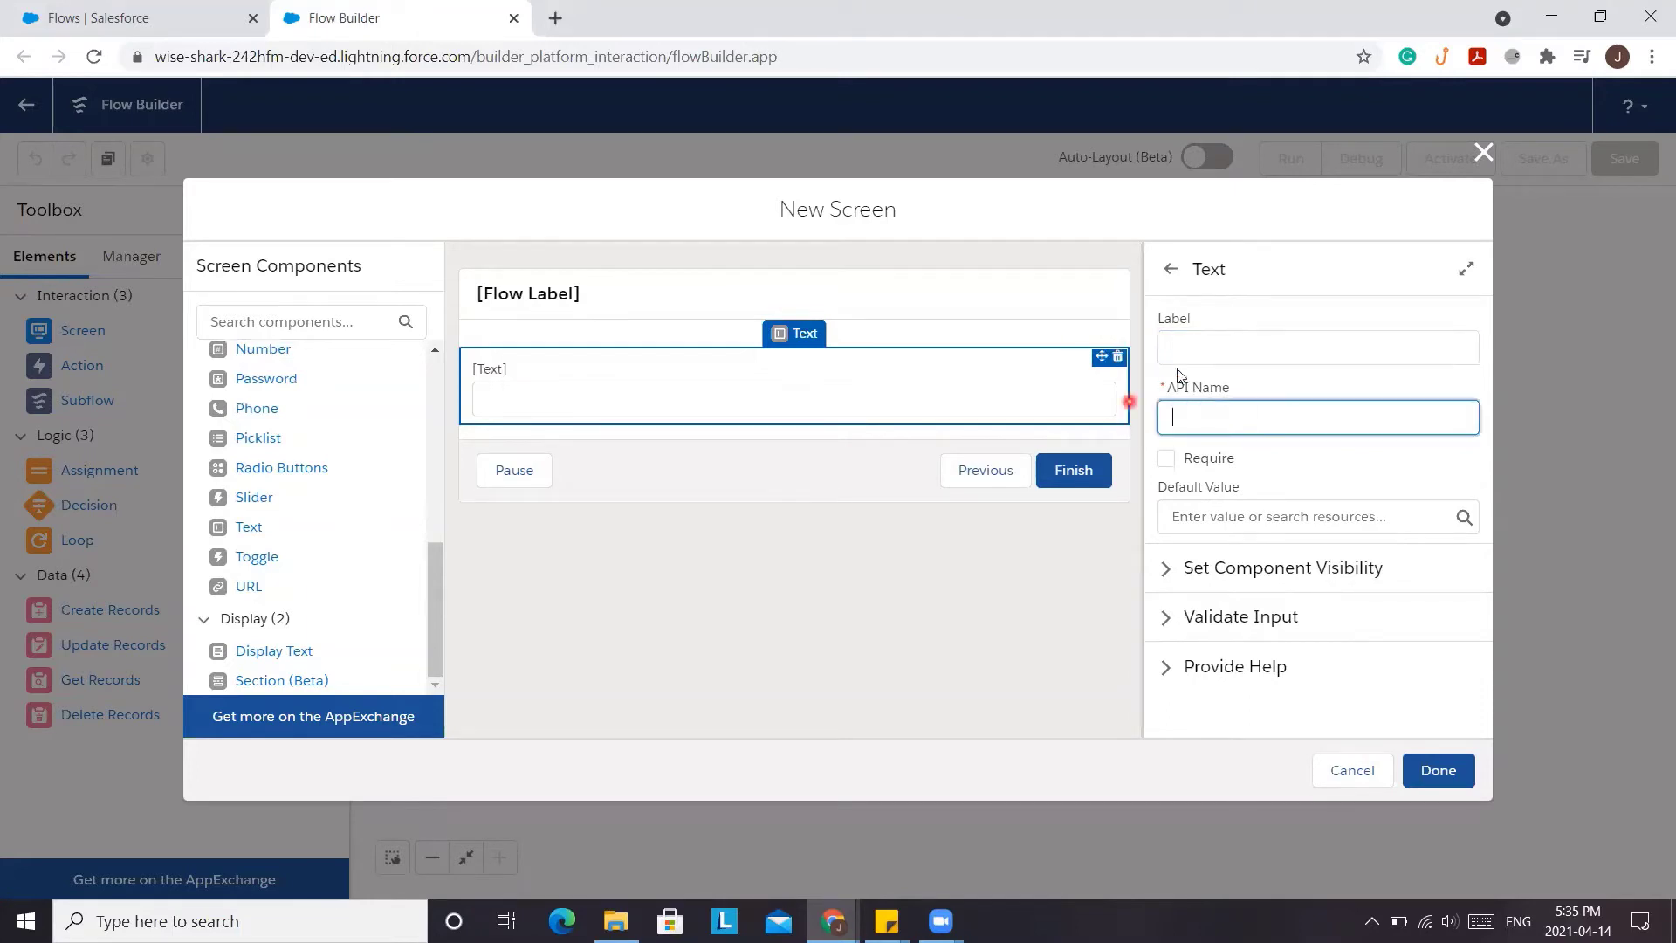
Label the text component "Last Name", with API name Last_Name, and make it required.
click(1197, 351)
text(Last N)
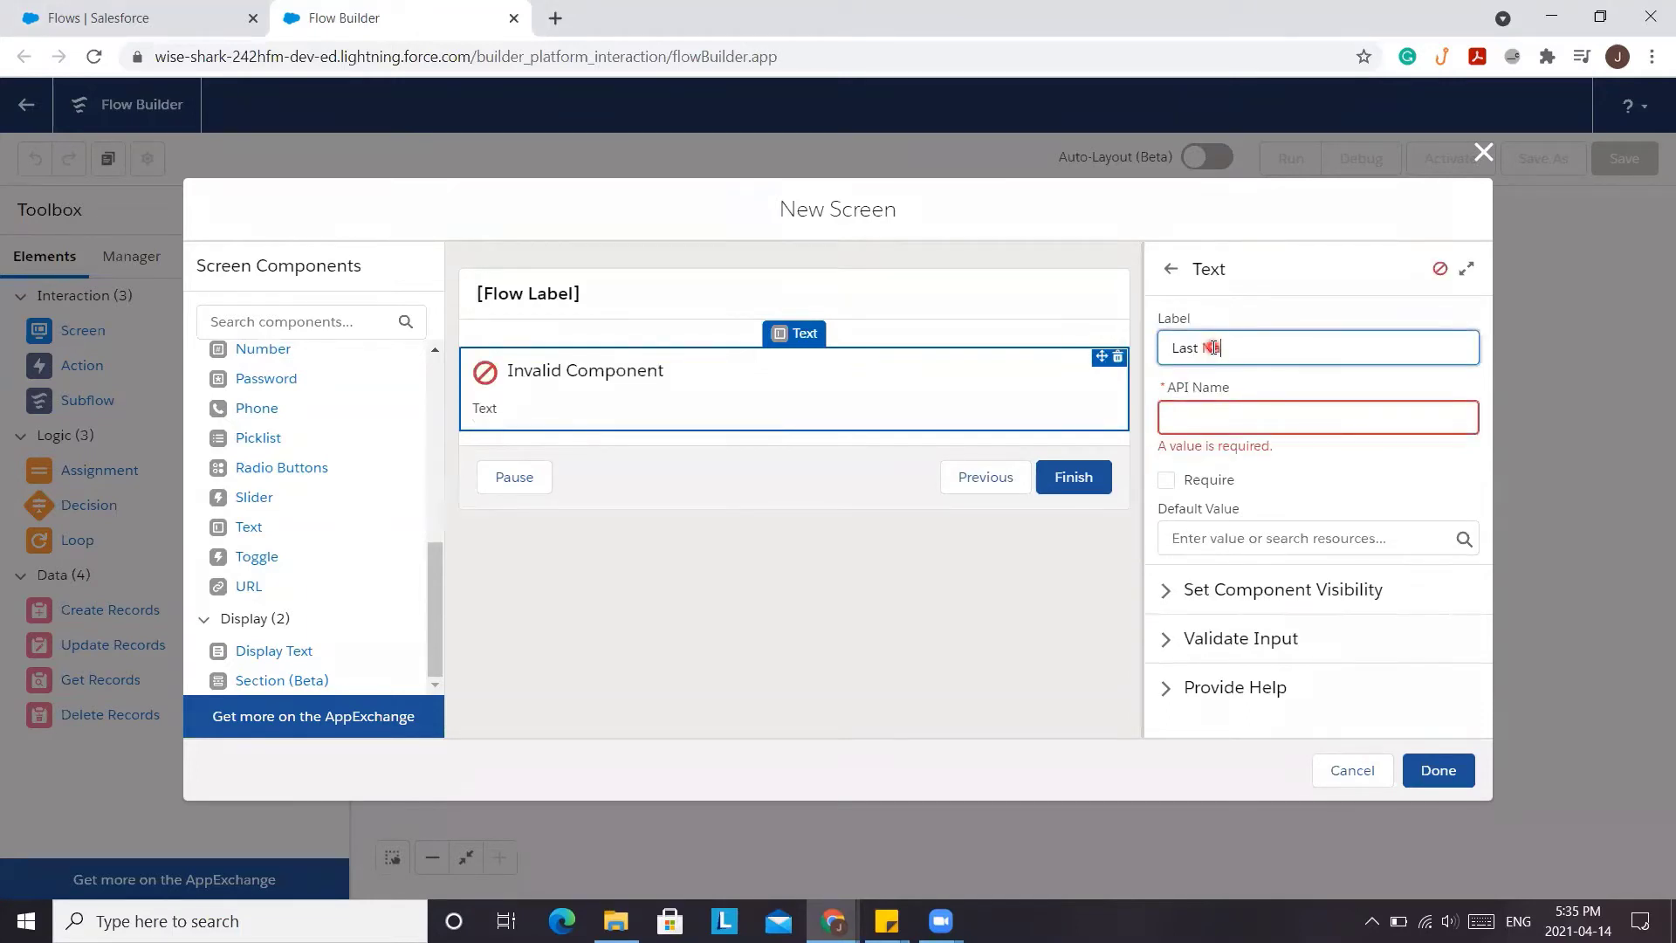
text(ame)
key(Tab)
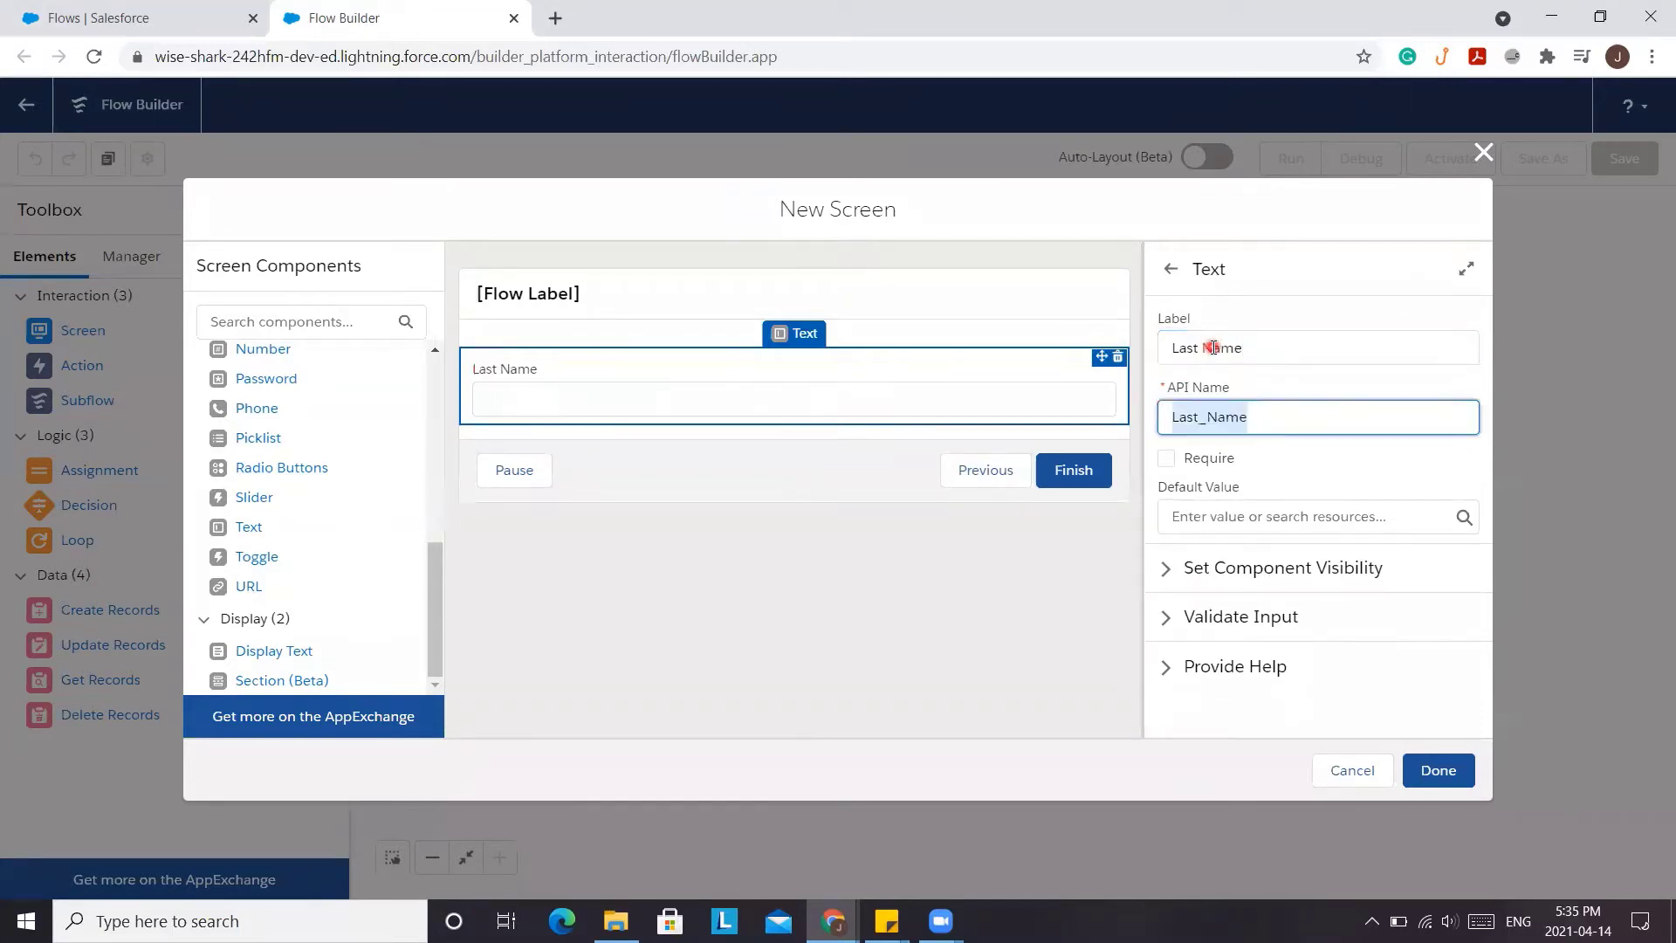
click(1167, 459)
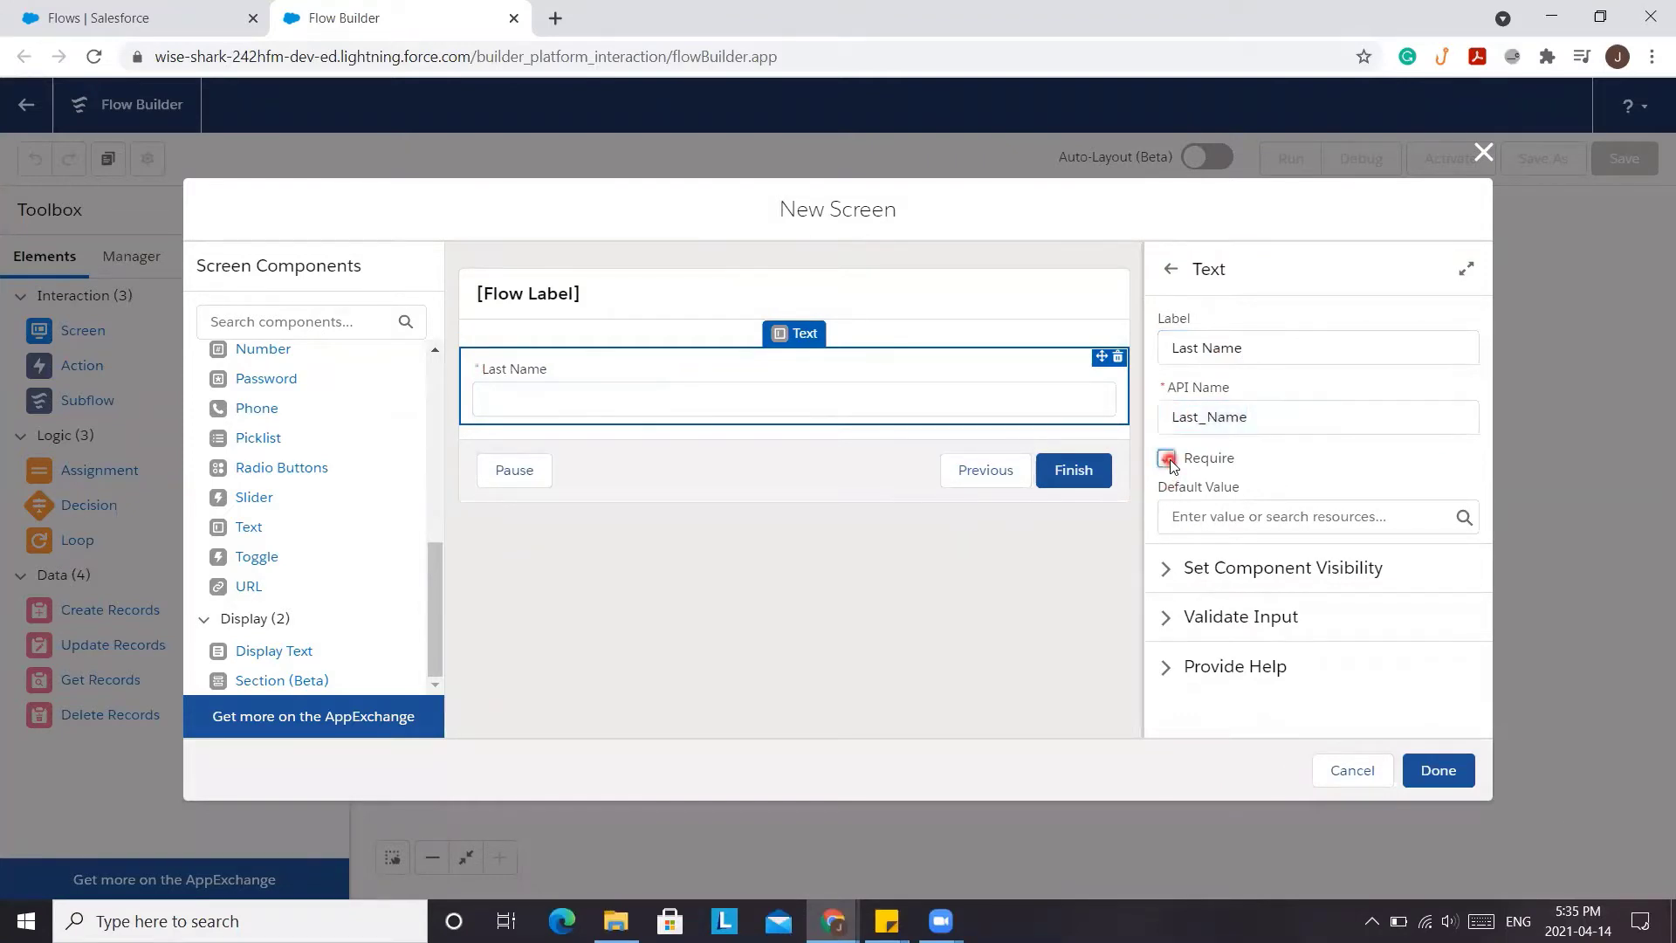
Add a required Text component labelled "Company Name" below the Last Name field and finish the screen.
drag(218, 527, 634, 427)
click(1201, 348)
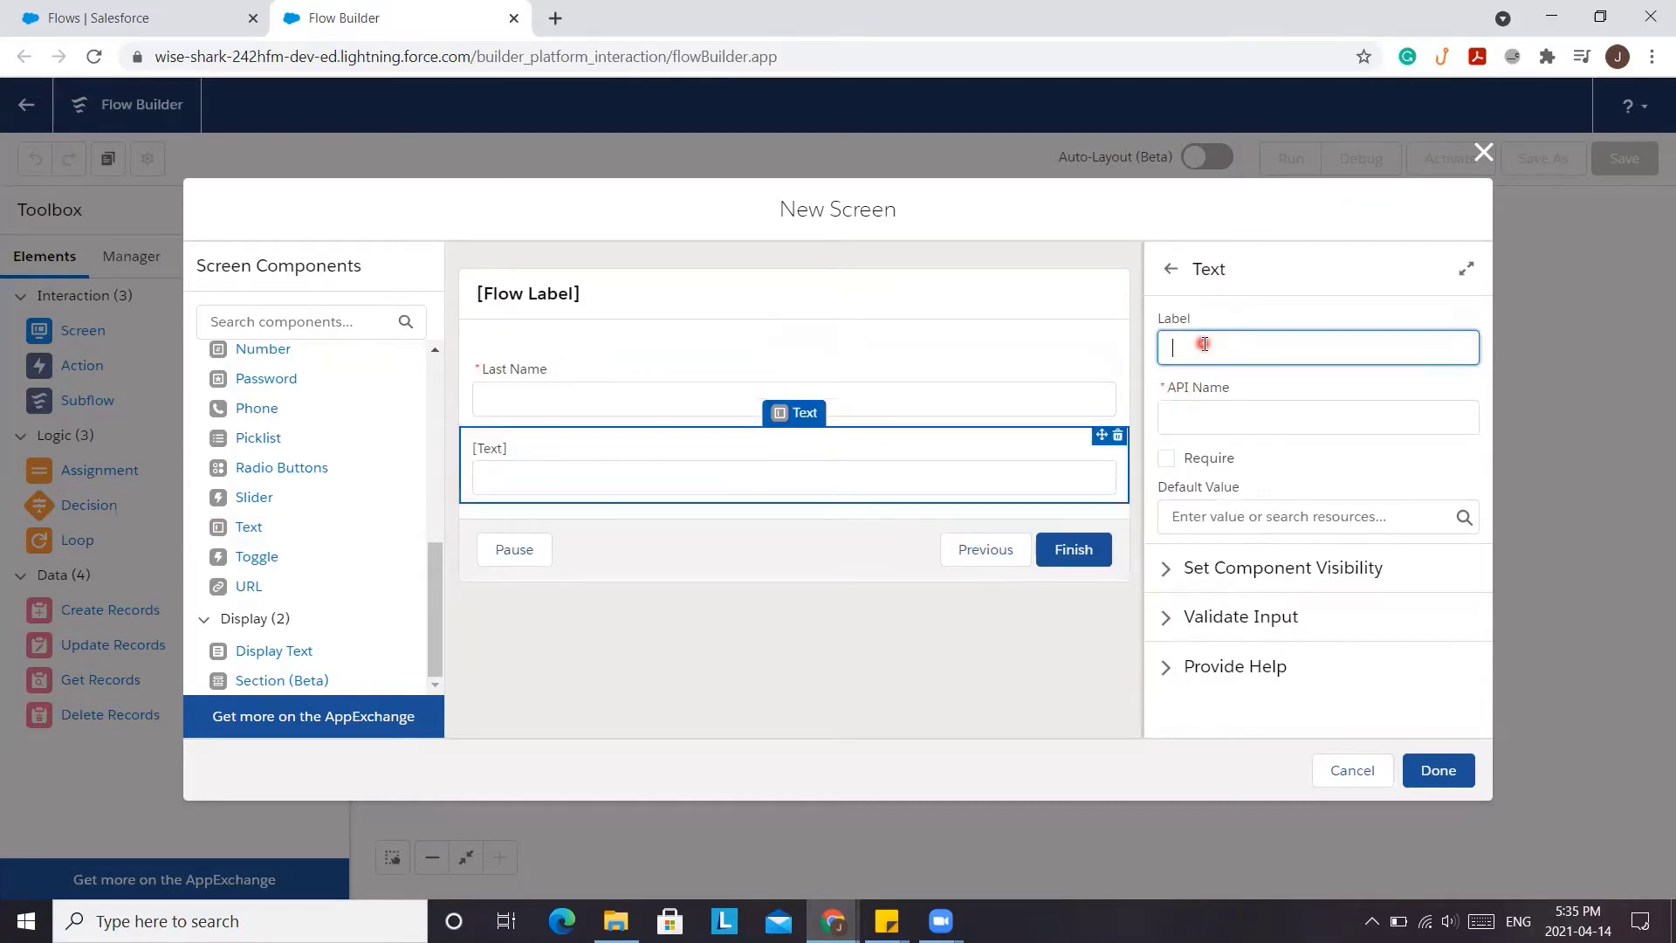
text(Conpany Name)
key(Tab)
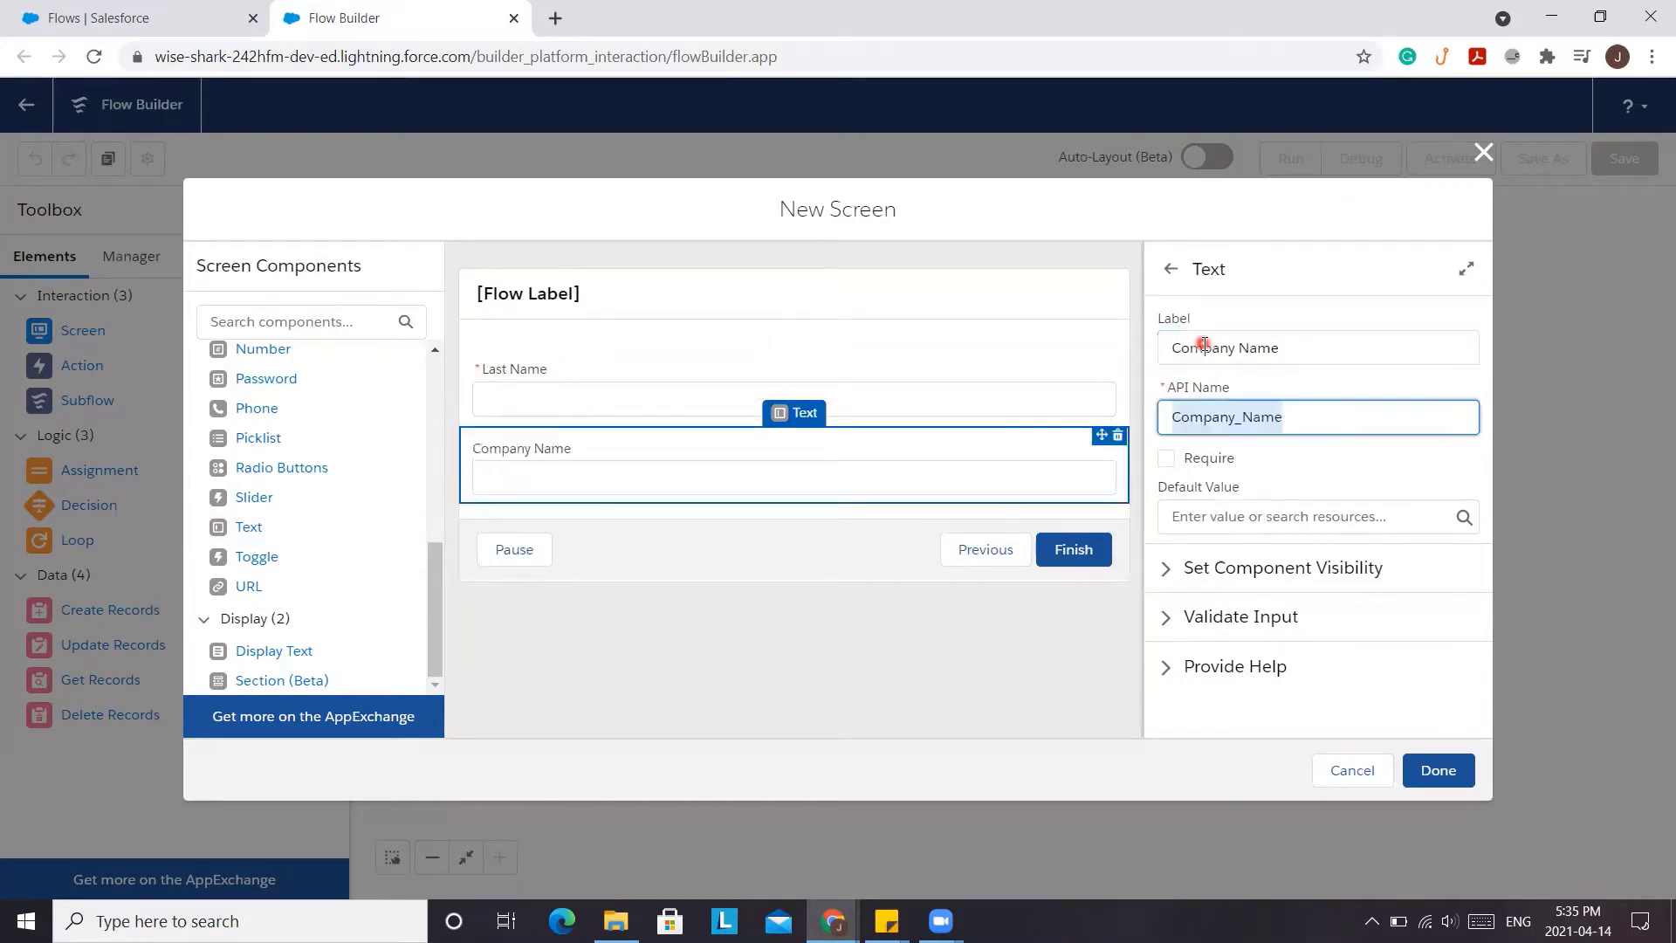
click(1164, 459)
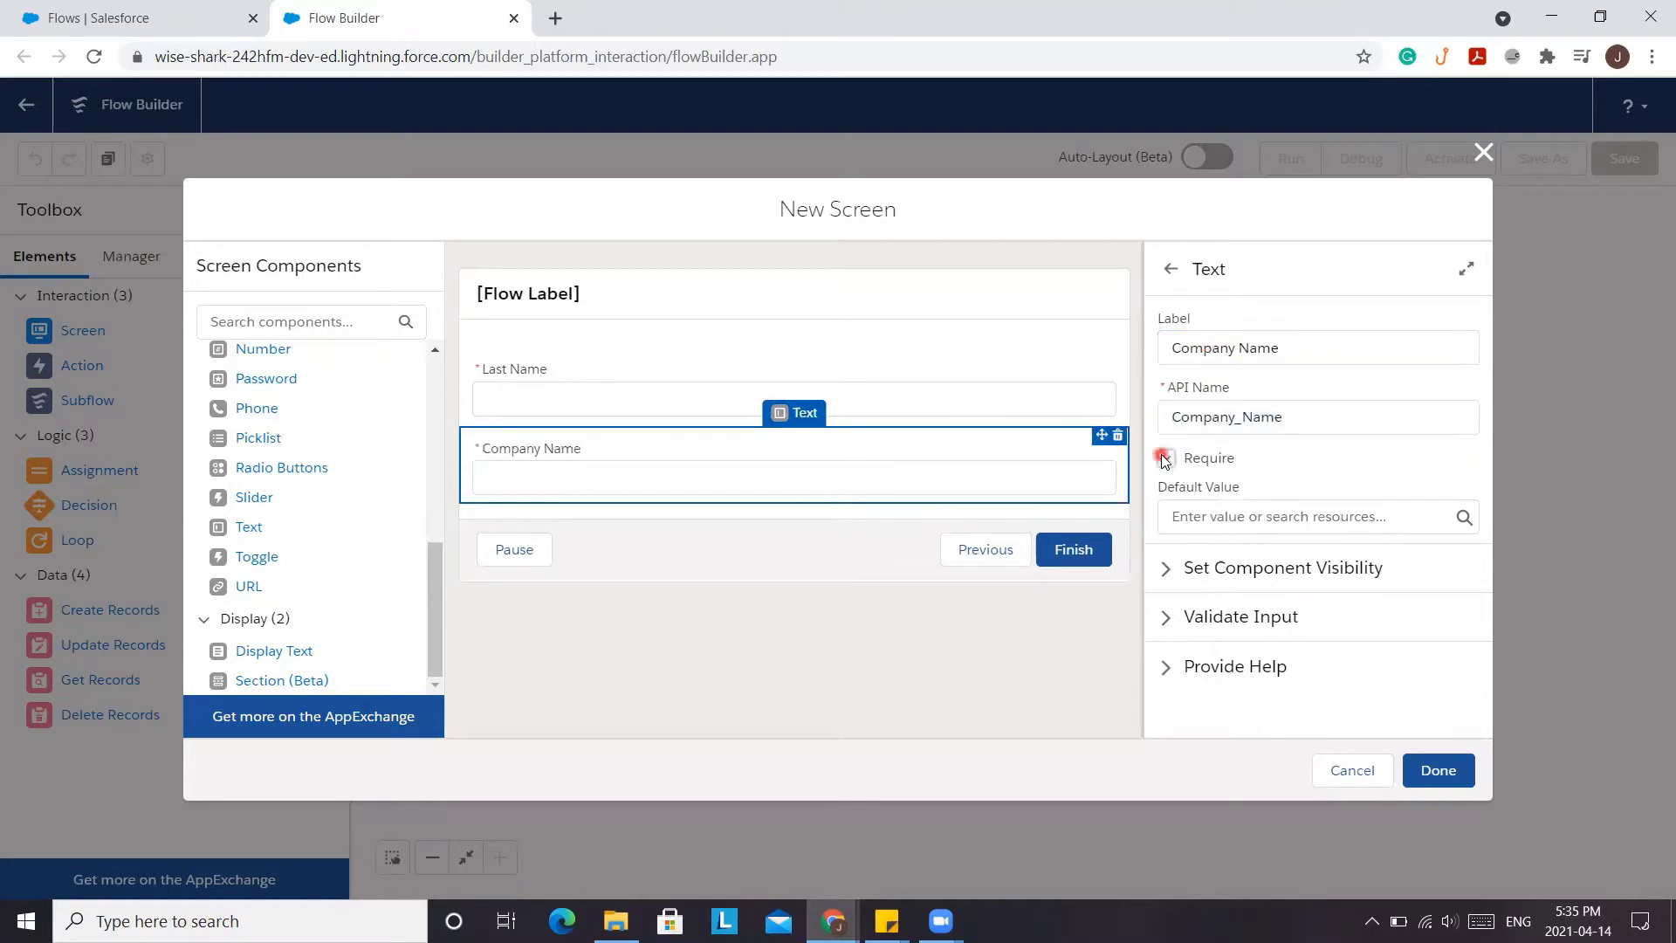
click(1455, 777)
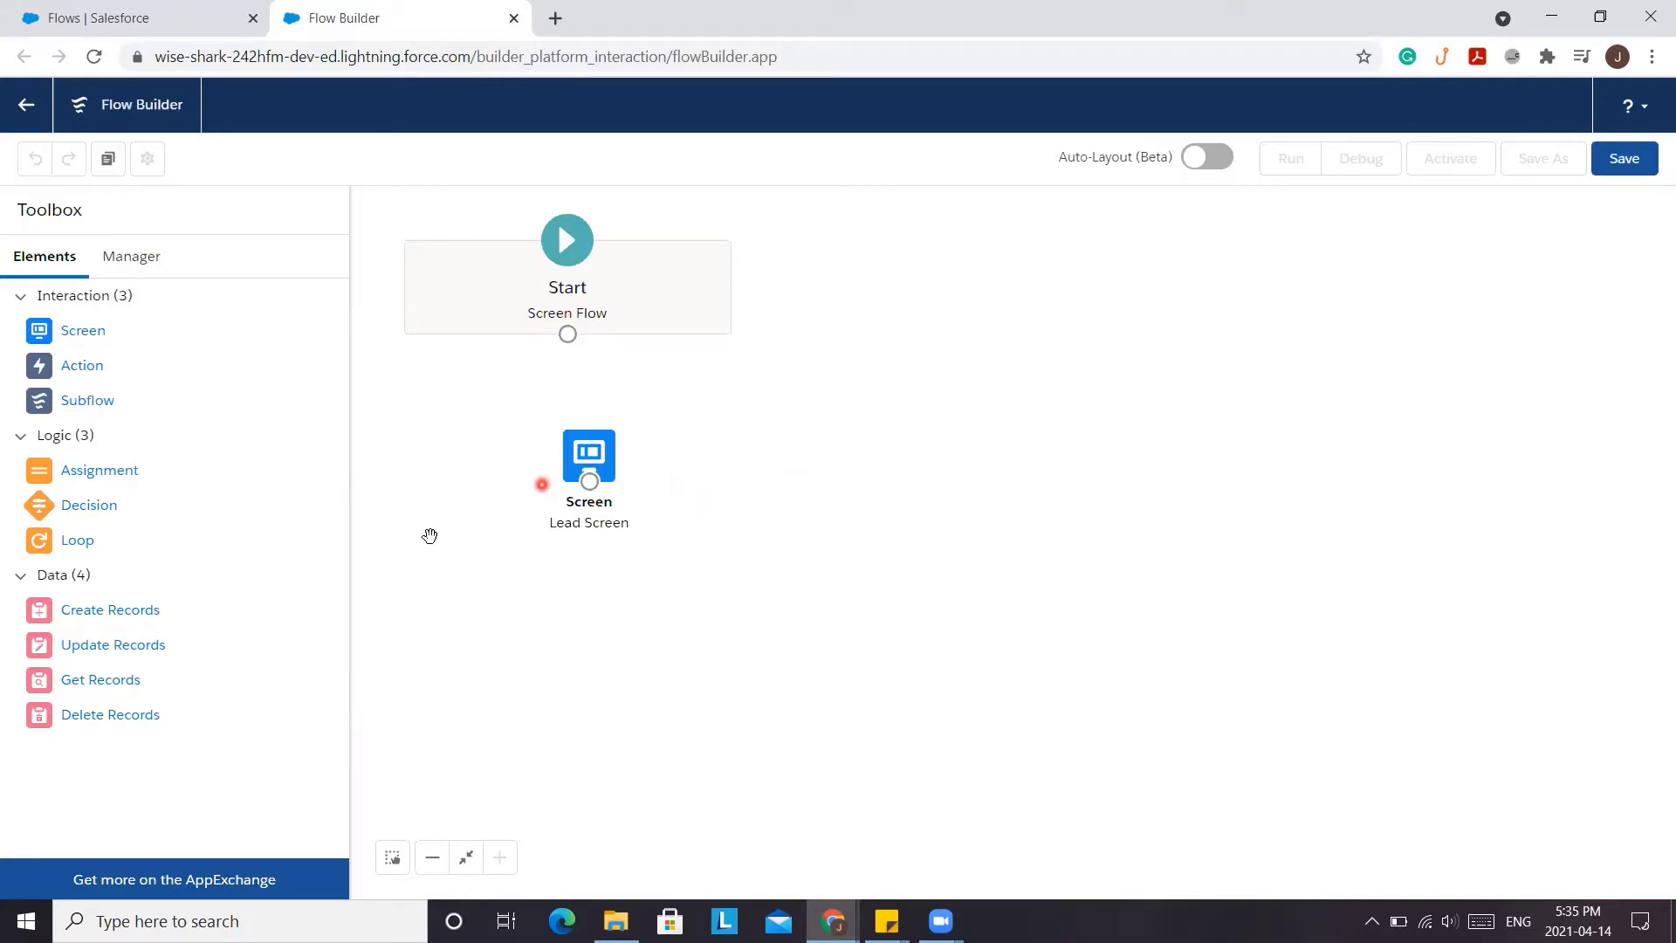
Add a Create Records element labelled "Create Lead" for one record, using separate resources and literal values.
drag(131, 609, 680, 443)
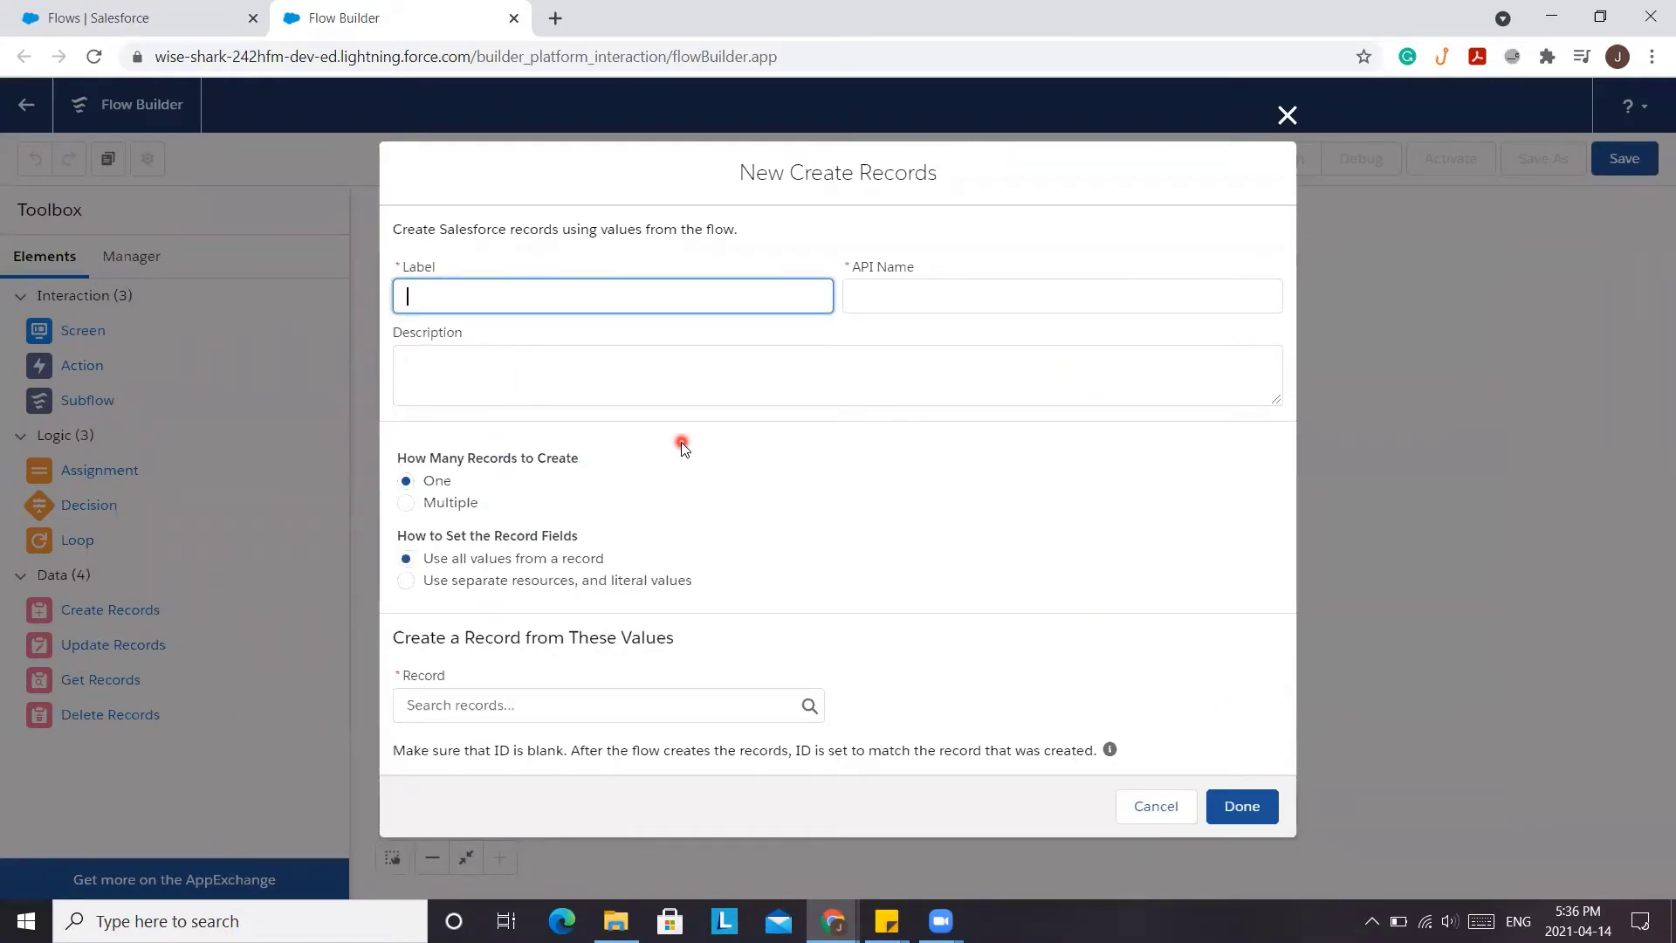
text(Create Lead)
key(Tab)
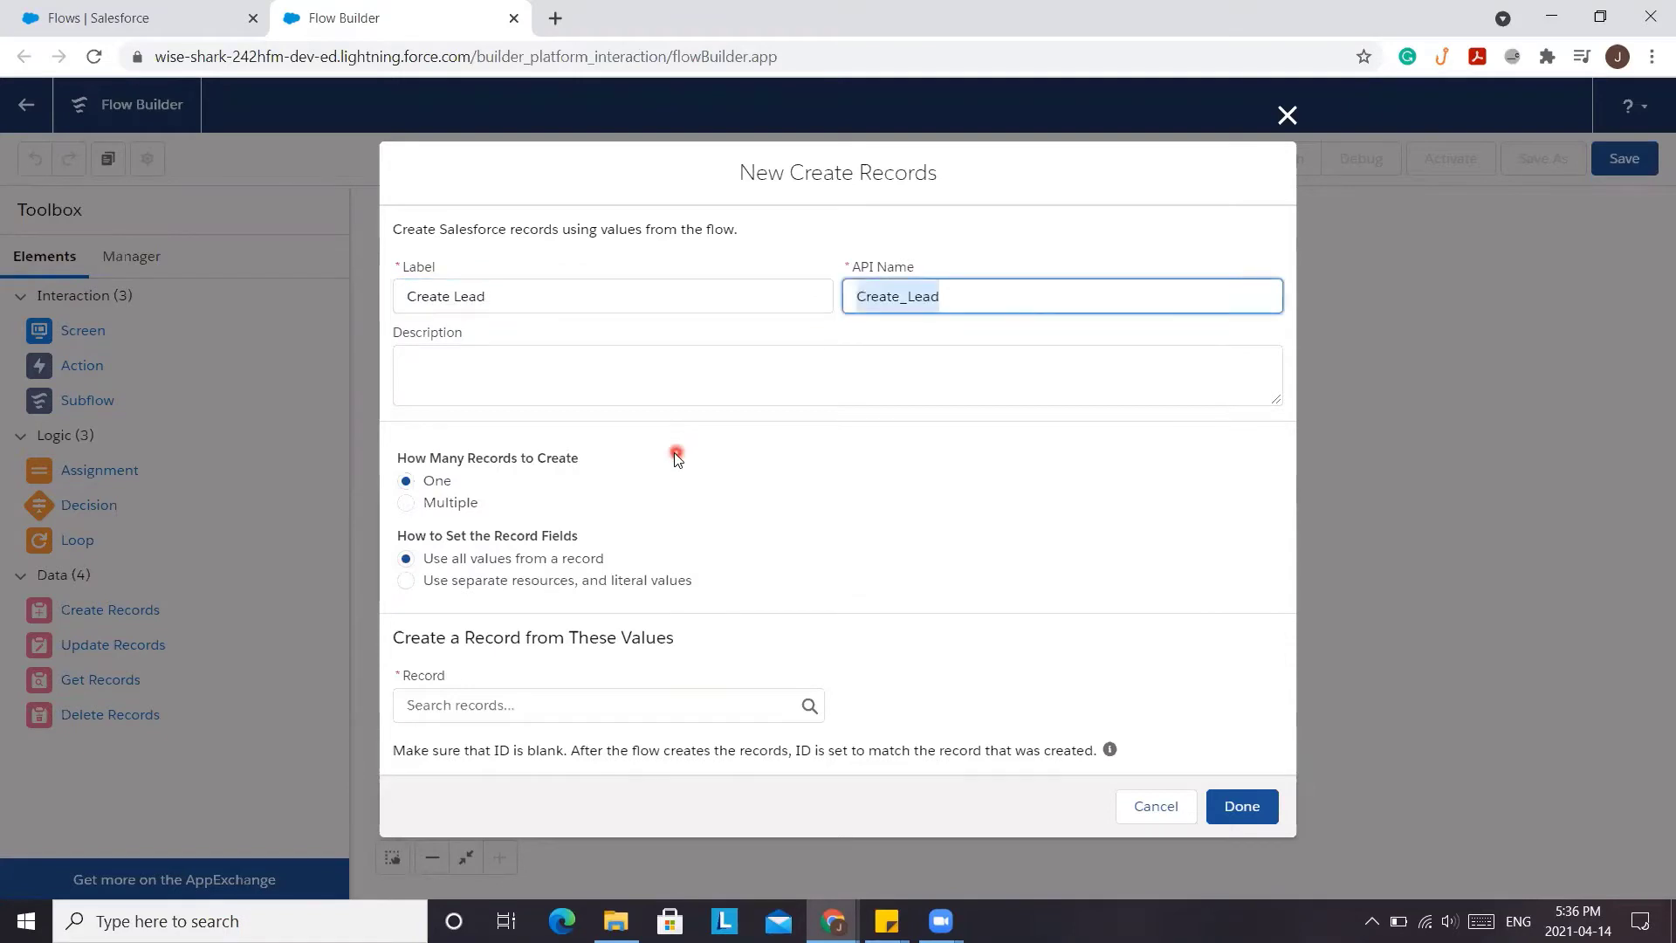
click(677, 454)
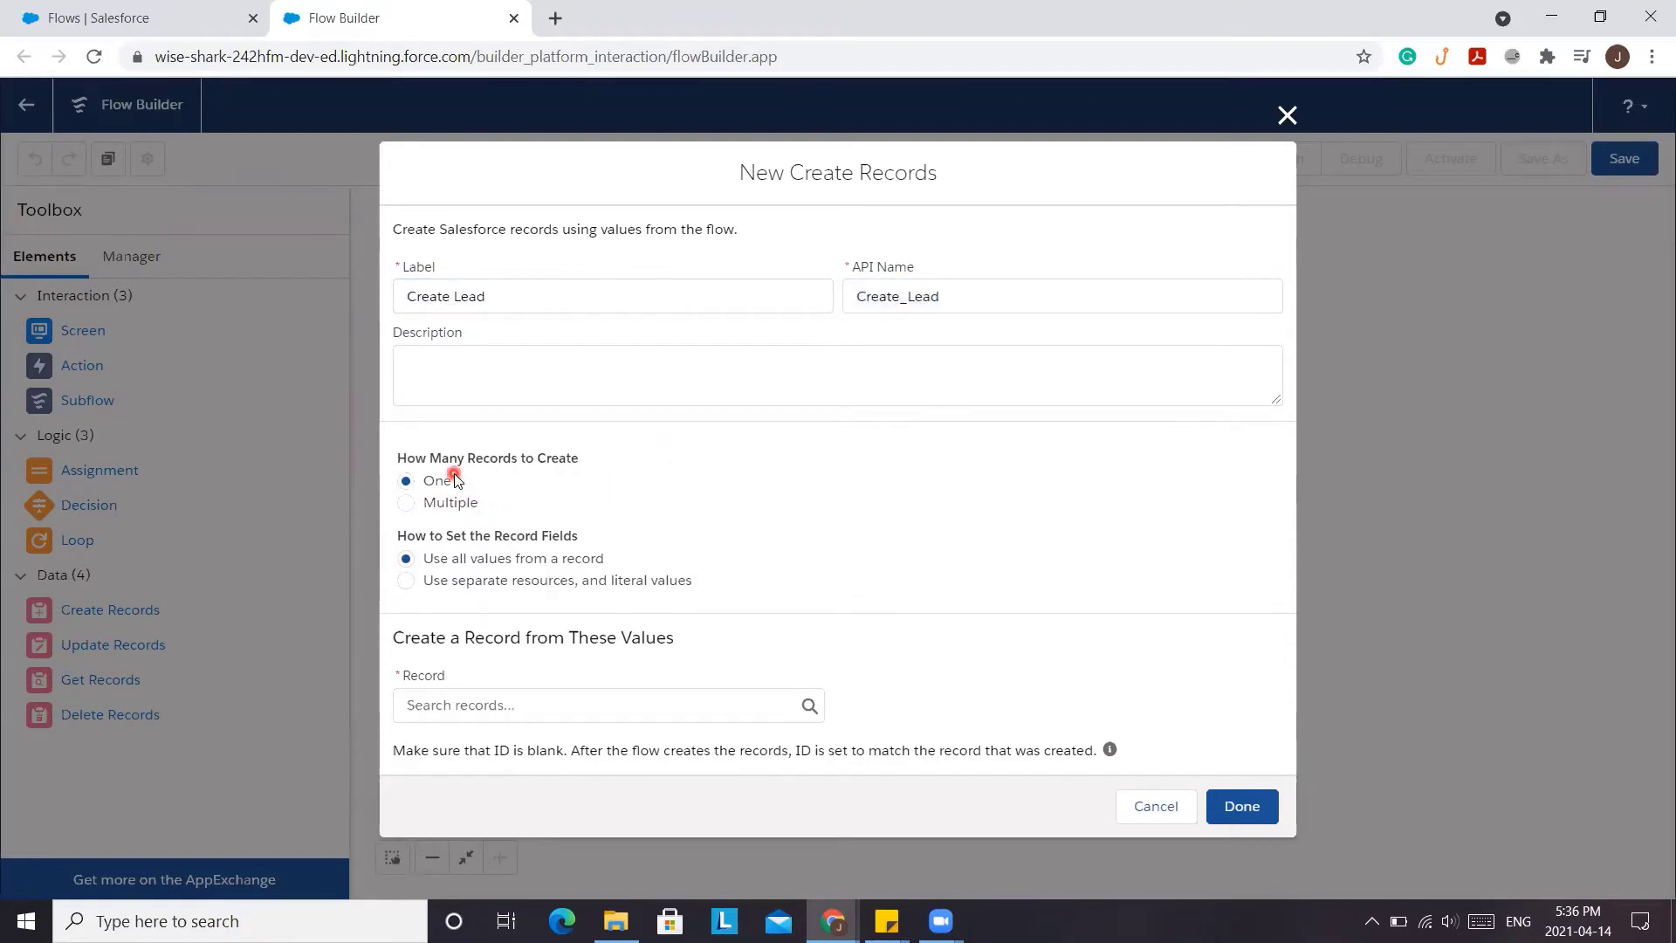
click(444, 551)
click(414, 589)
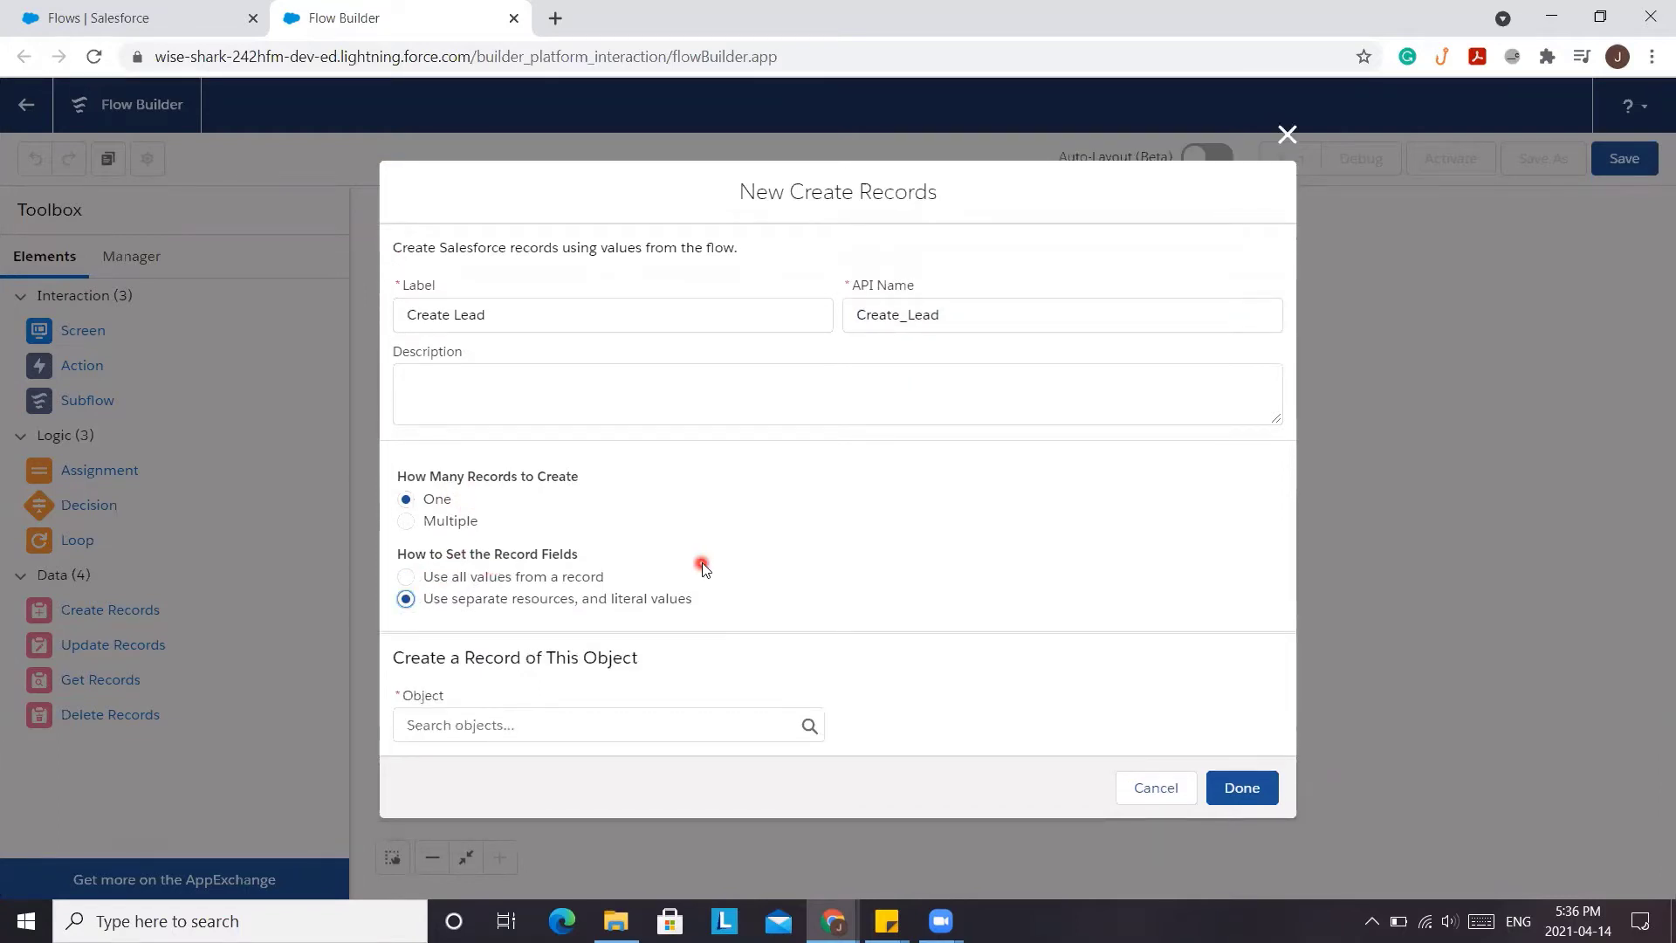
Set Lead as the object for which the record is created.
click(514, 723)
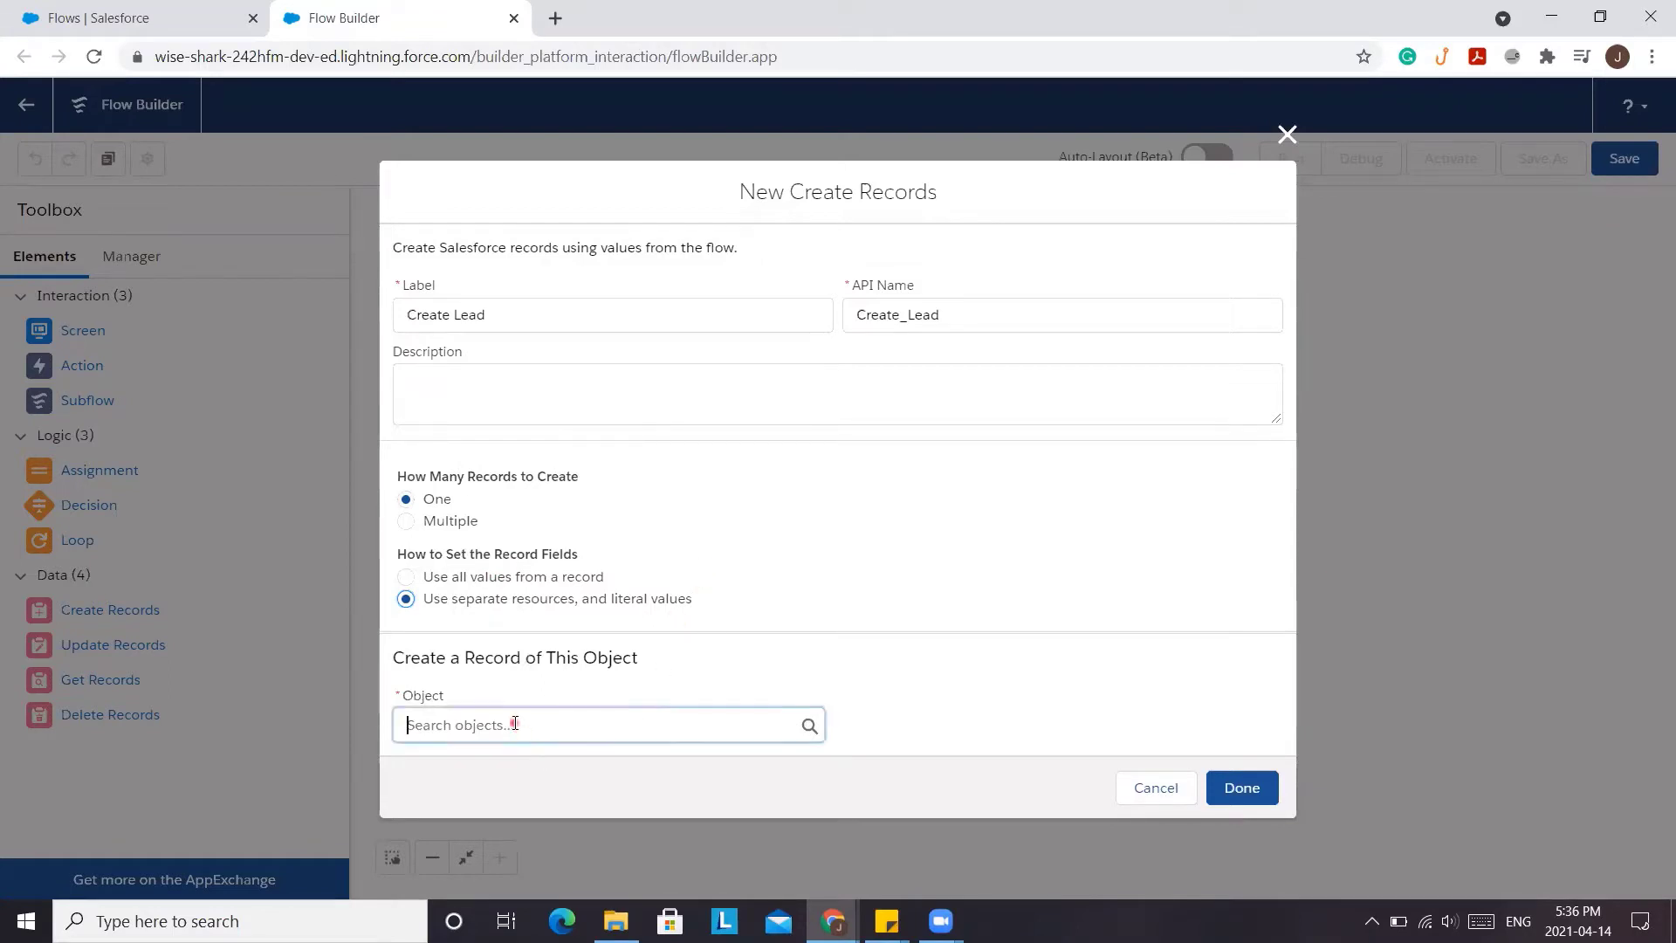
text(lead)
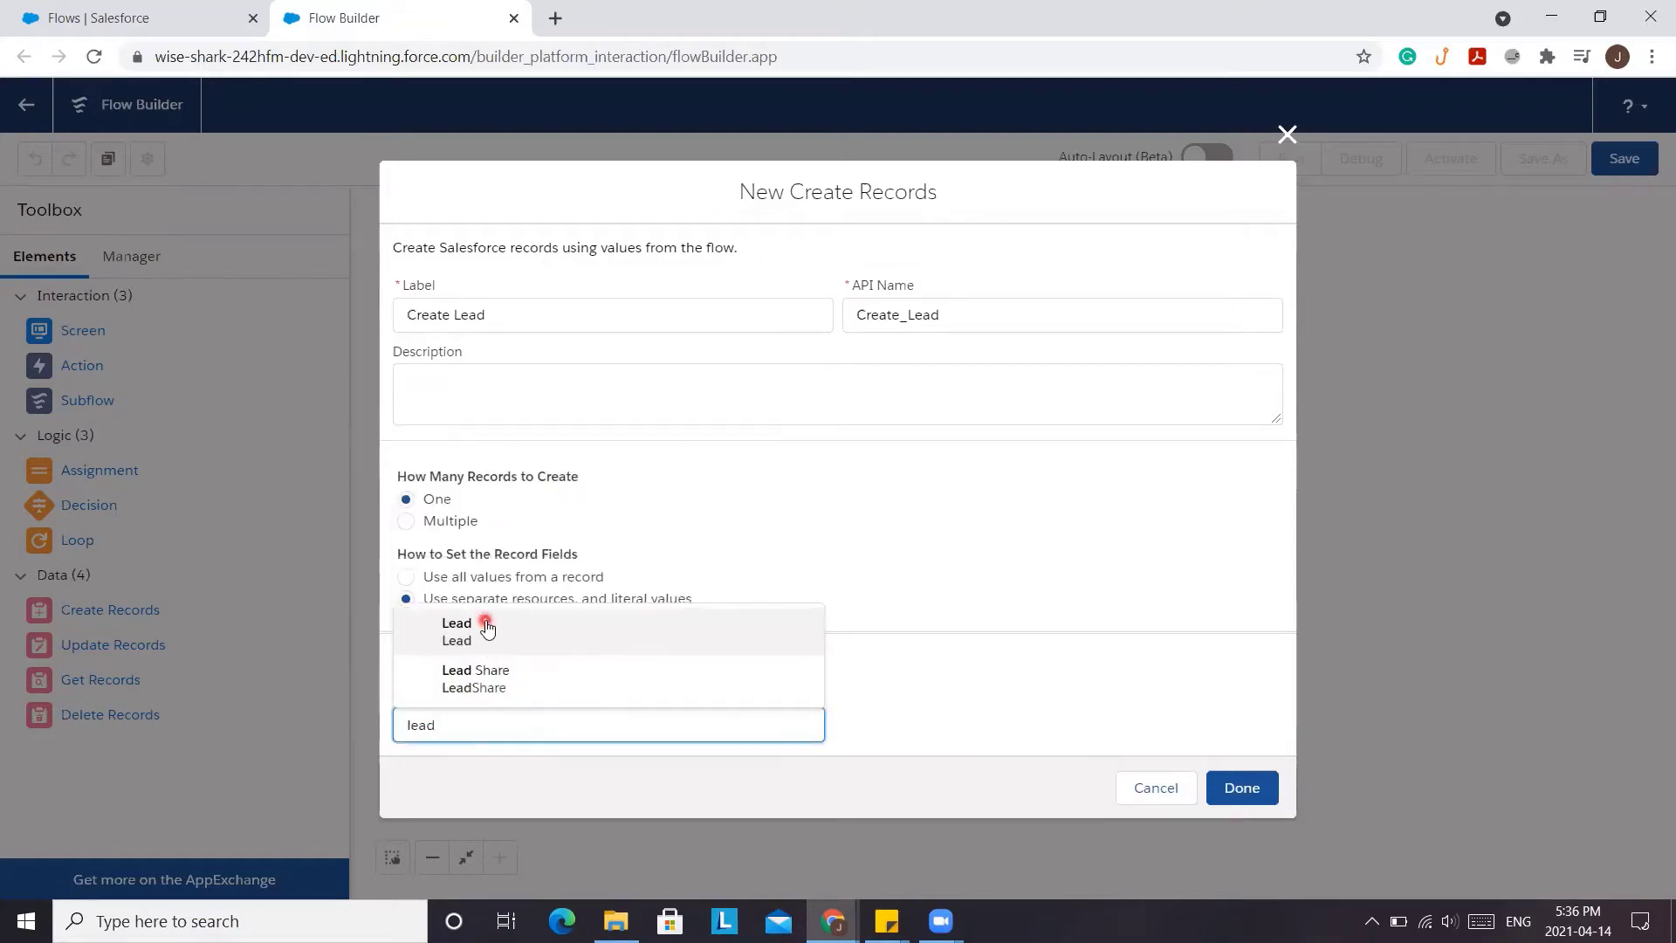
click(538, 622)
Map the lead's LastName field to the Last_Name screen component.
scroll(532, 686, down, 2)
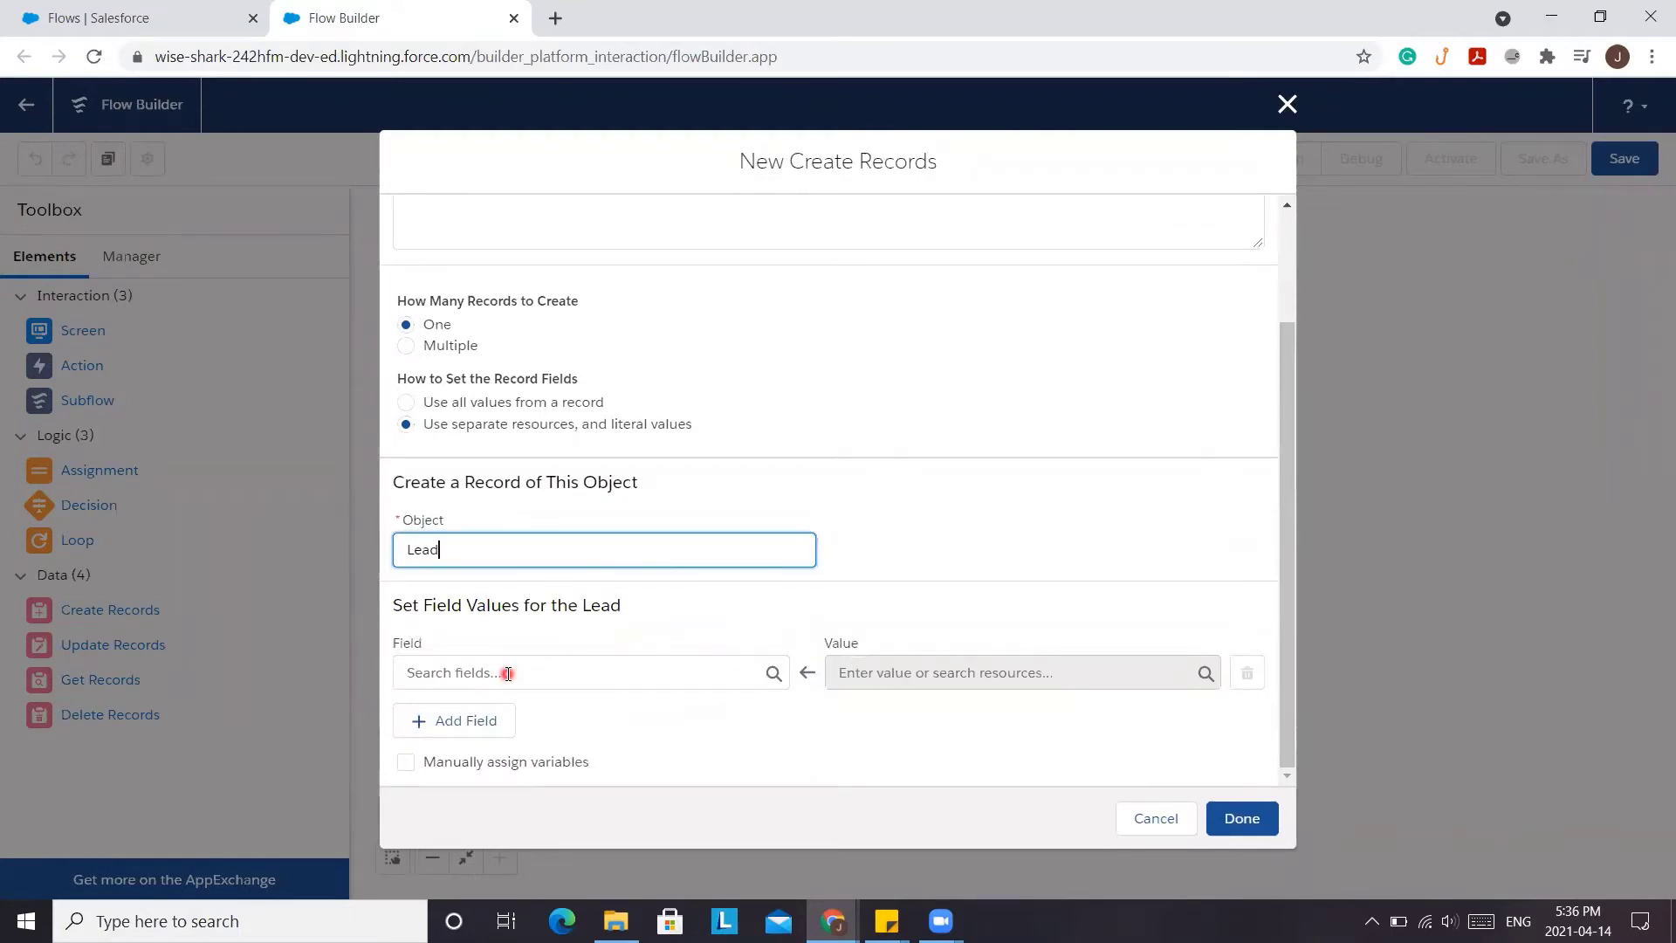
click(507, 674)
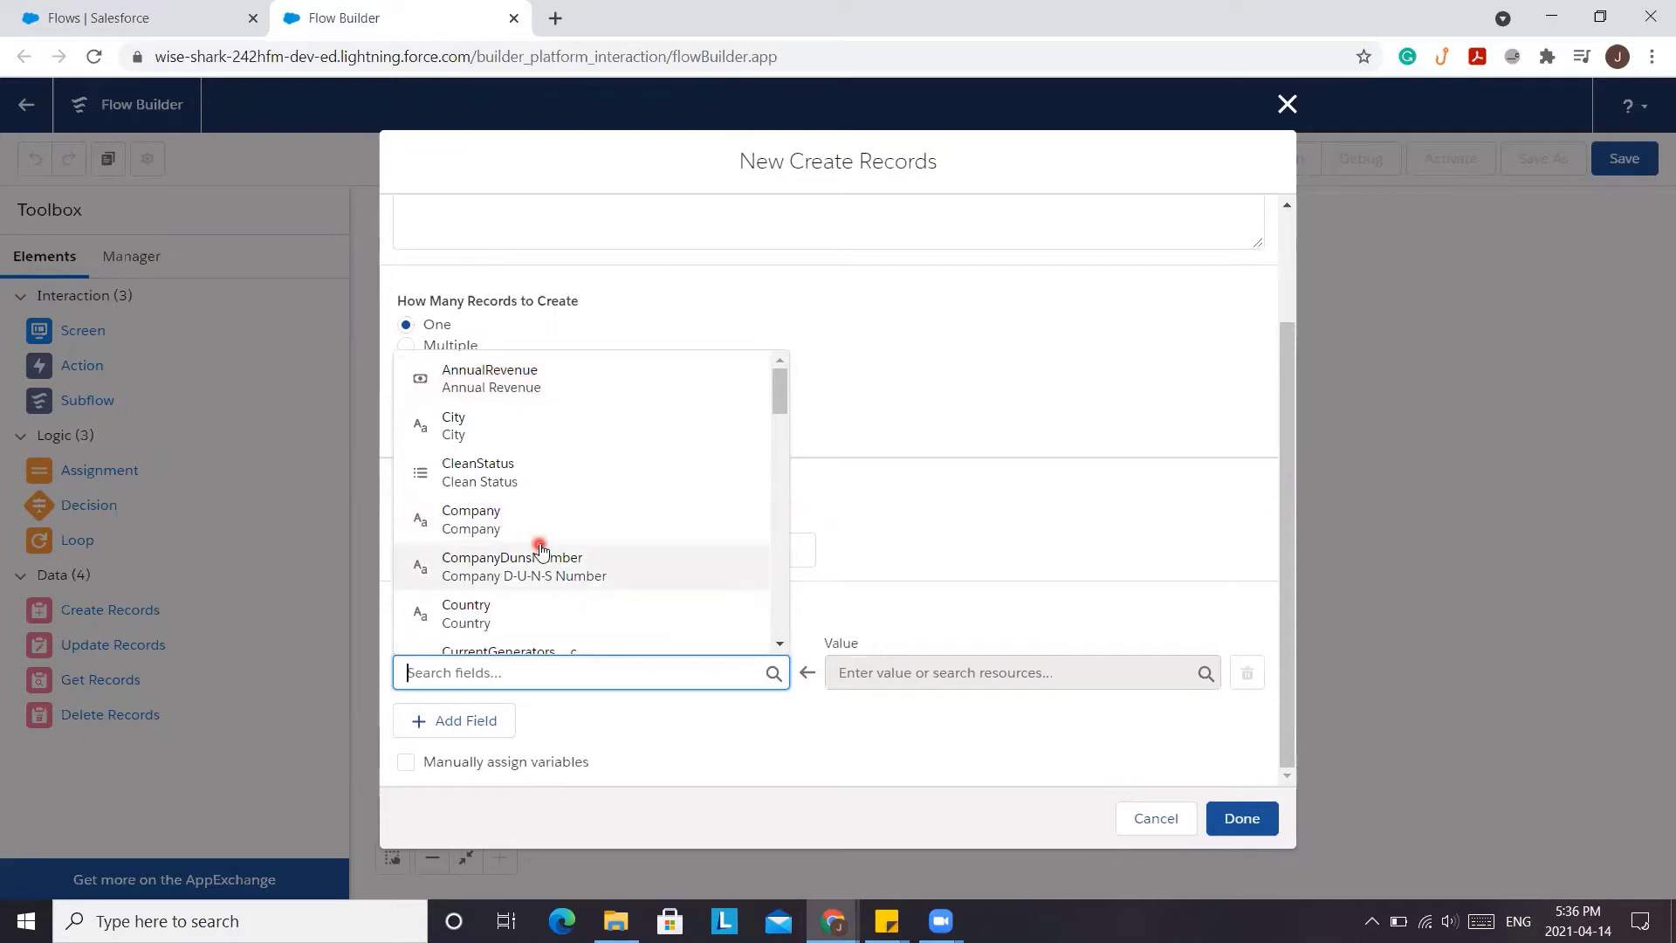
text(las)
click(529, 623)
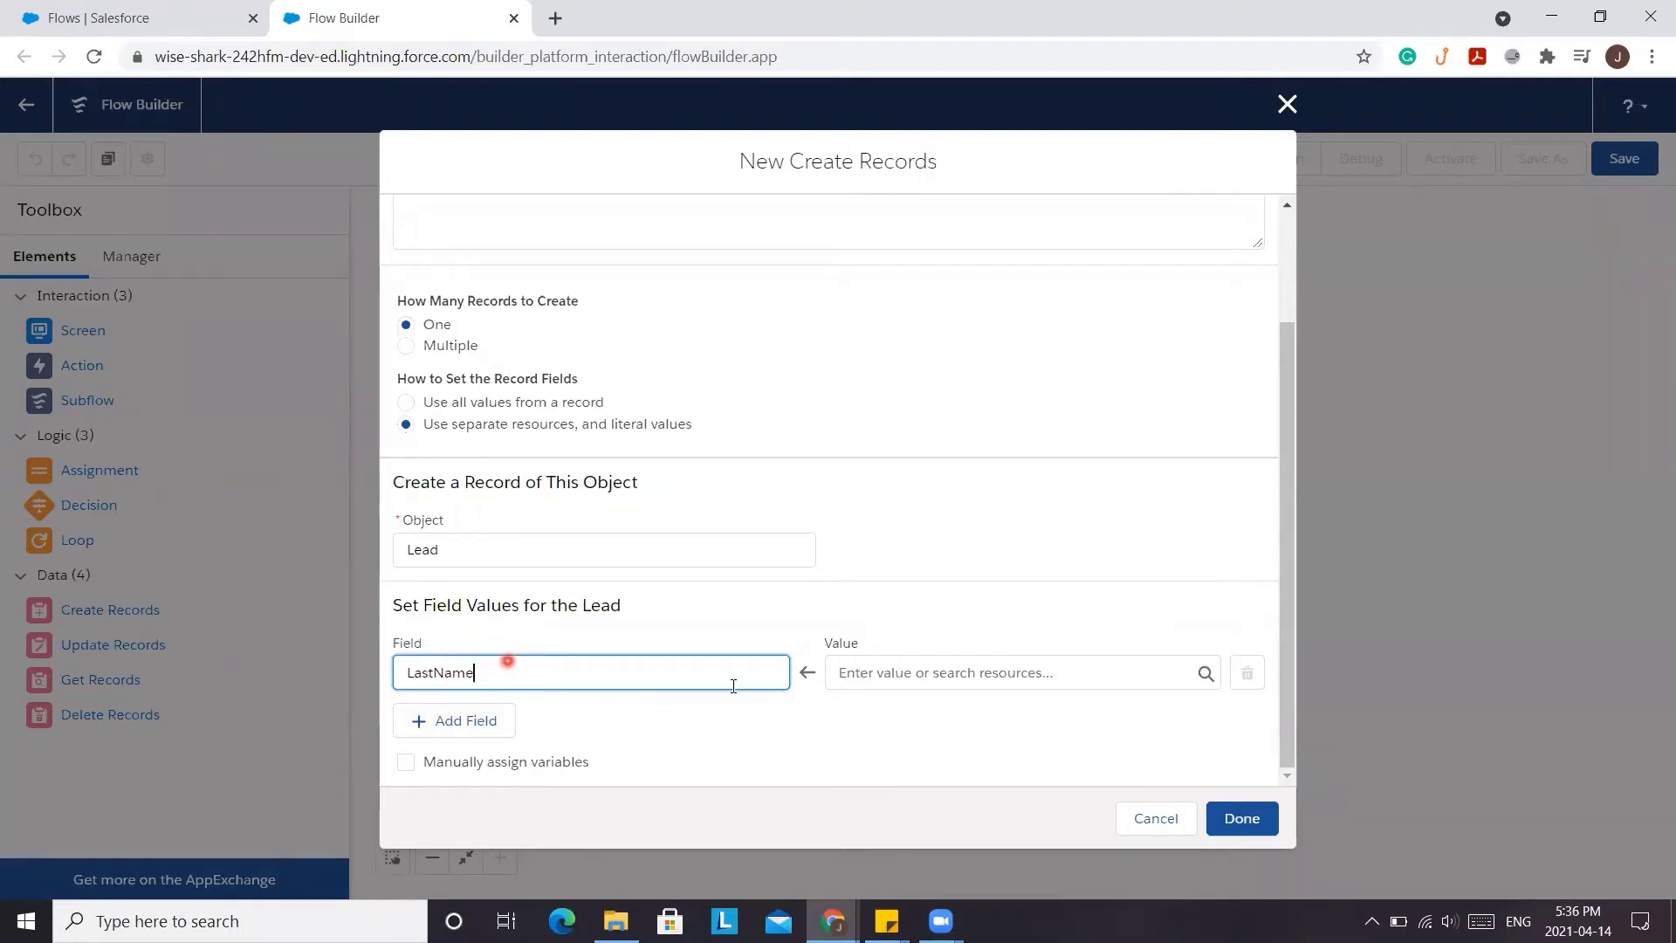
click(940, 670)
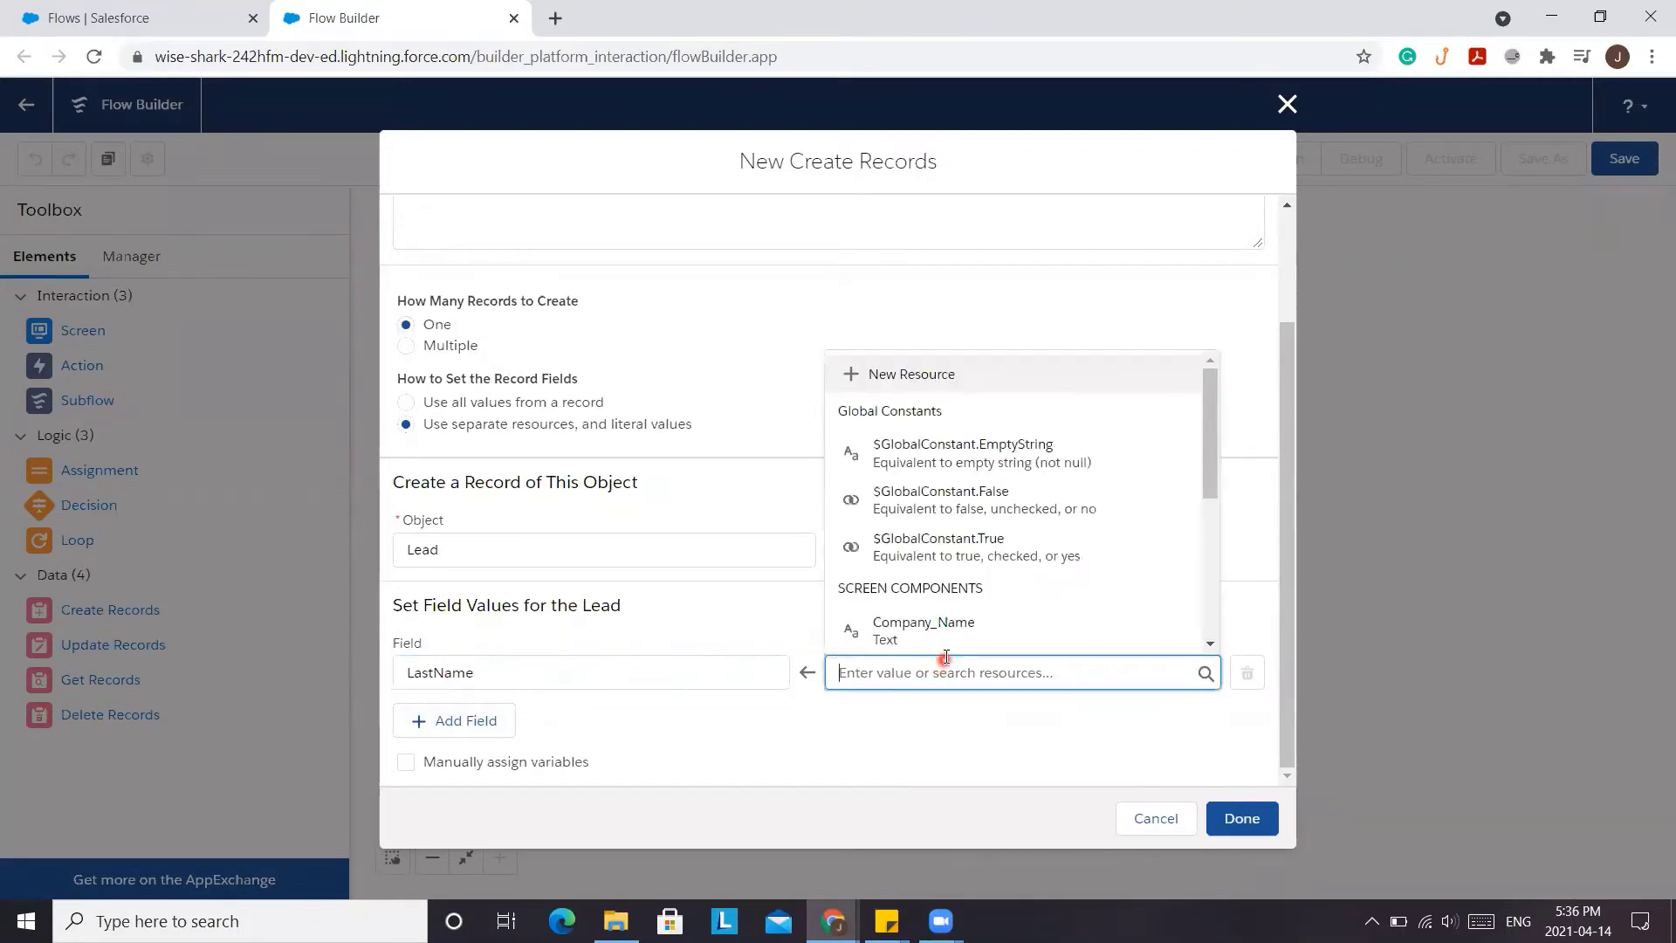
scroll(927, 585, down, 1)
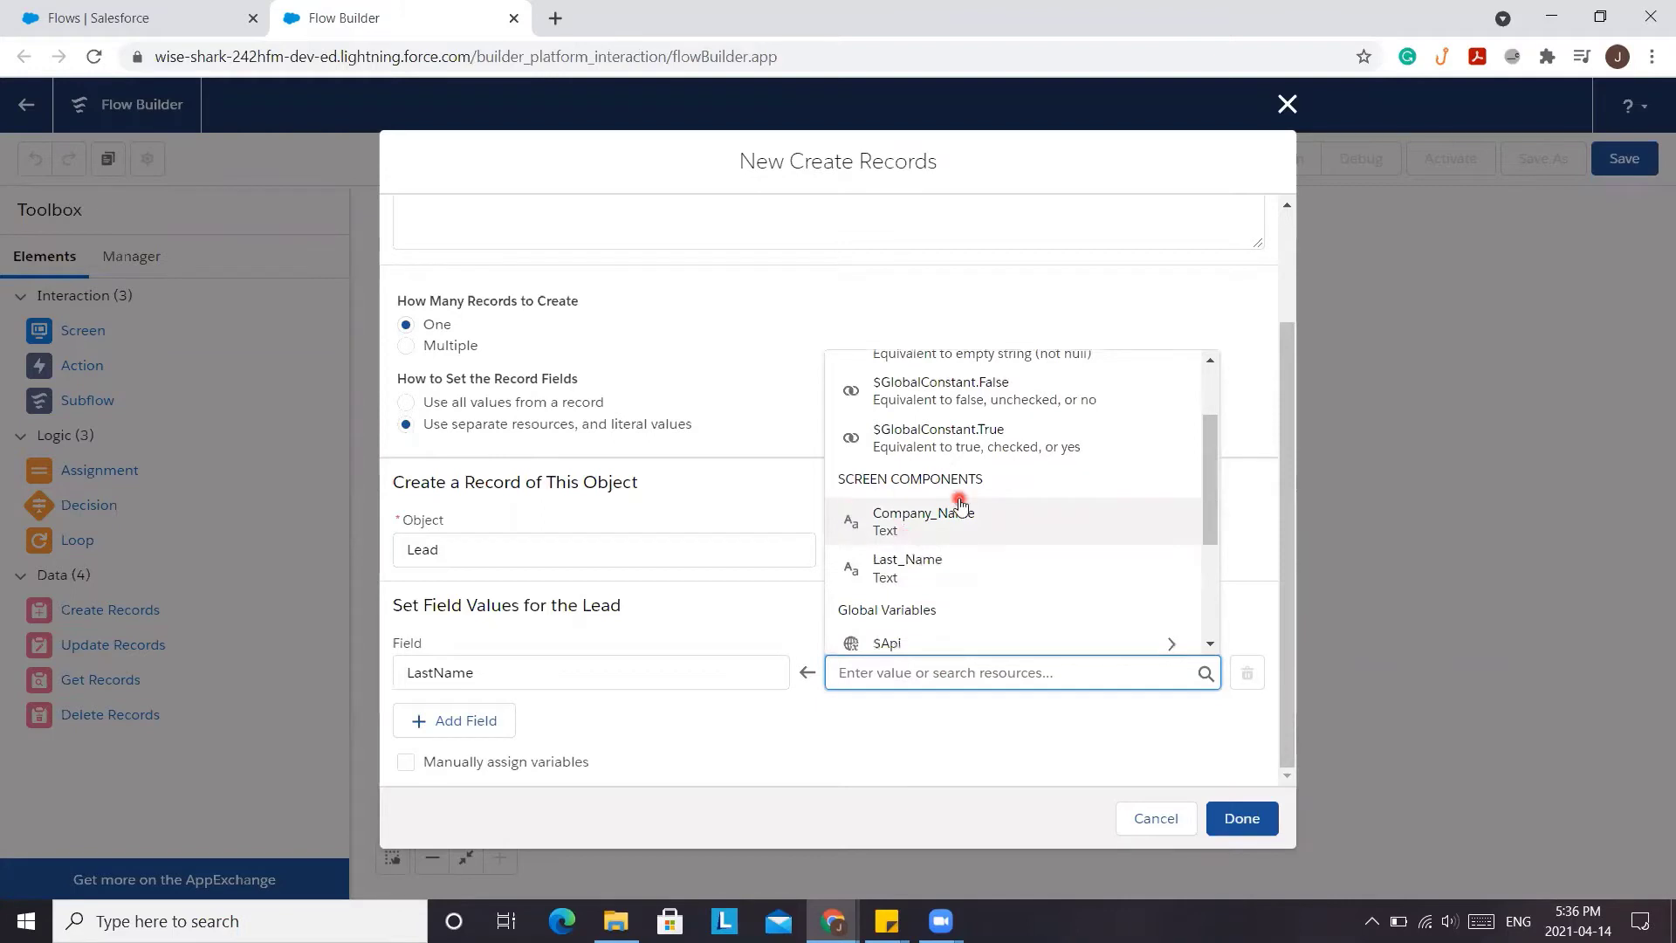
click(940, 568)
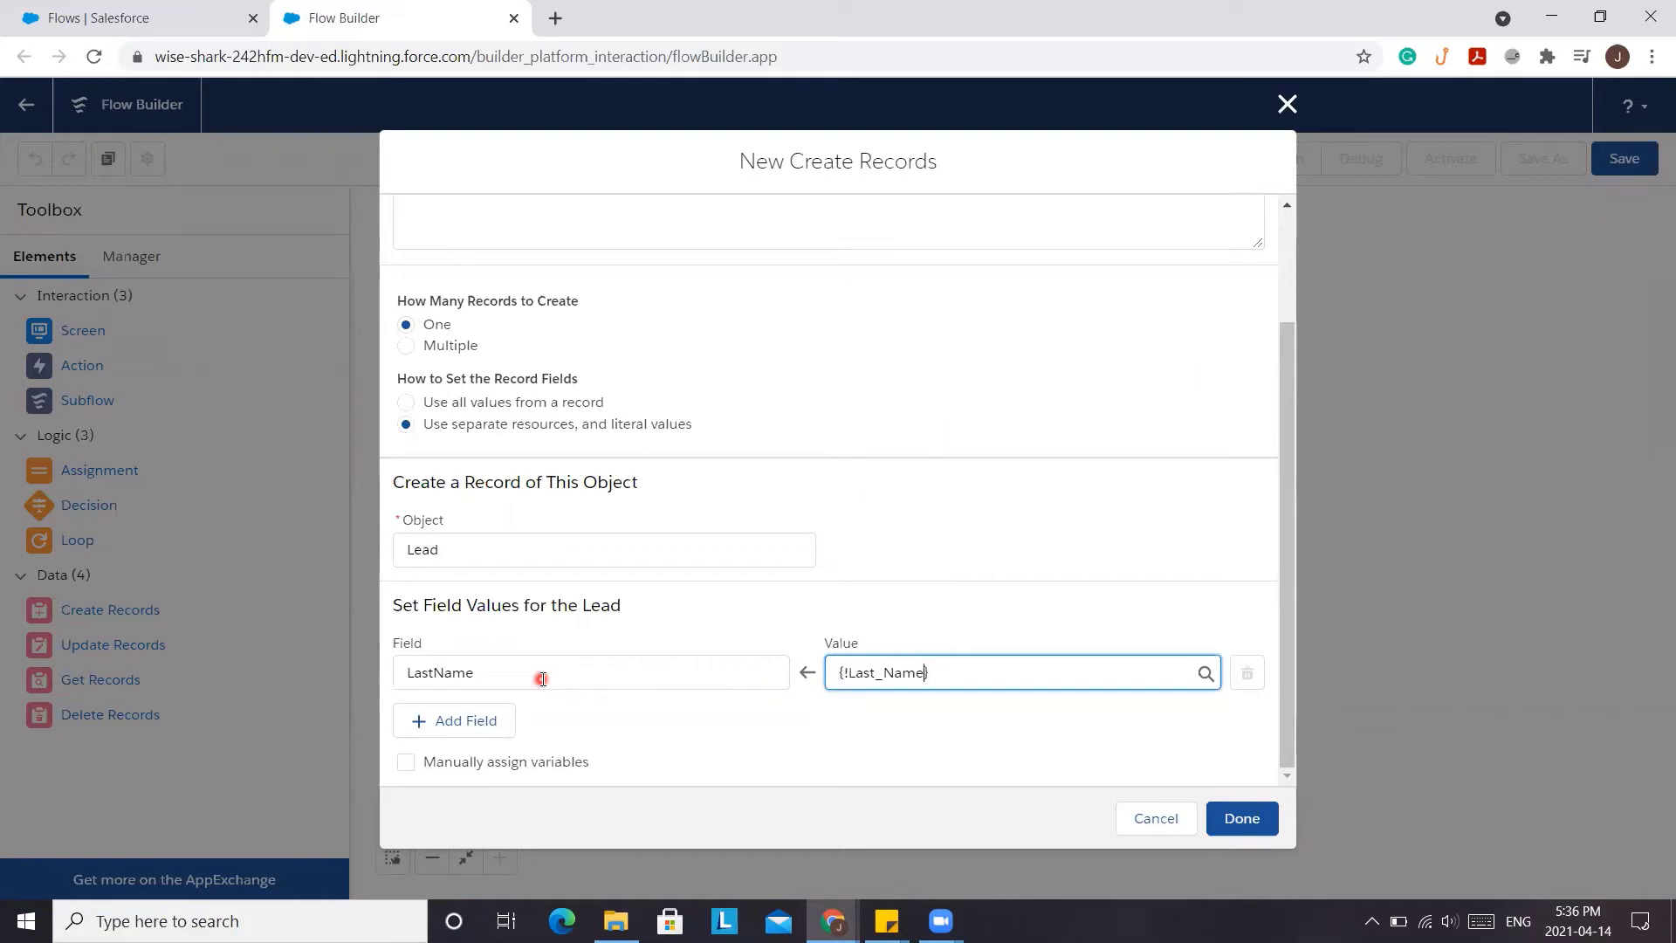
Map the lead's Company field to the Company_Name screen component and finish the Create Records element.
click(428, 720)
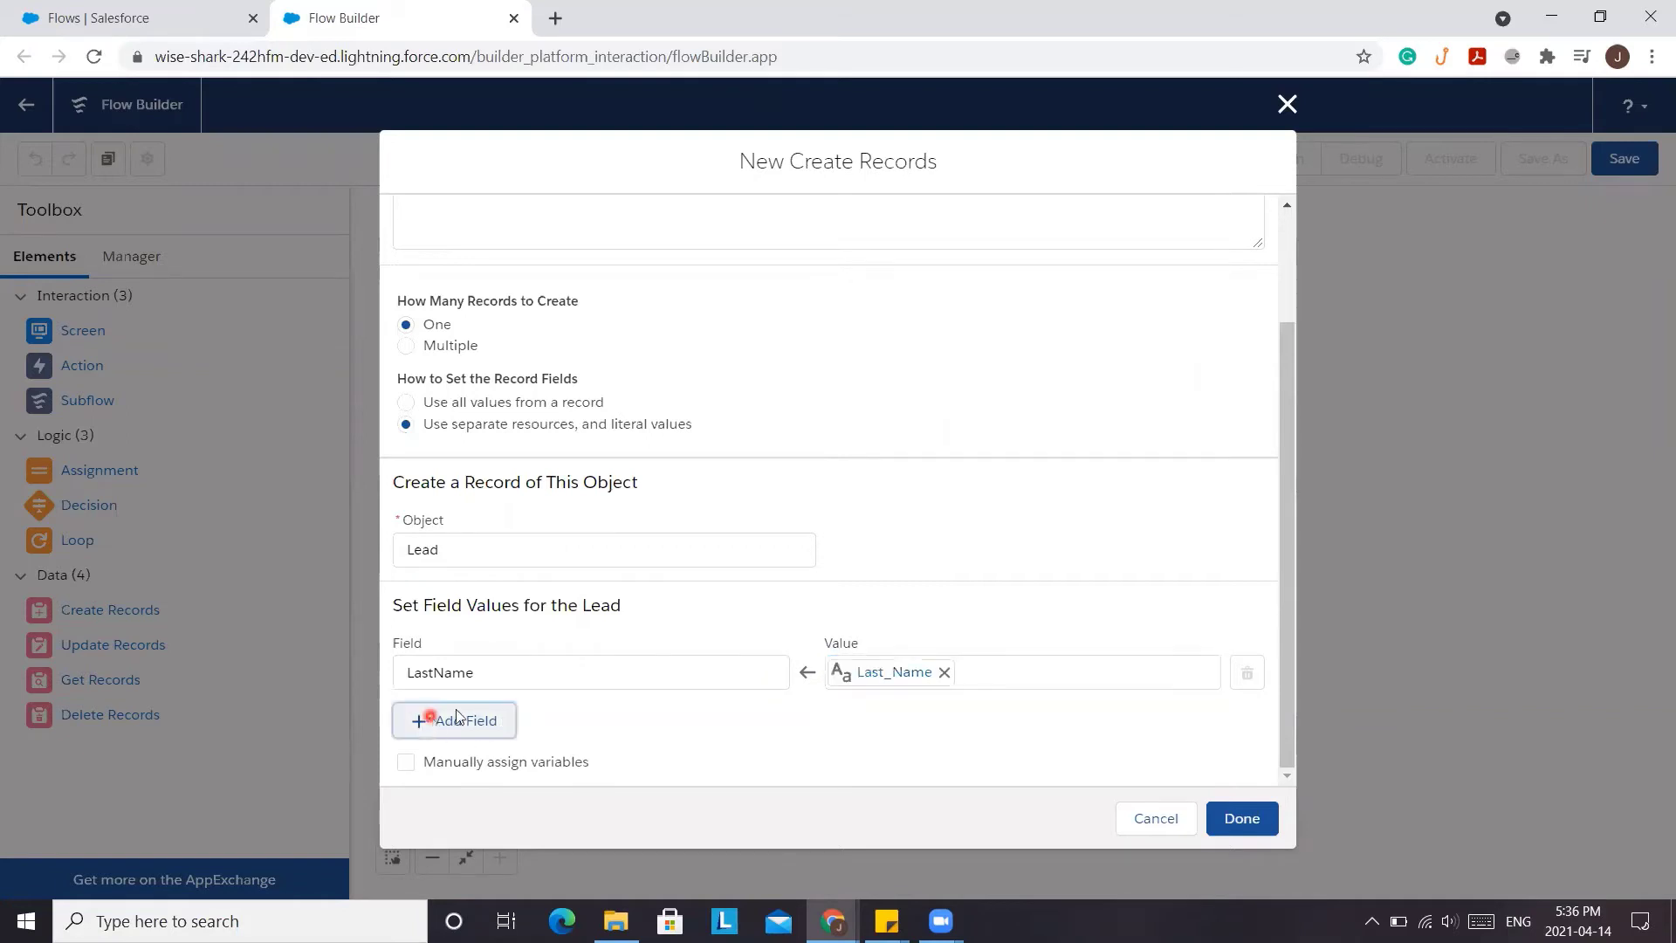
click(652, 741)
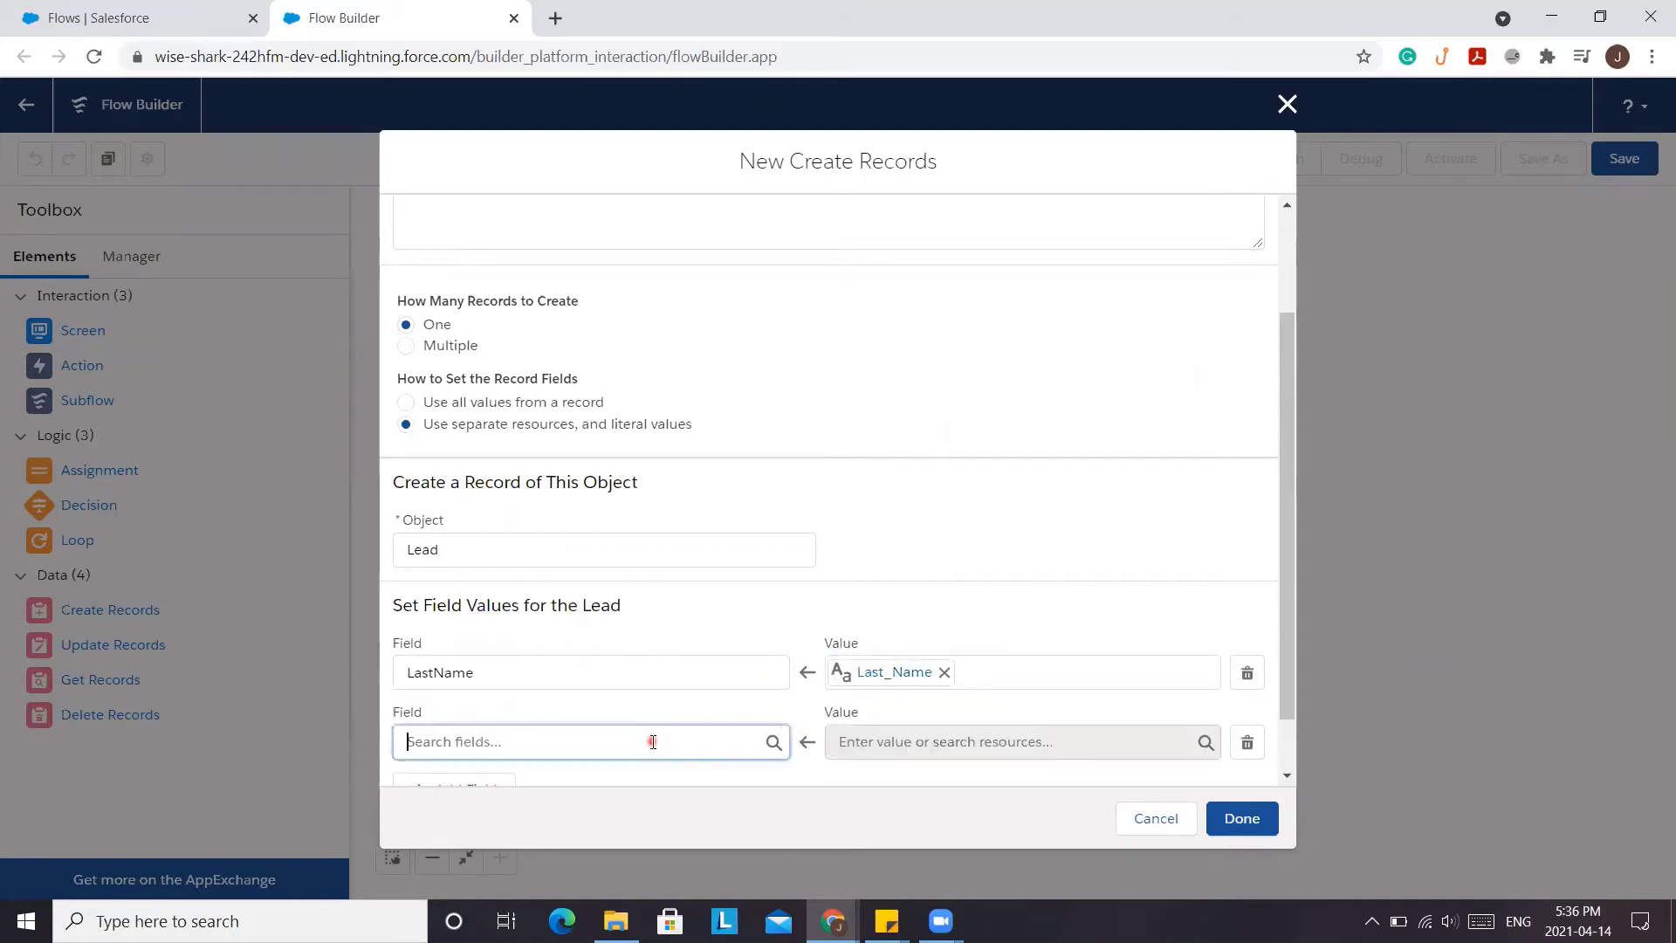
click(548, 592)
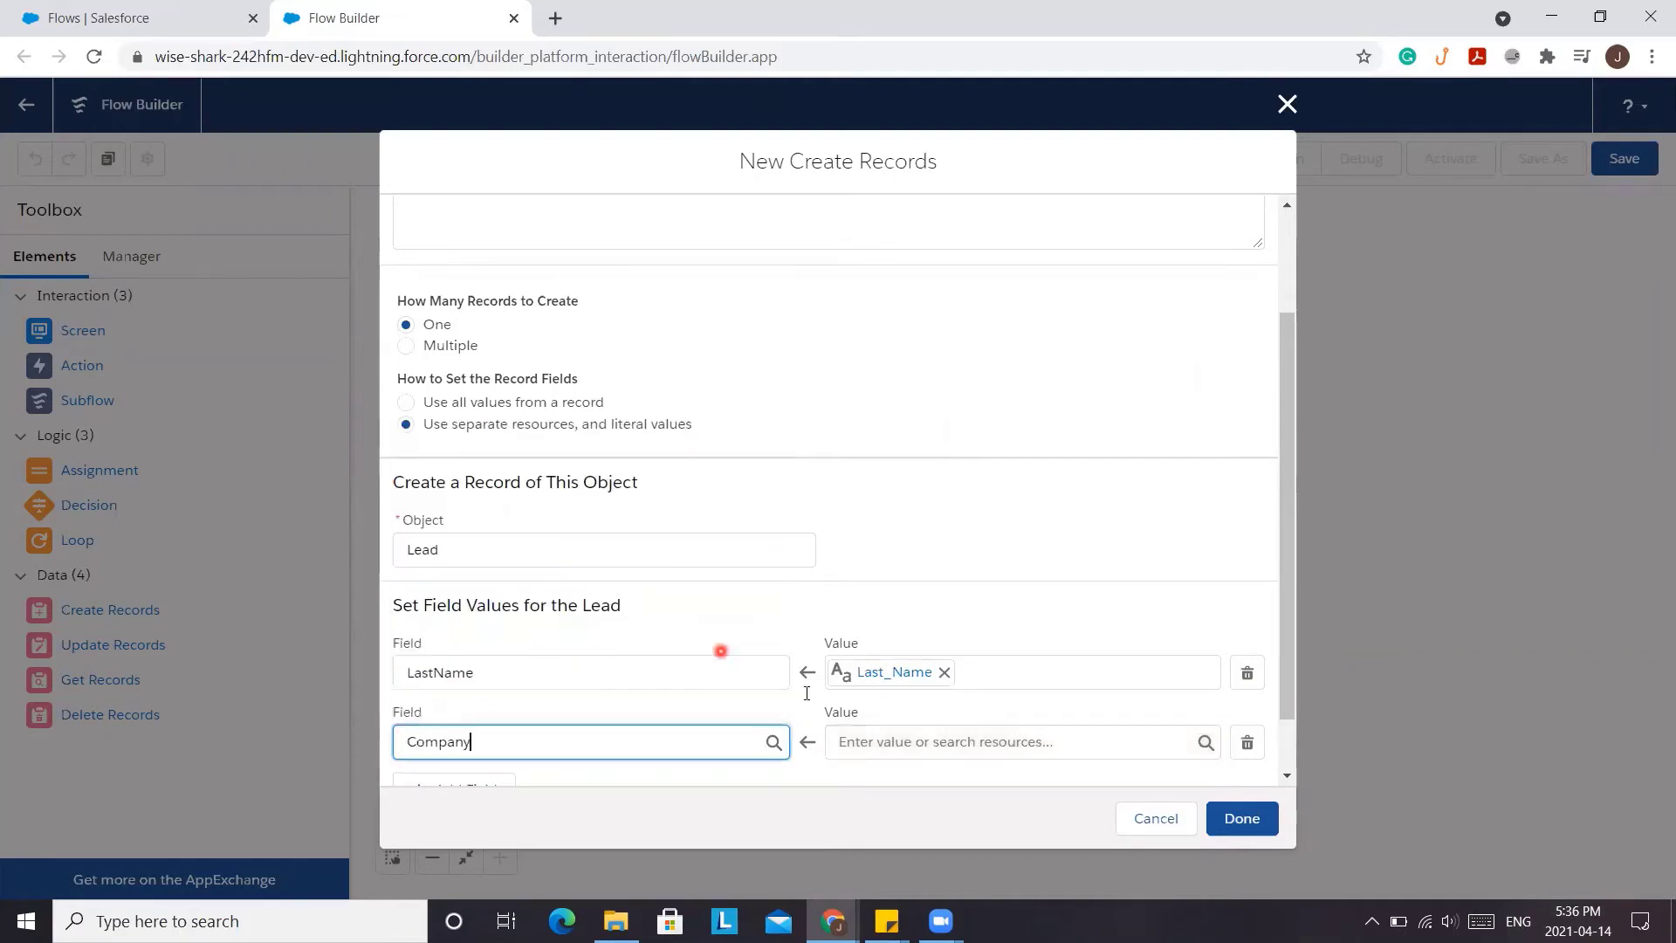
click(888, 744)
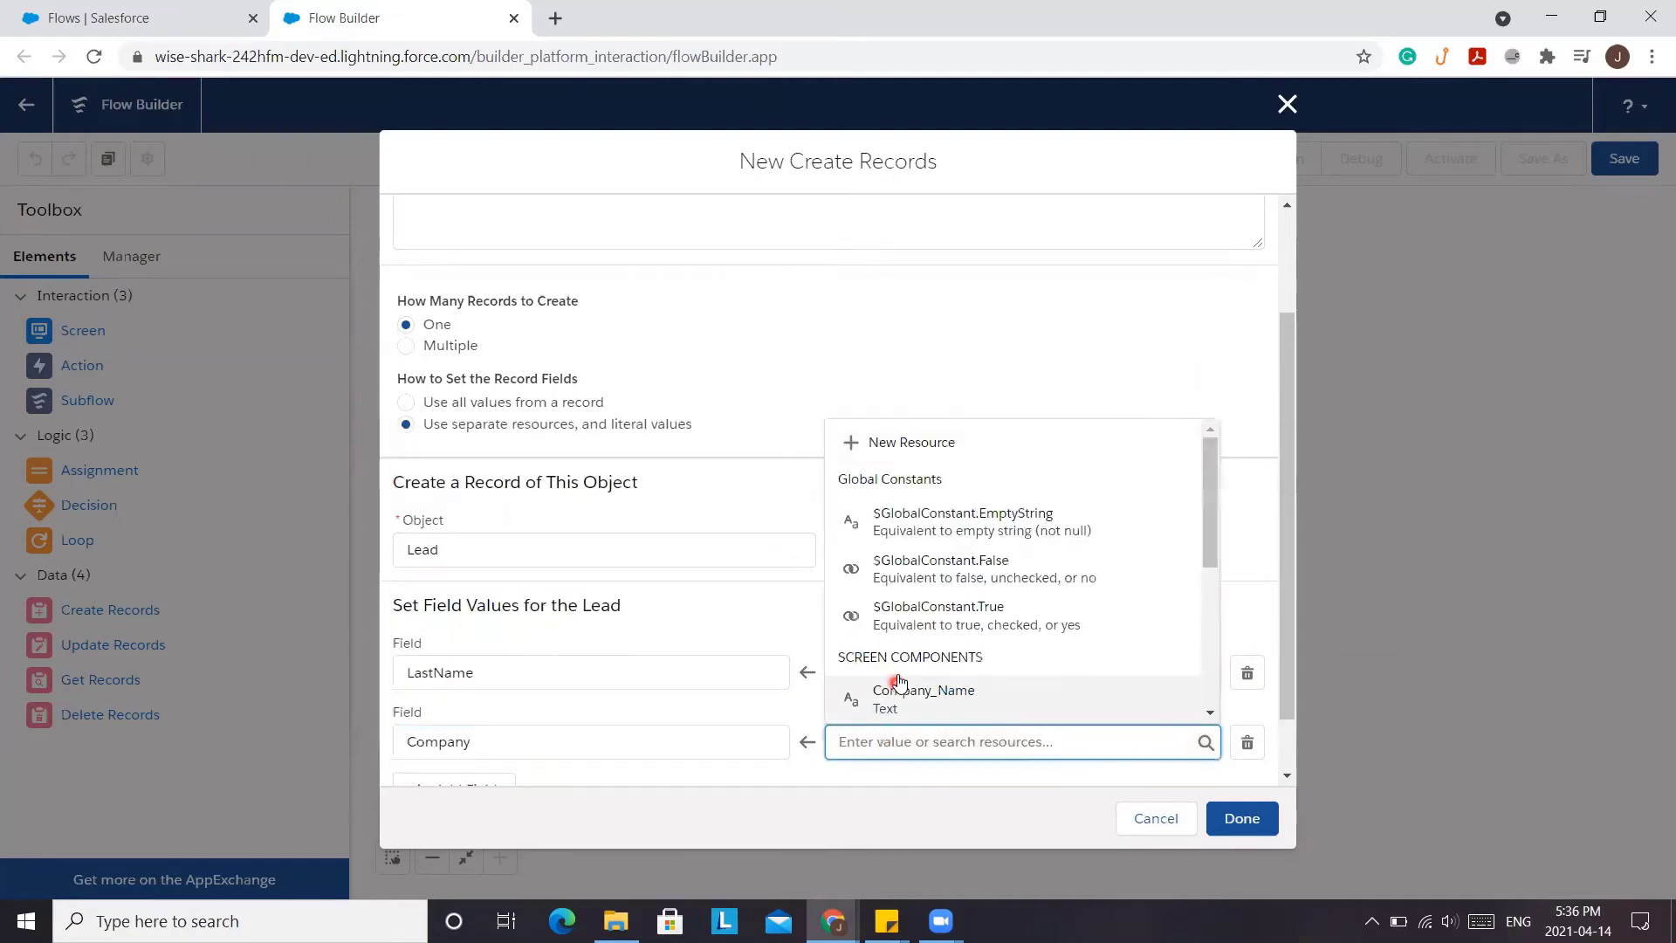
scroll(896, 676, down, 1)
click(908, 592)
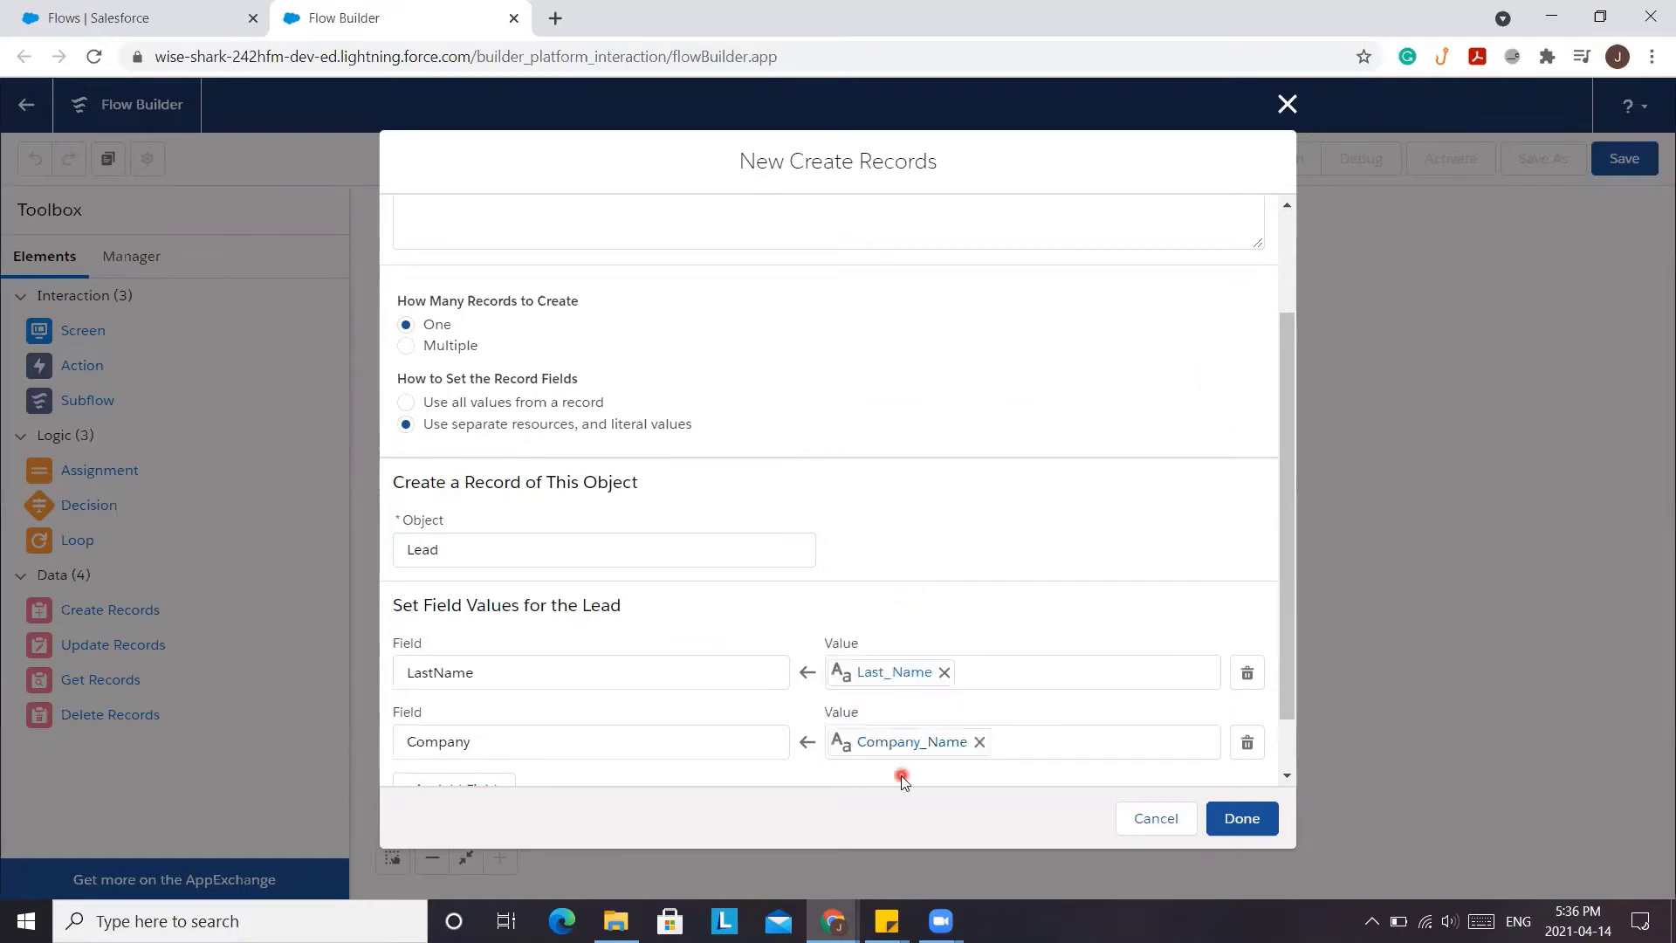
scroll(905, 777, down, 1)
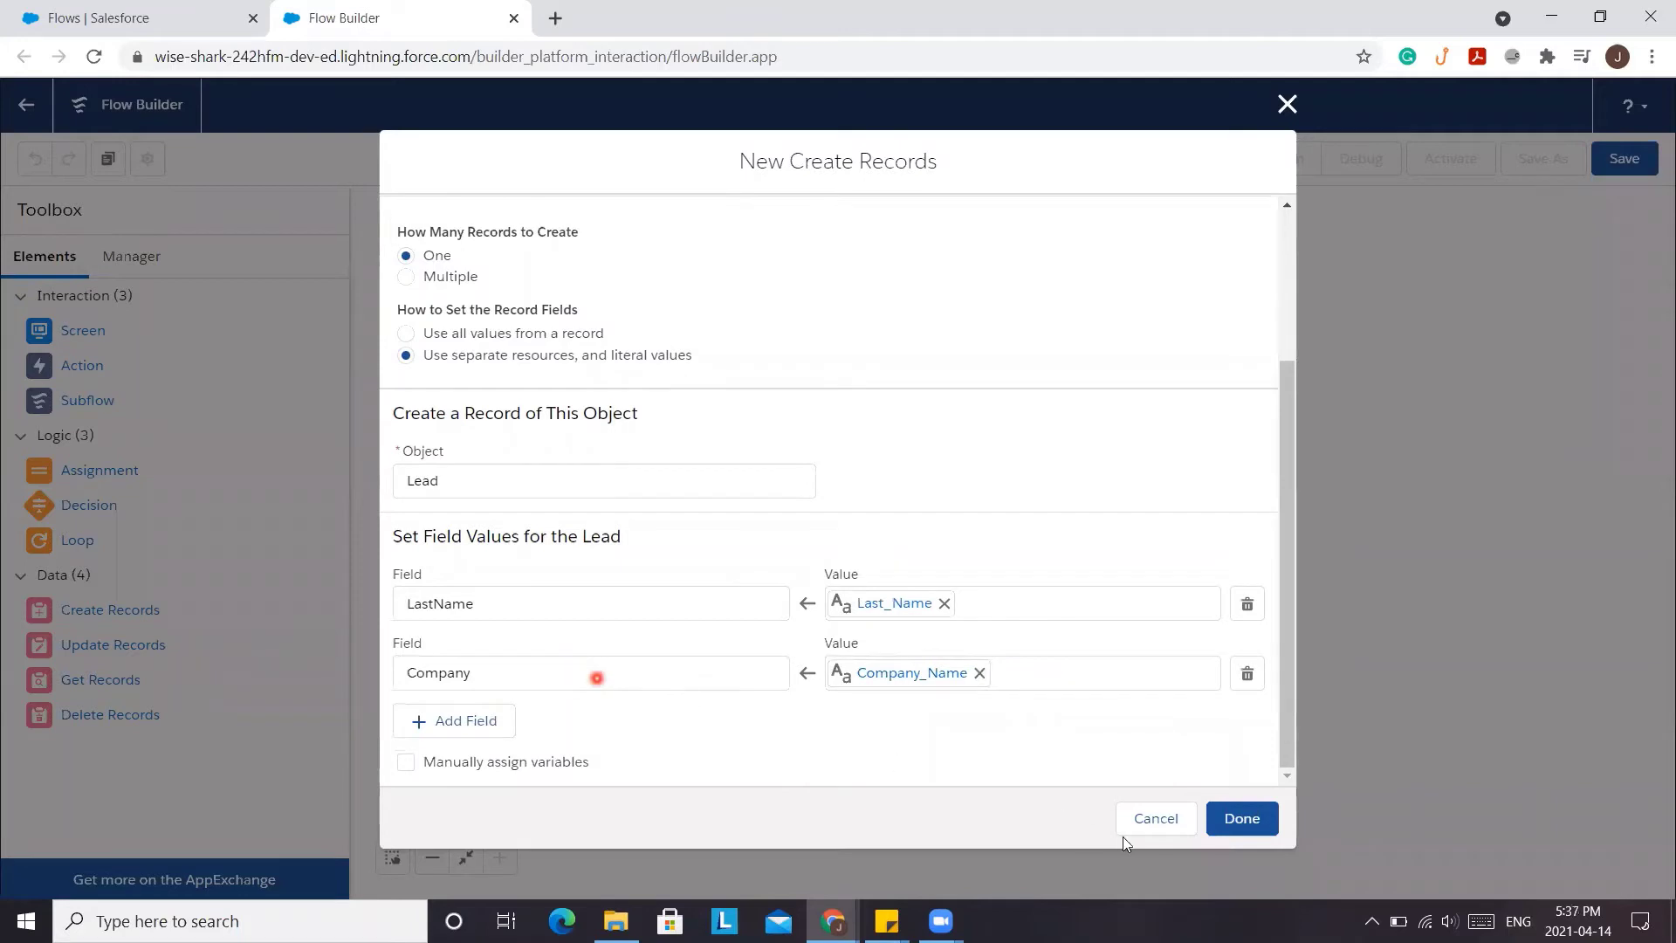
click(1234, 822)
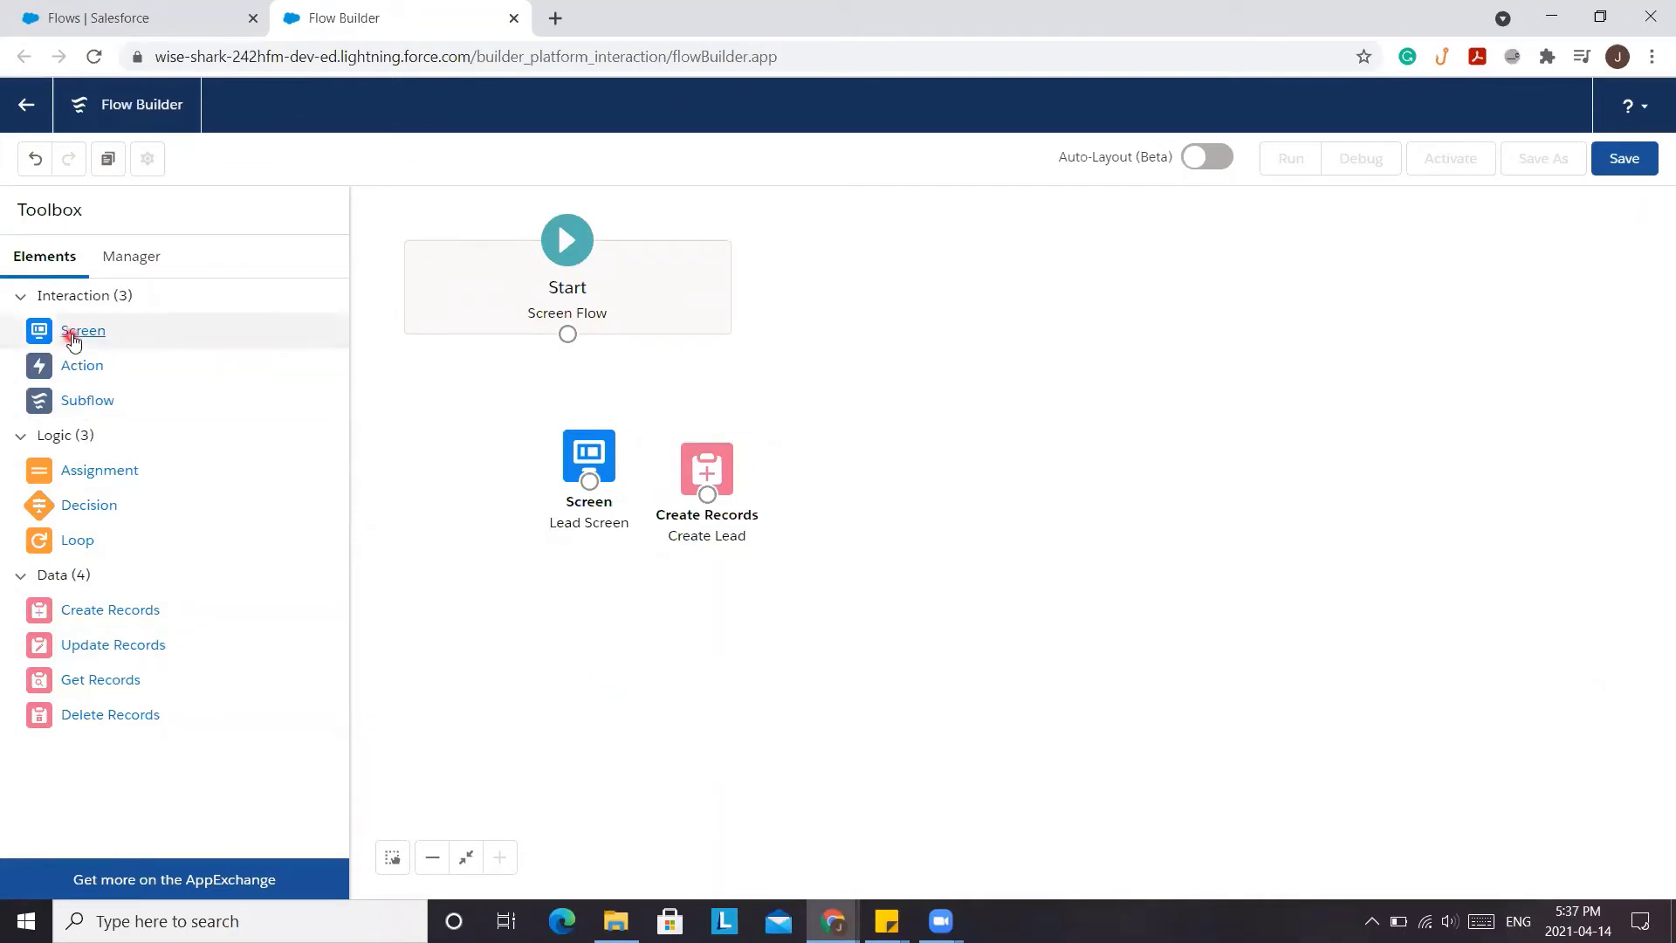
Add a second Screen element beside Create Lead, labelled "Component Screen" with API name Component_Screen.
drag(73, 340, 811, 456)
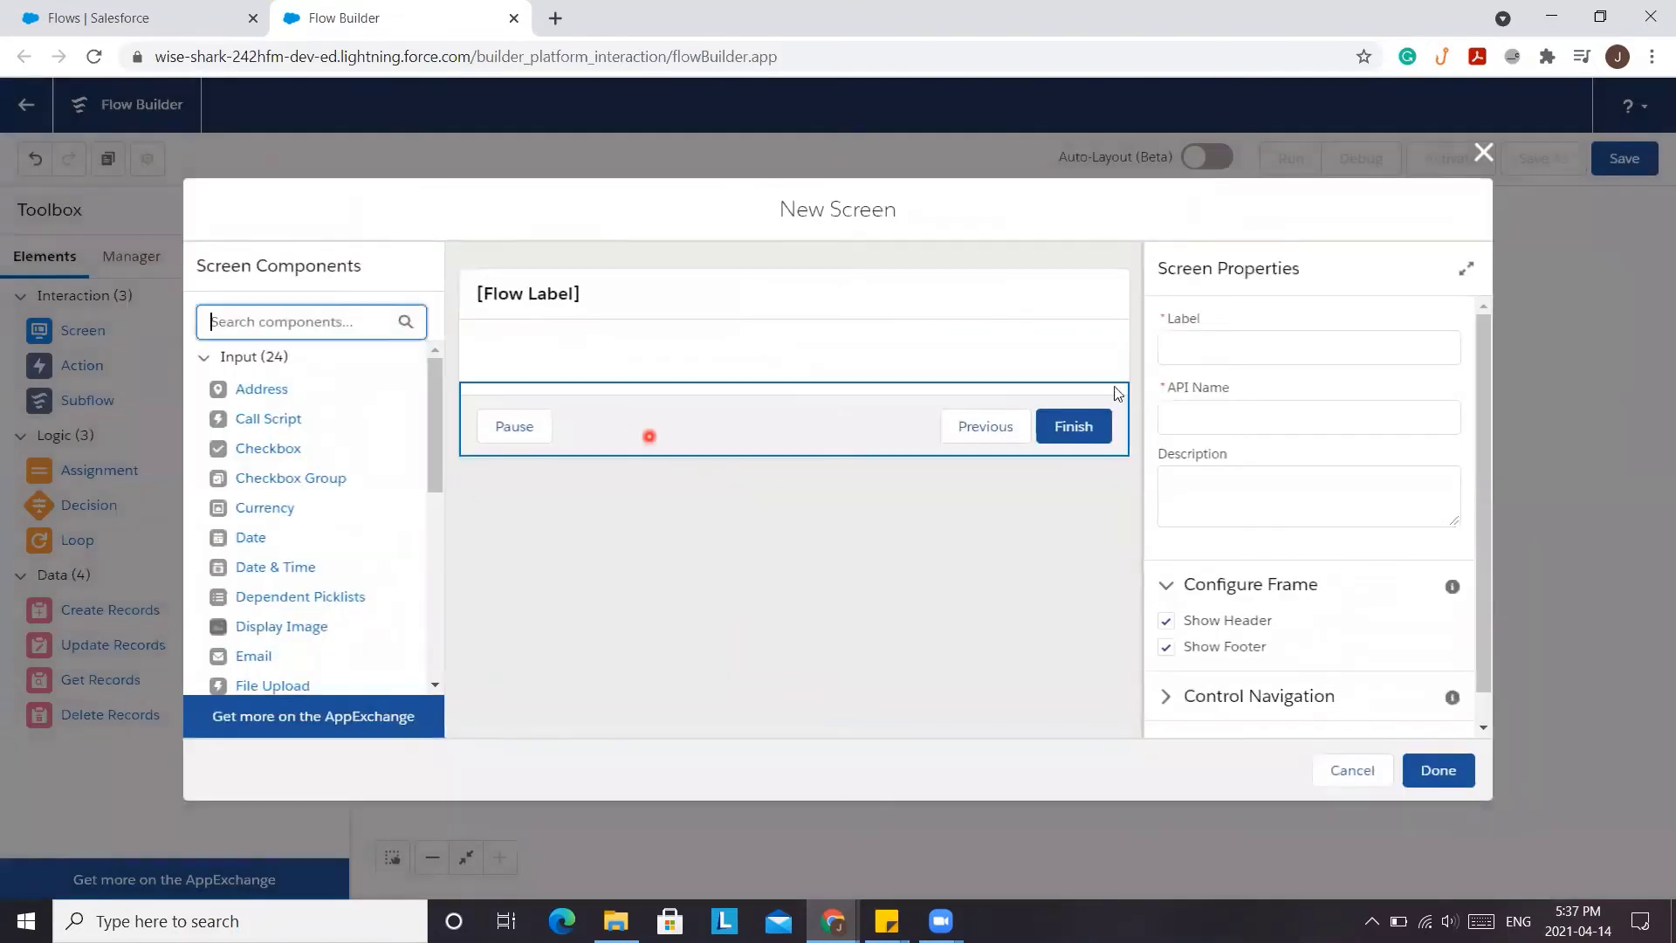
click(1186, 353)
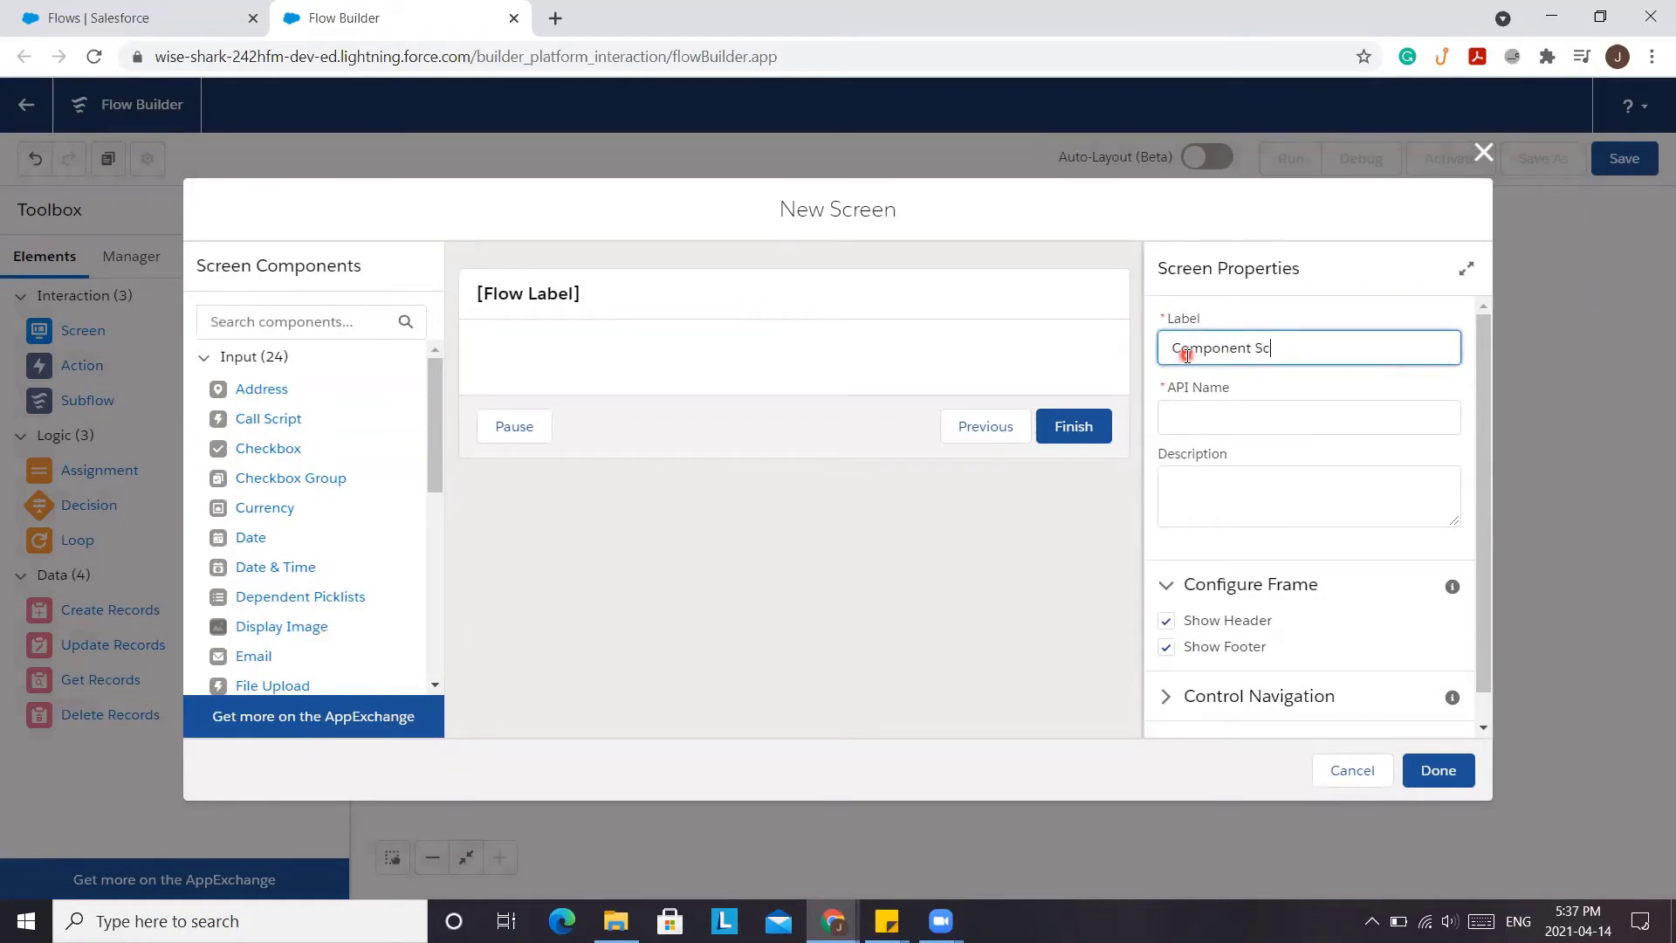
text(Component Screen)
key(Tab)
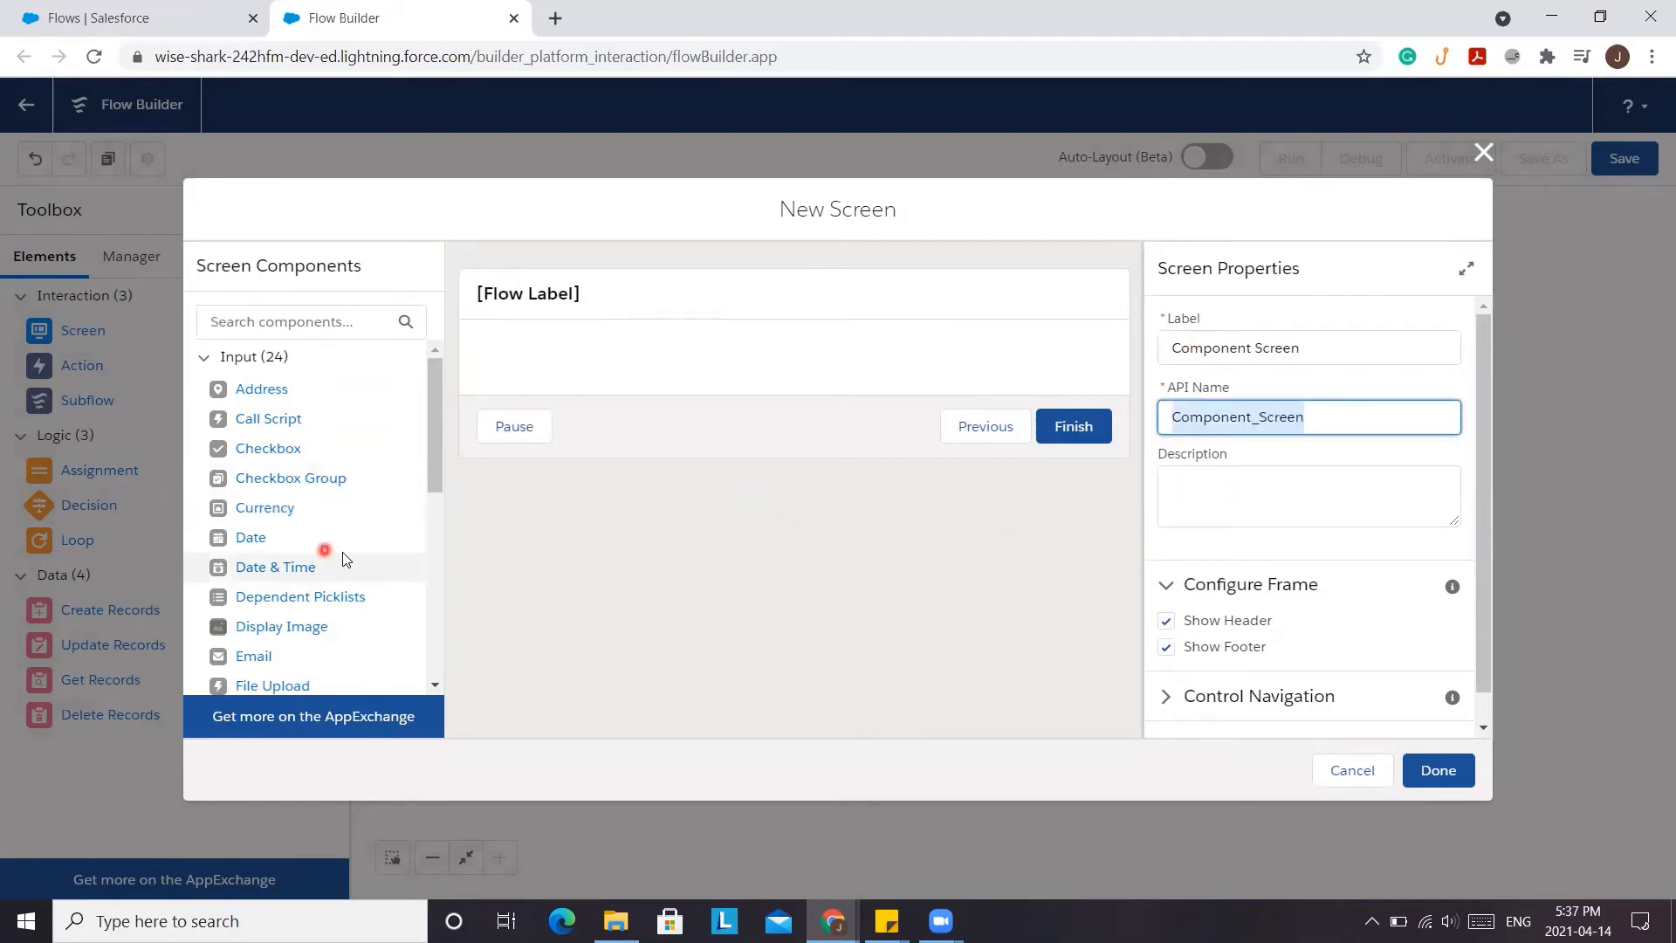
Add a File Upload component to the new screen with API name Upload_File.
scroll(349, 559, down, 2)
scroll(351, 560, down, 3)
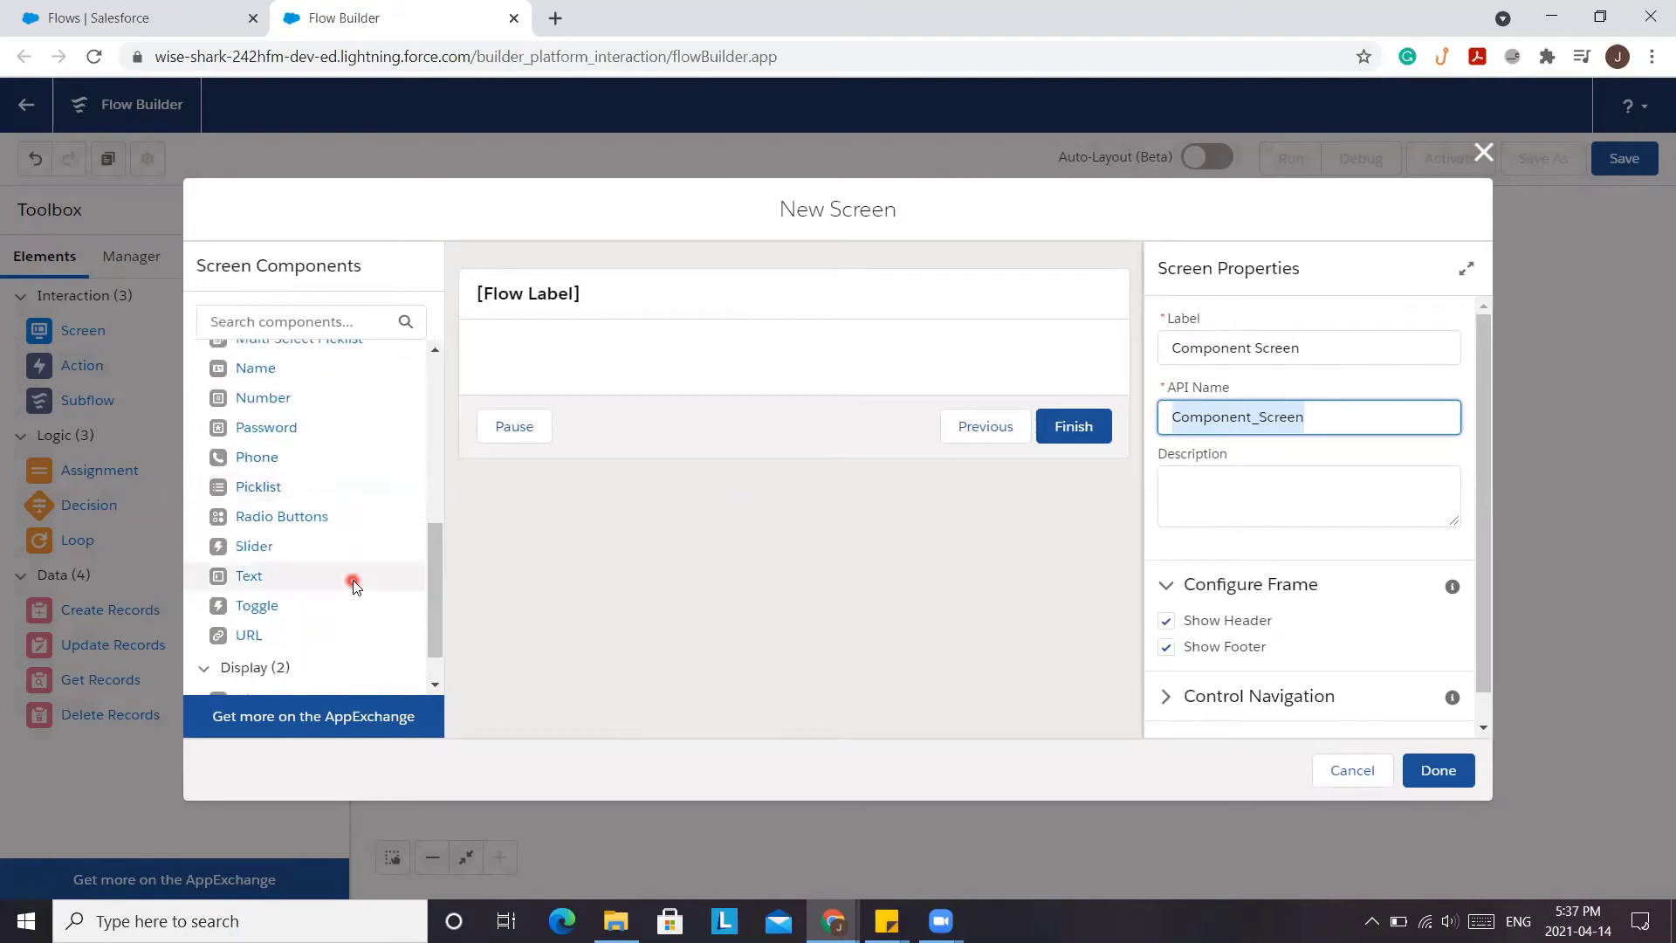
scroll(353, 583, down, 1)
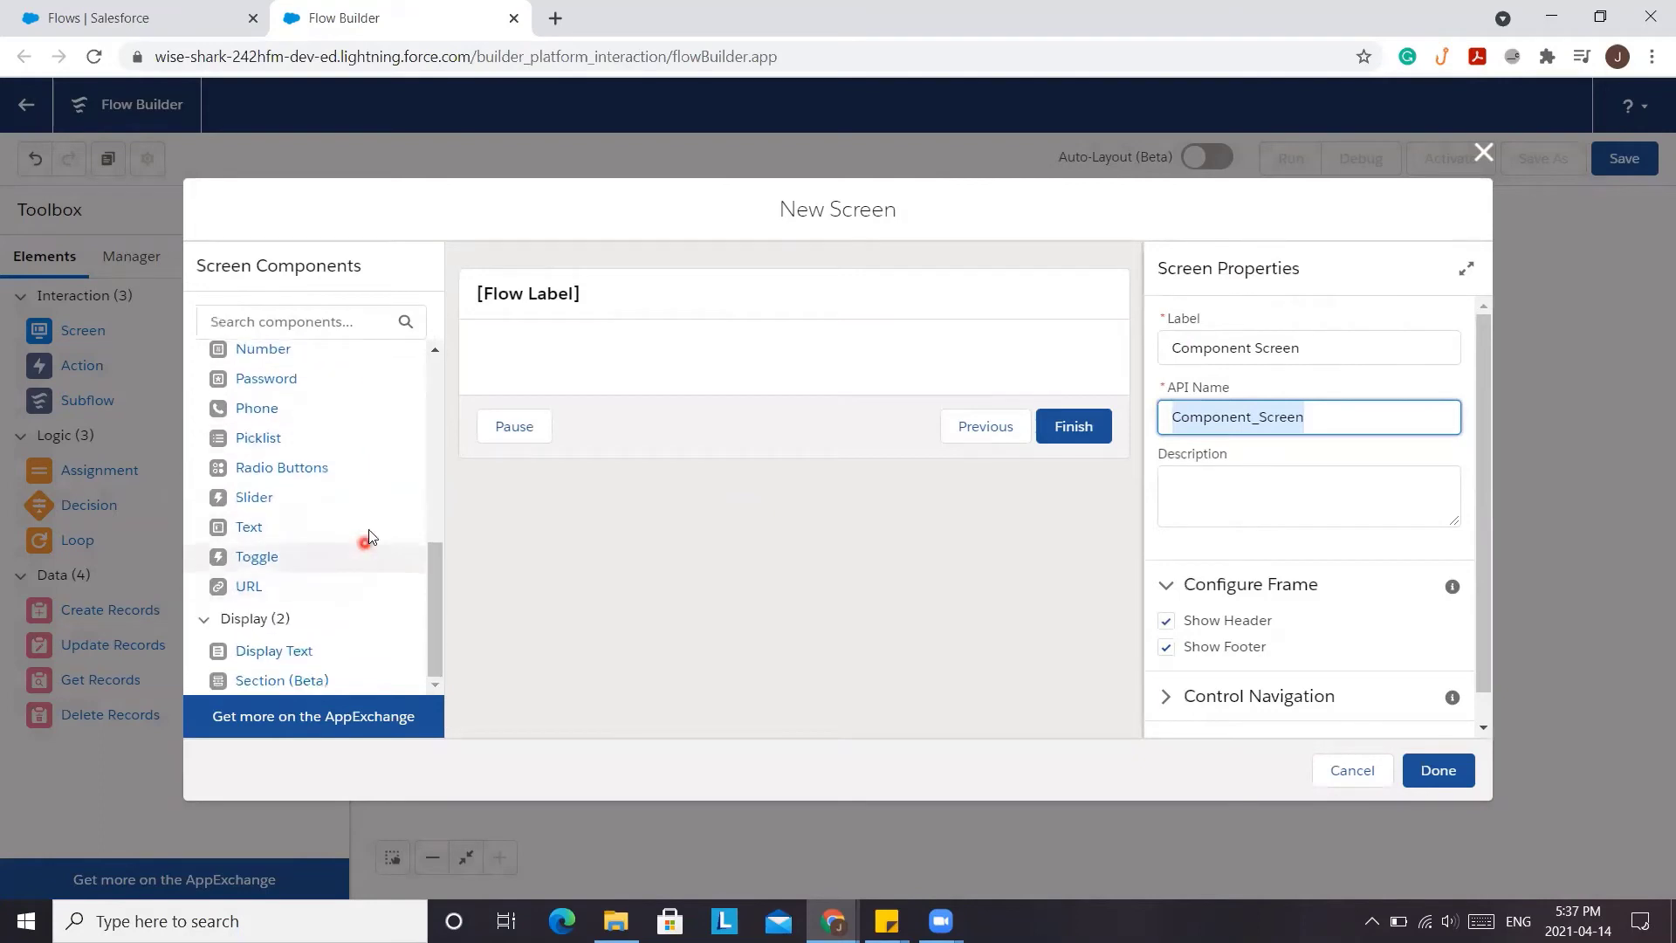
scroll(367, 521, up, 4)
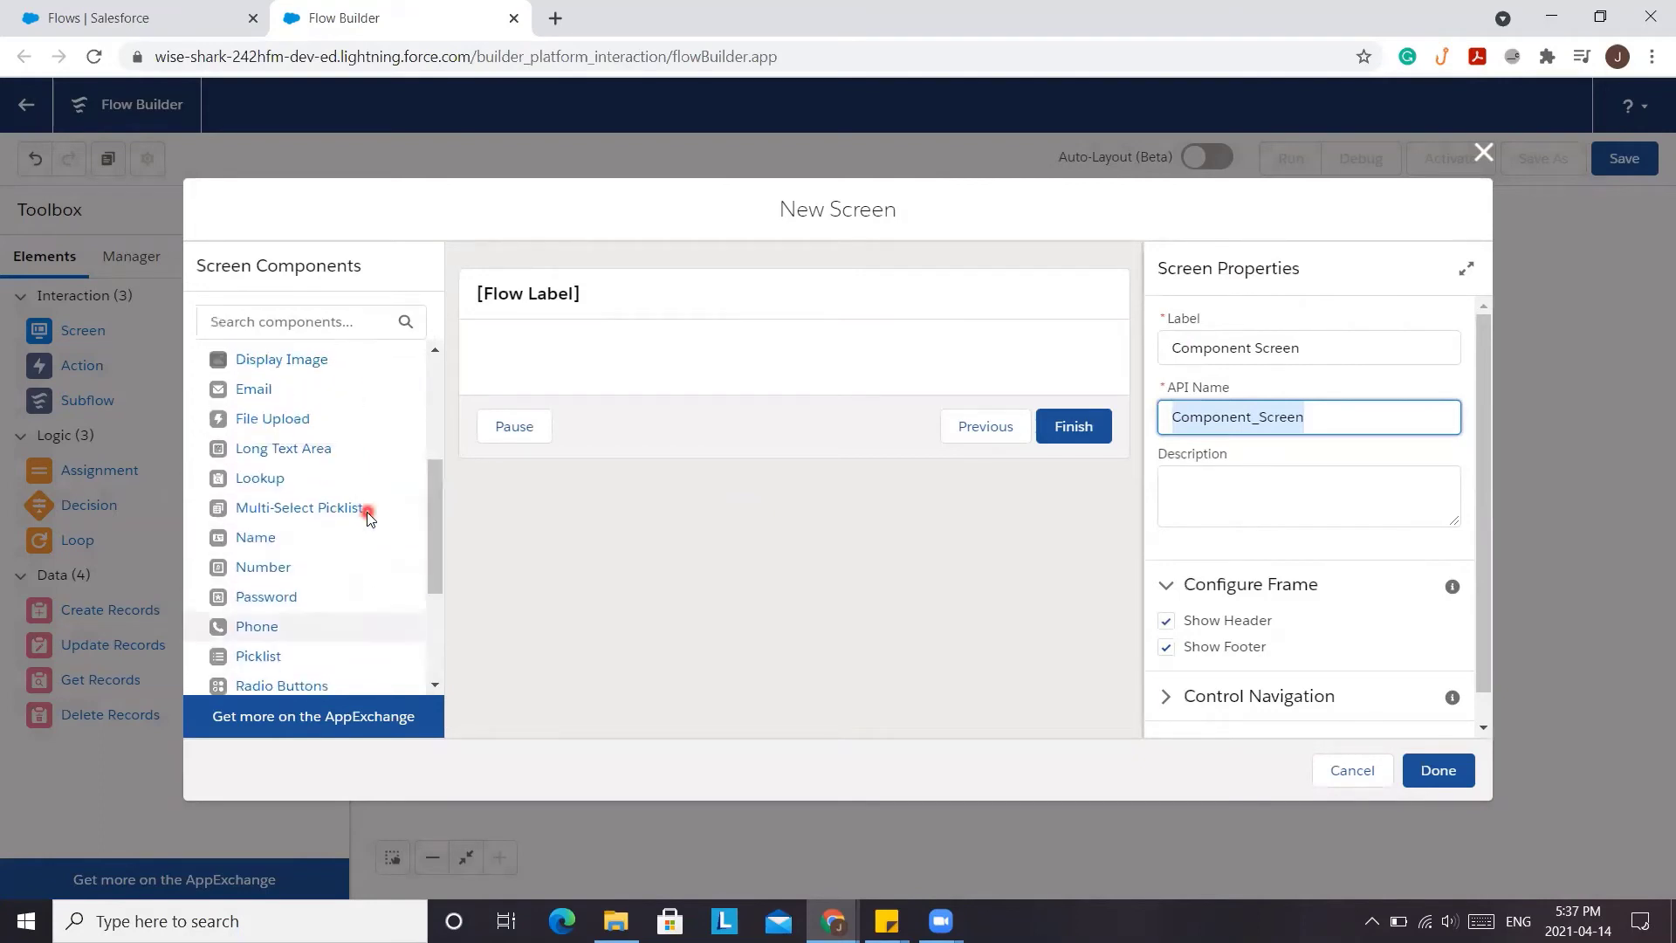
scroll(369, 514, up, 2)
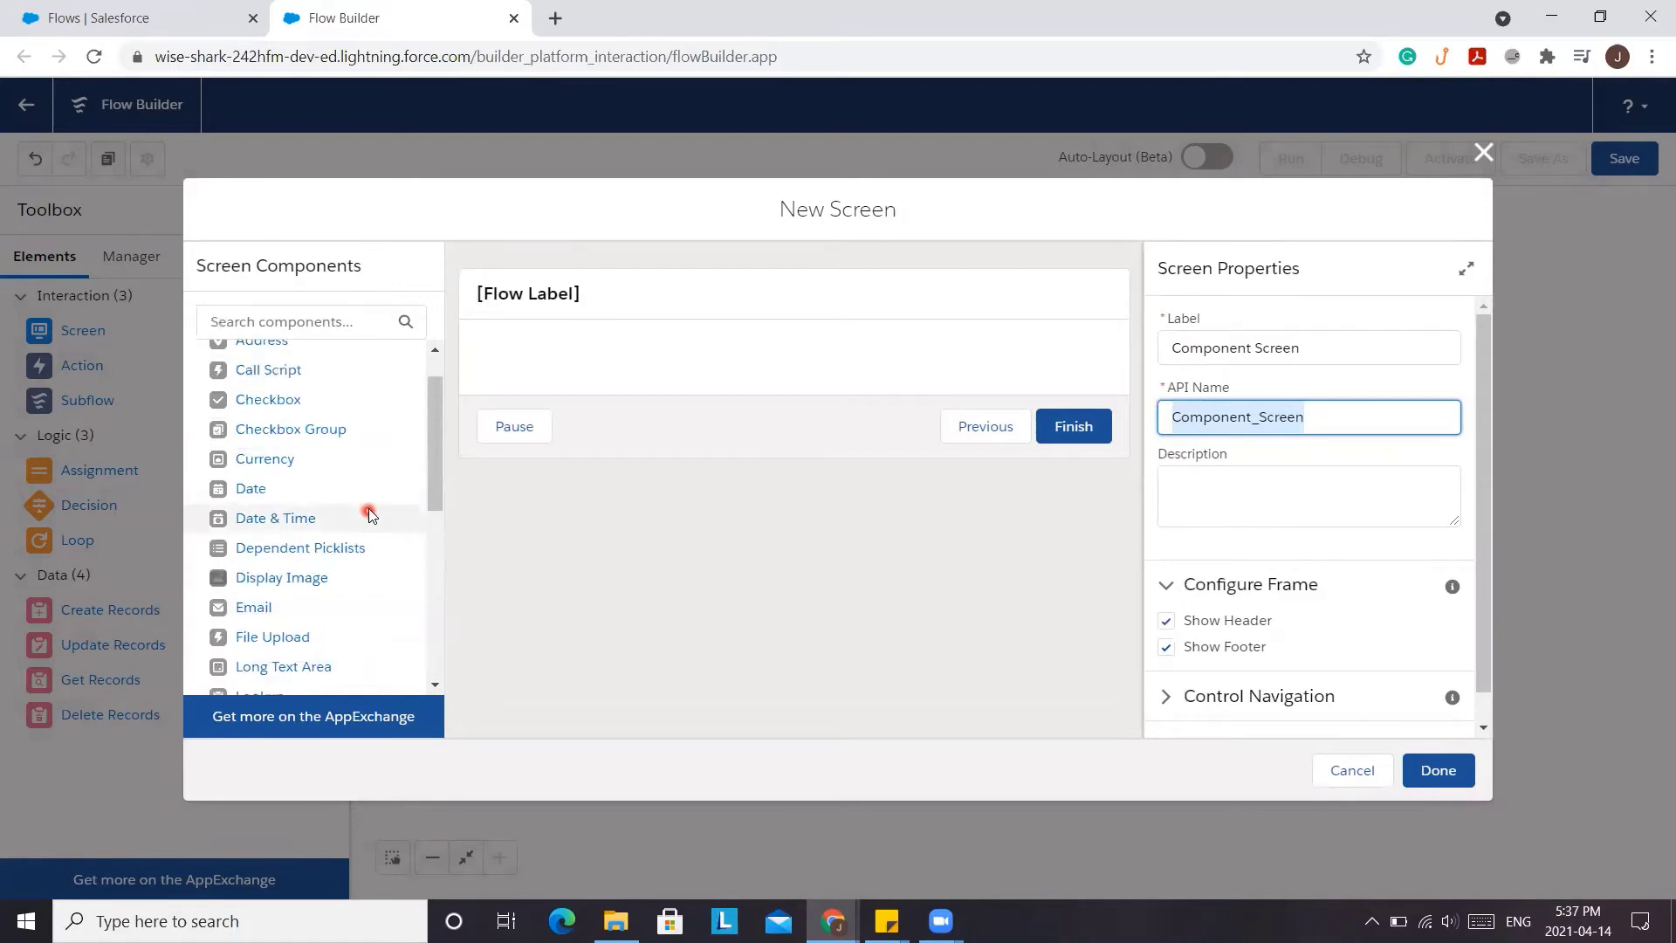
click(719, 359)
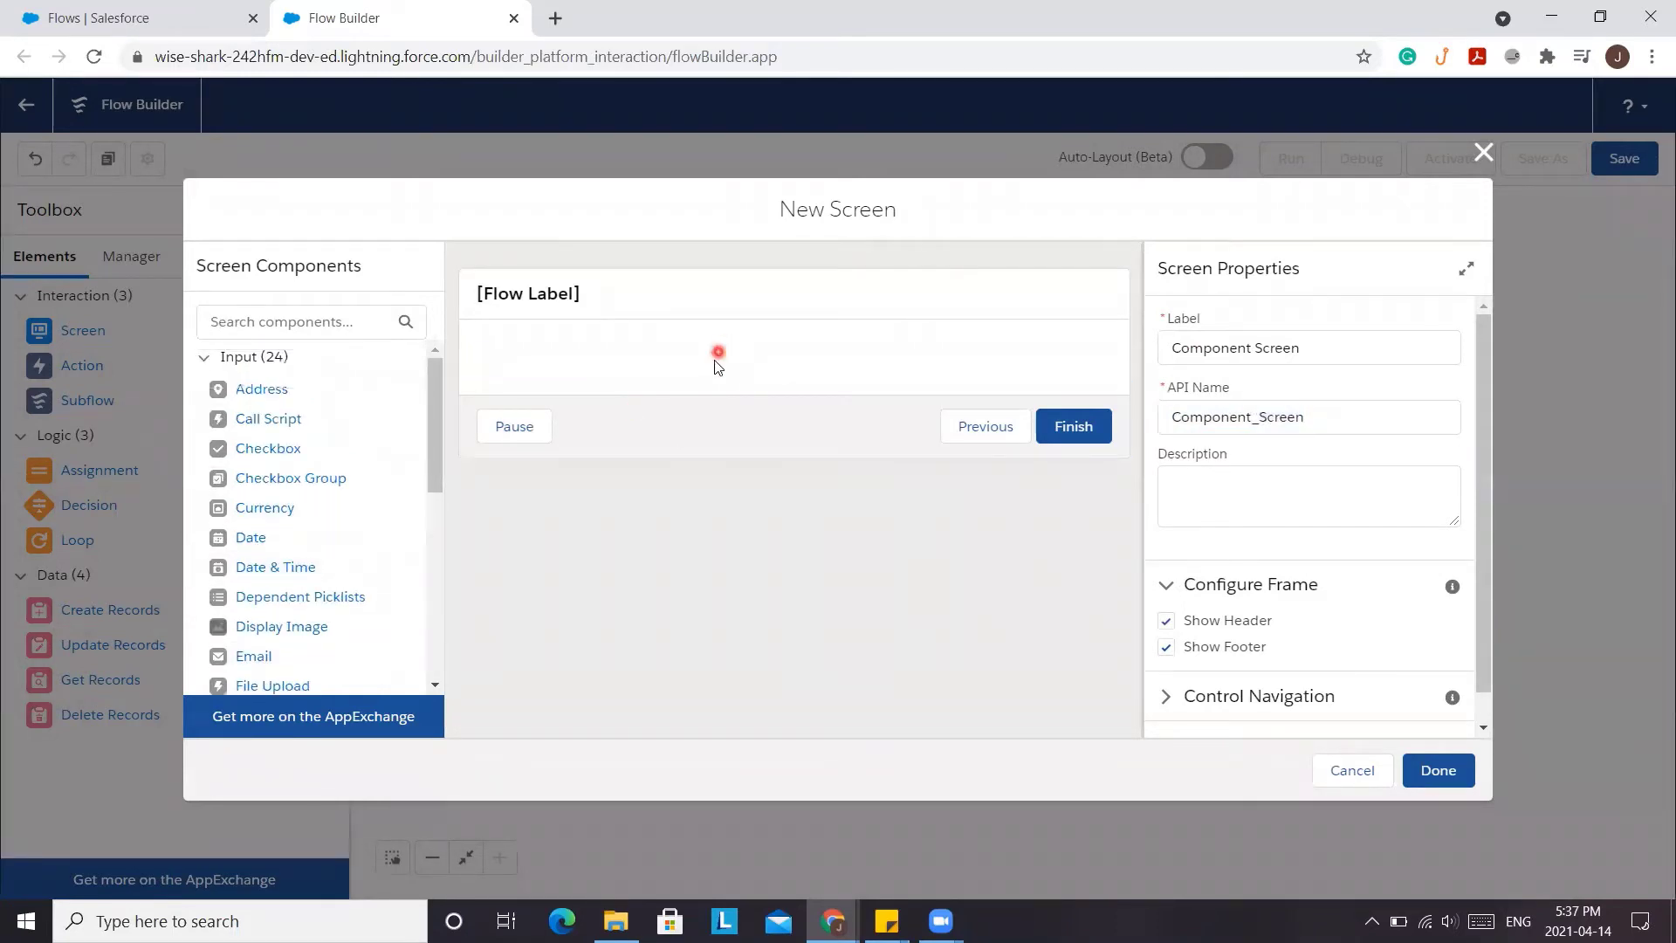
drag(435, 447, 440, 494)
drag(273, 591, 645, 388)
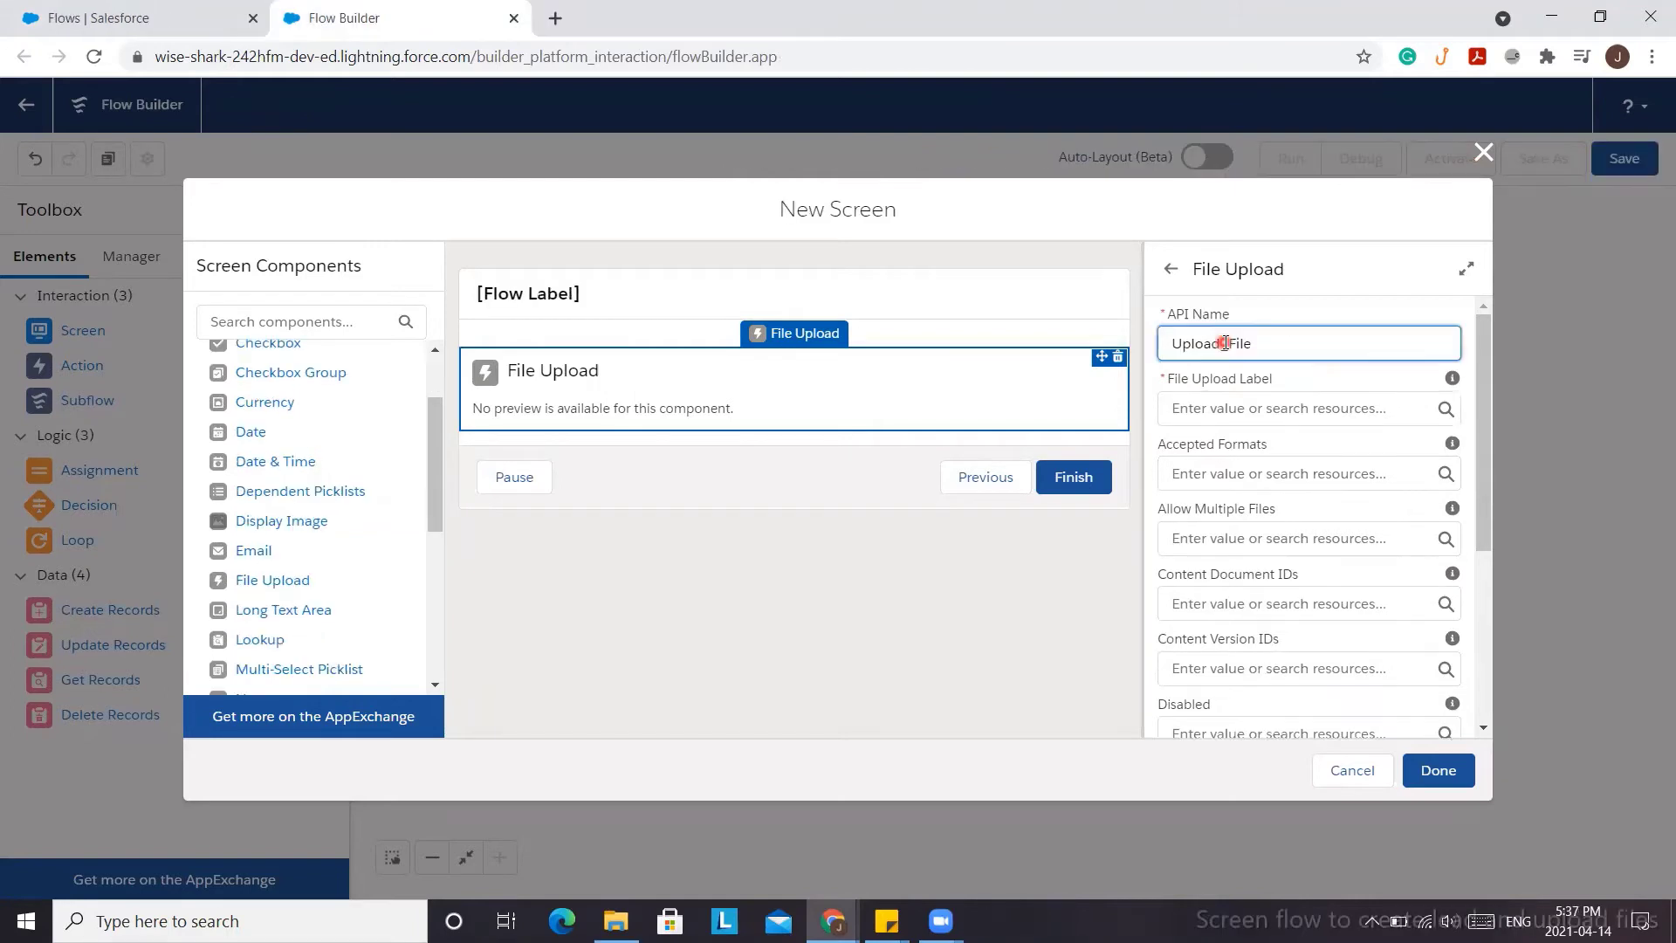
Label the file upload "Upload Related Files" and allow multiple files using $GlobalConstant.True.
click(1230, 410)
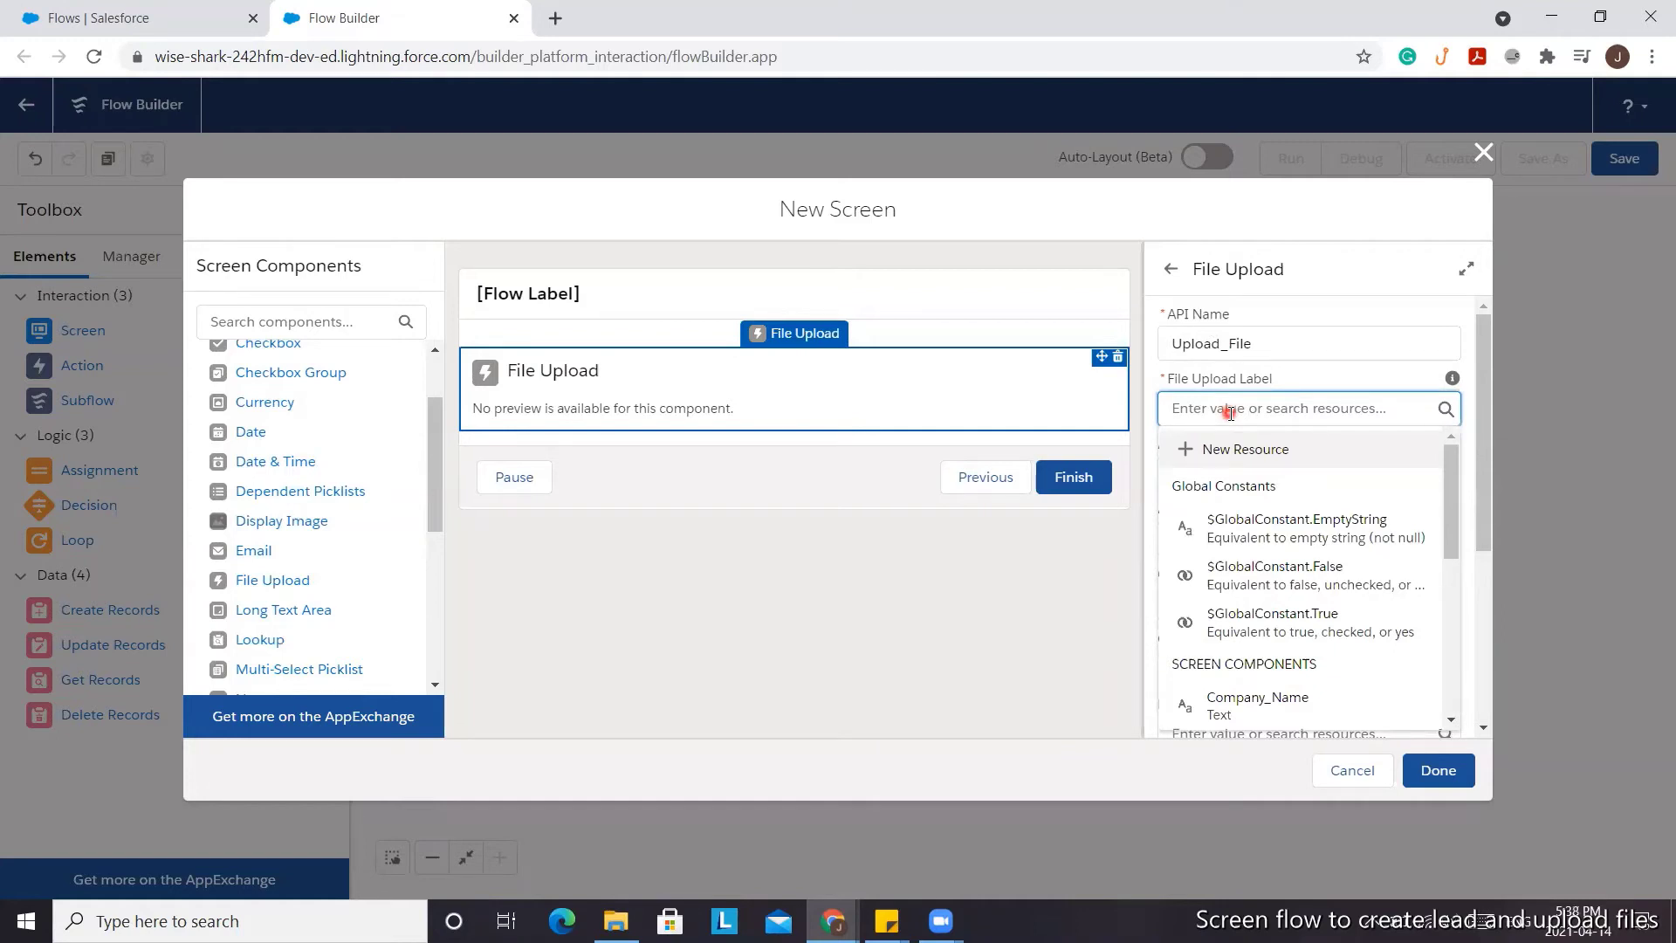
text(Upload Related Files)
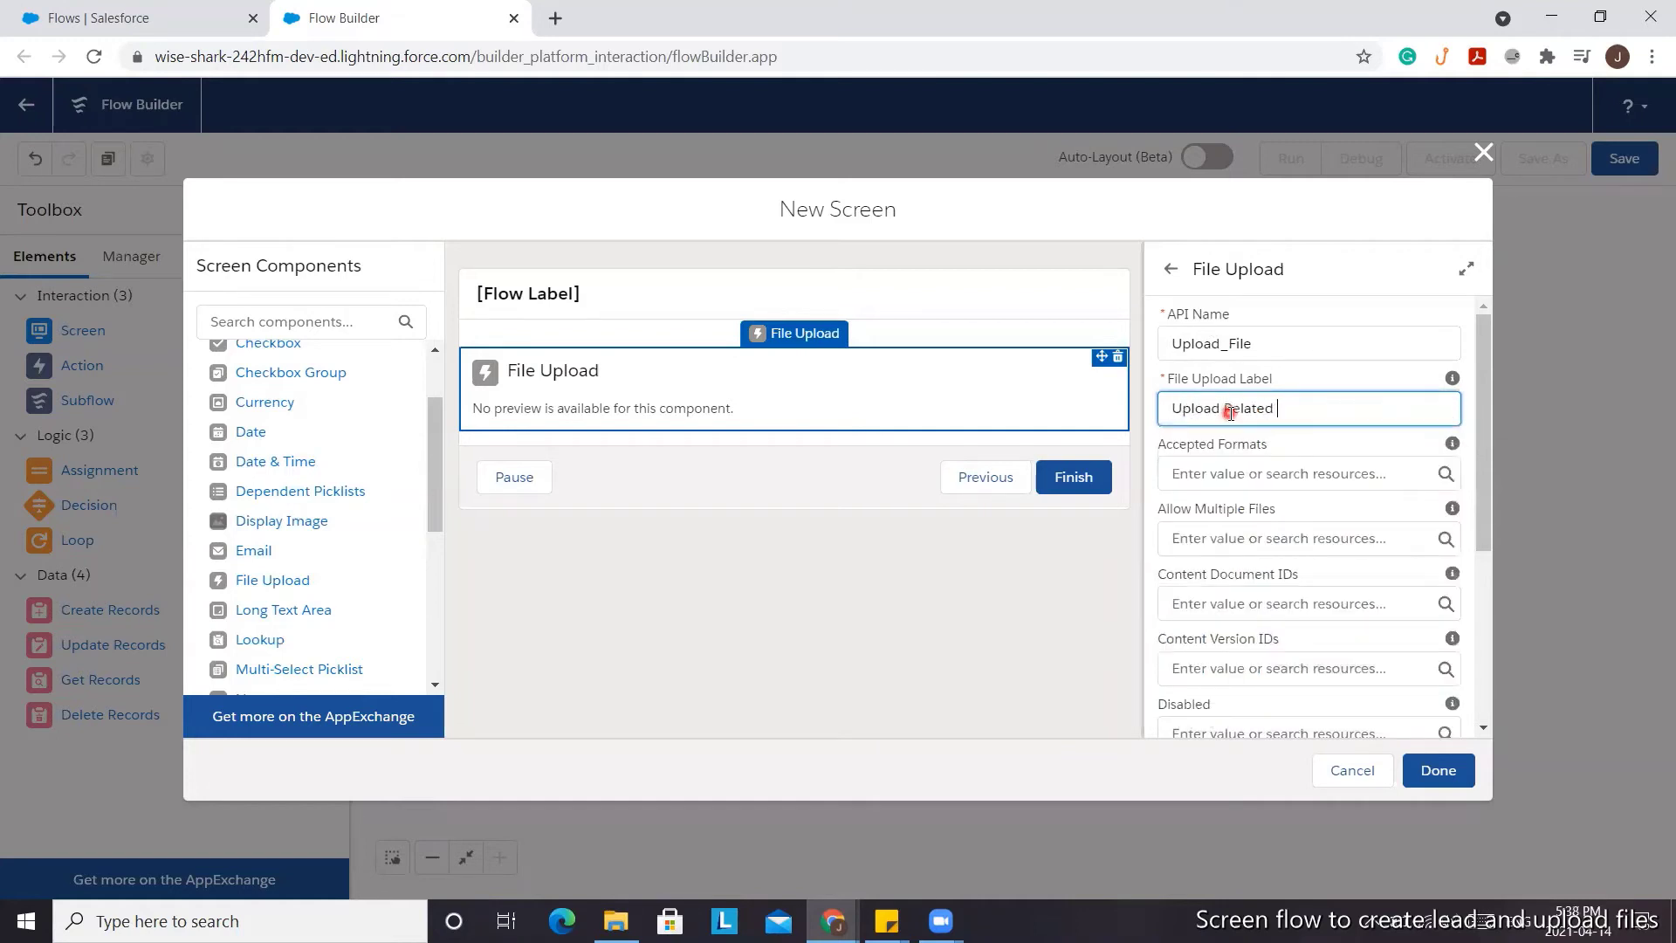
click(1257, 538)
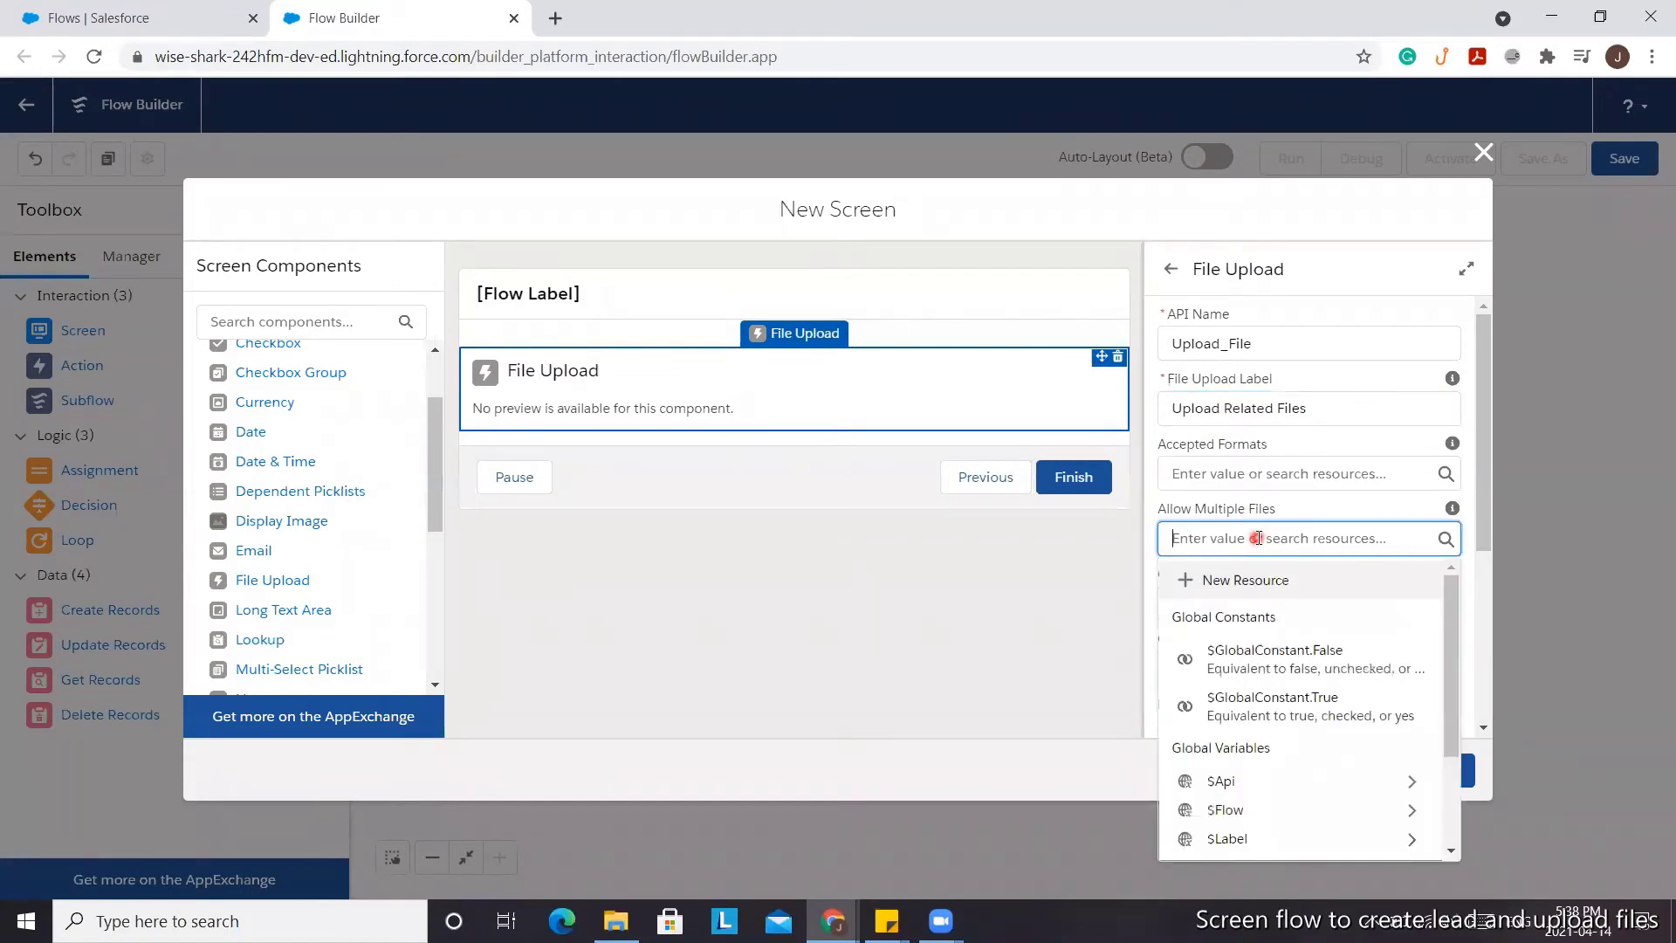
click(1318, 706)
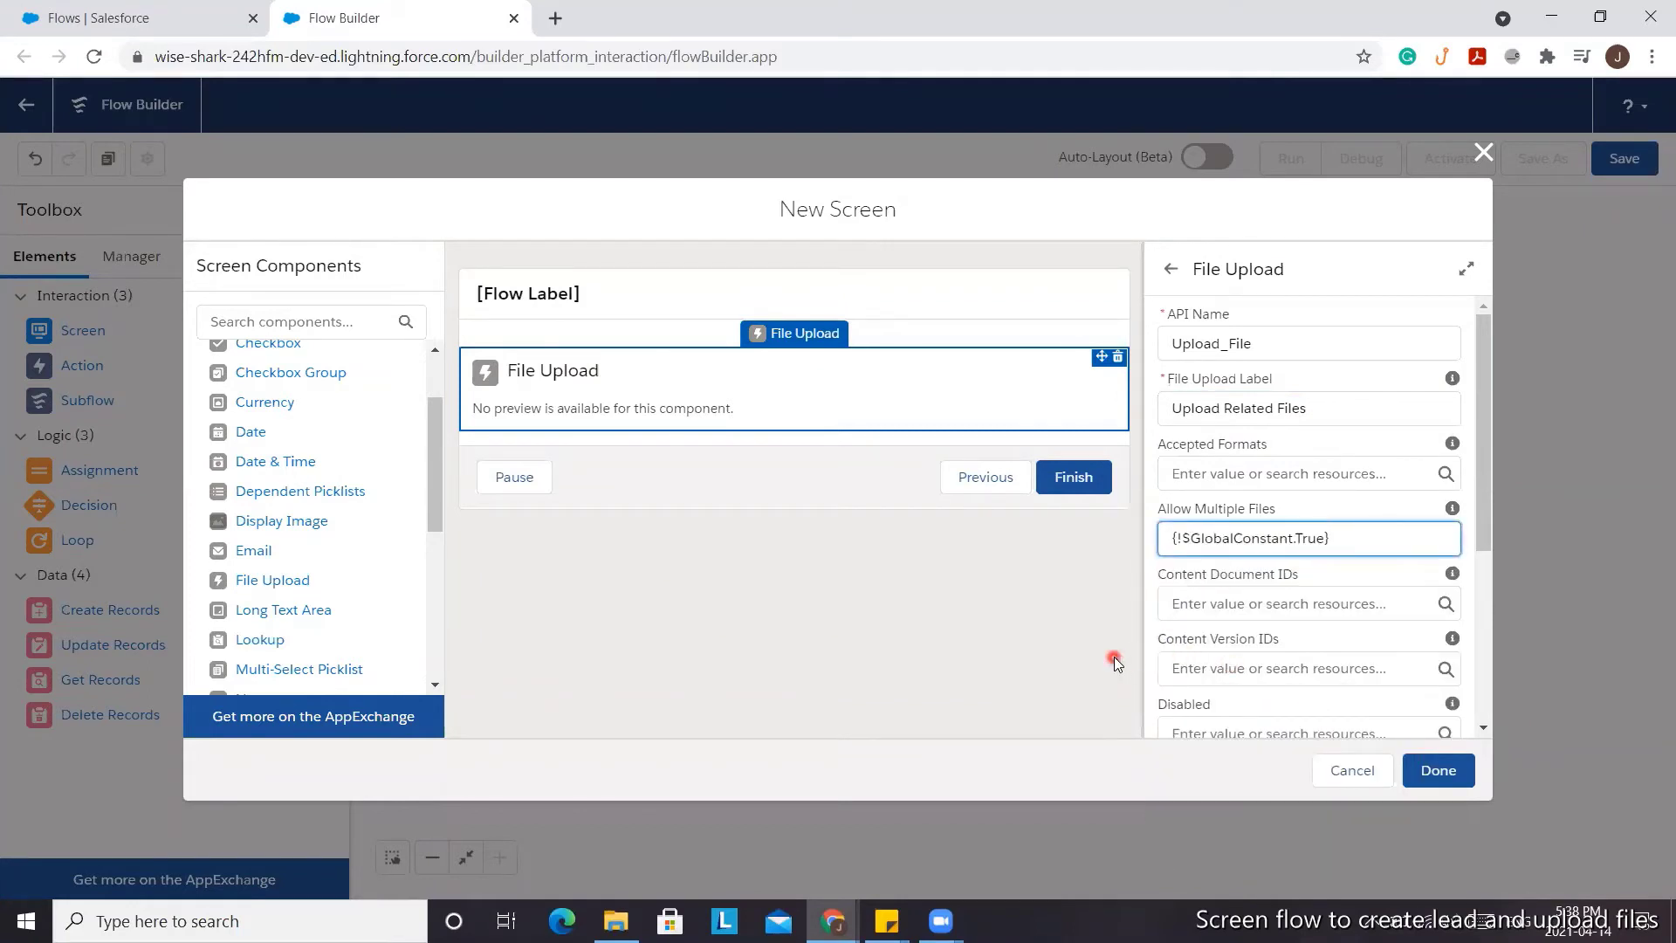
Set the file upload's Related Record ID to LeadId from Create_Lead and finish the screen.
scroll(1298, 640, down, 4)
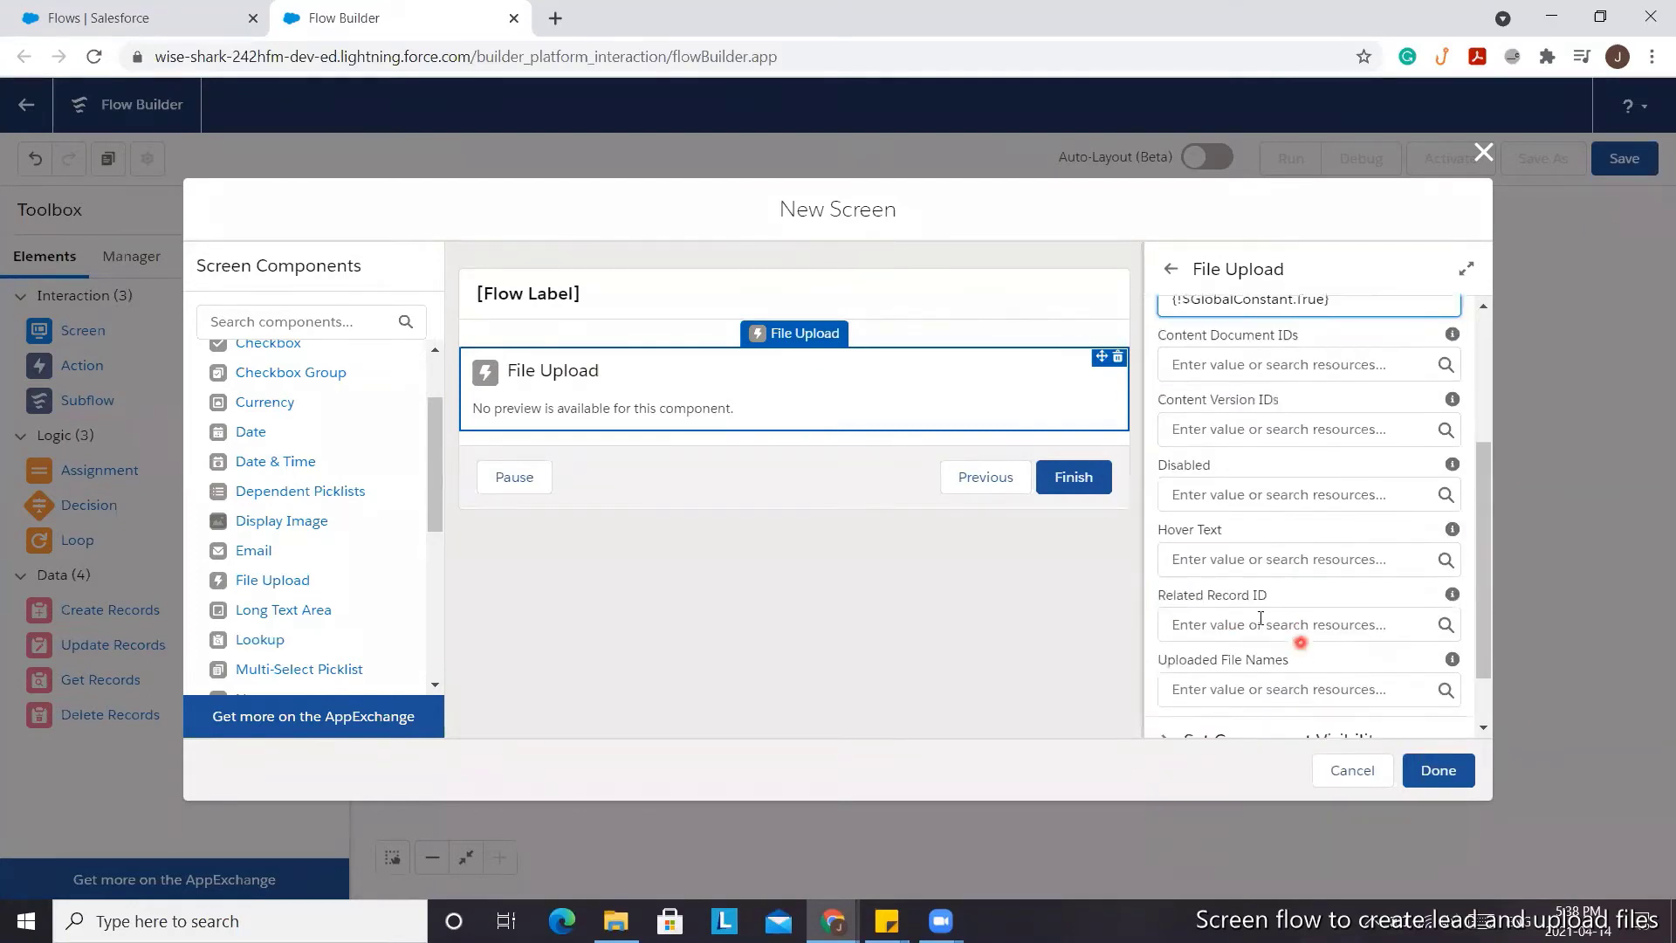
click(1230, 548)
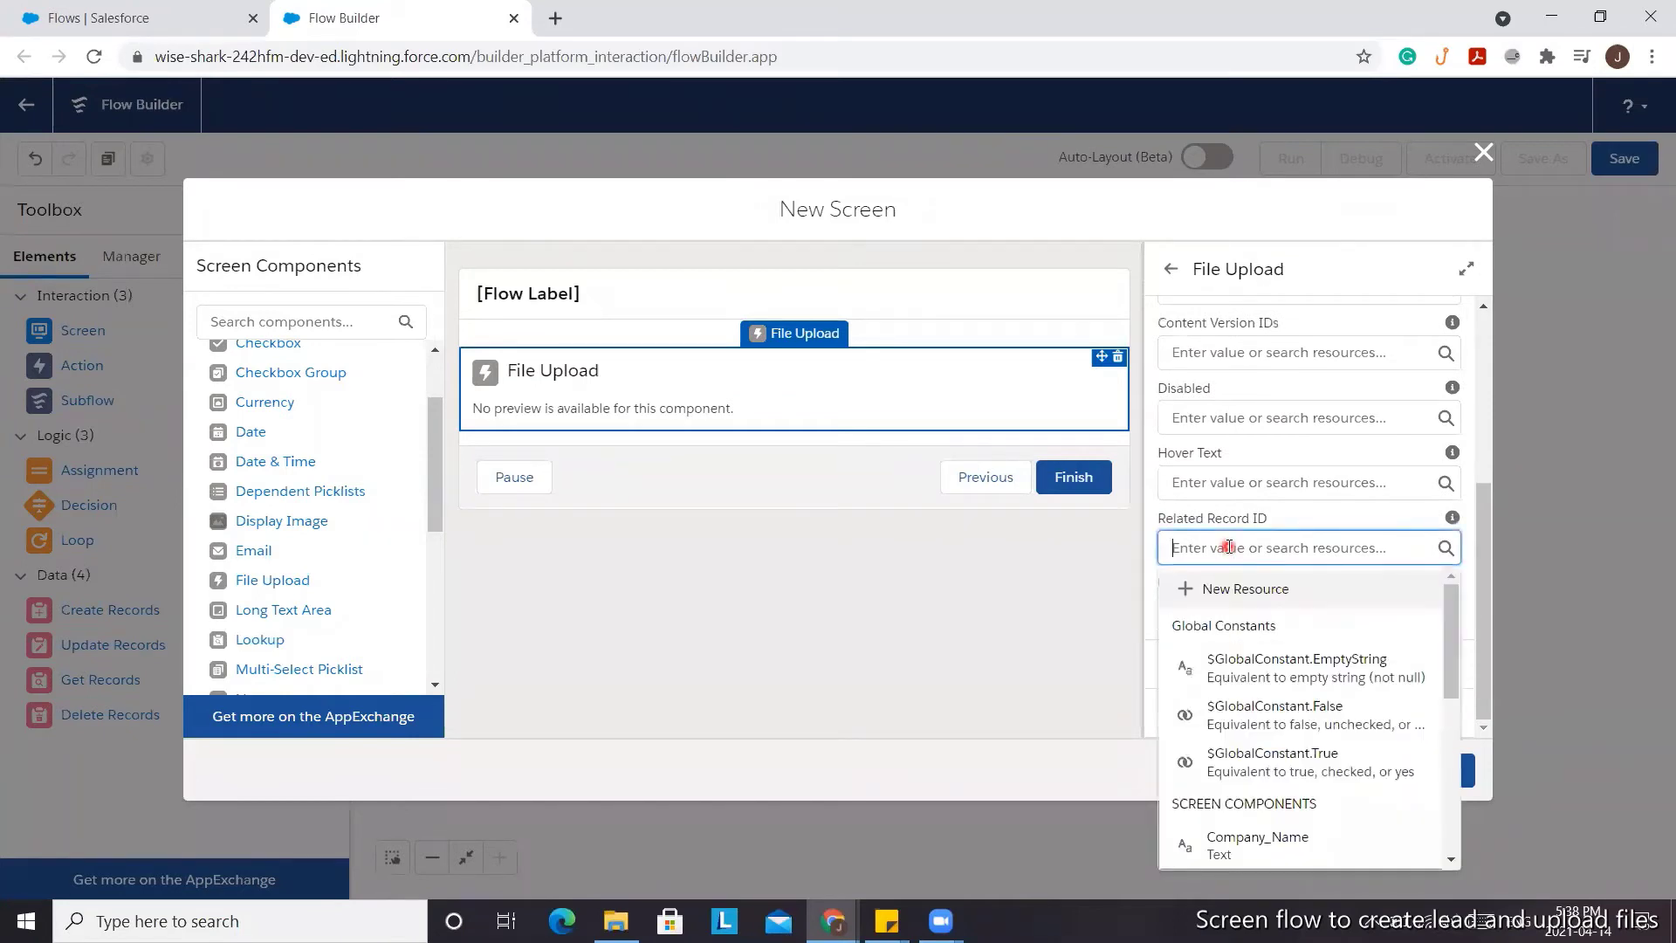
text(Lead)
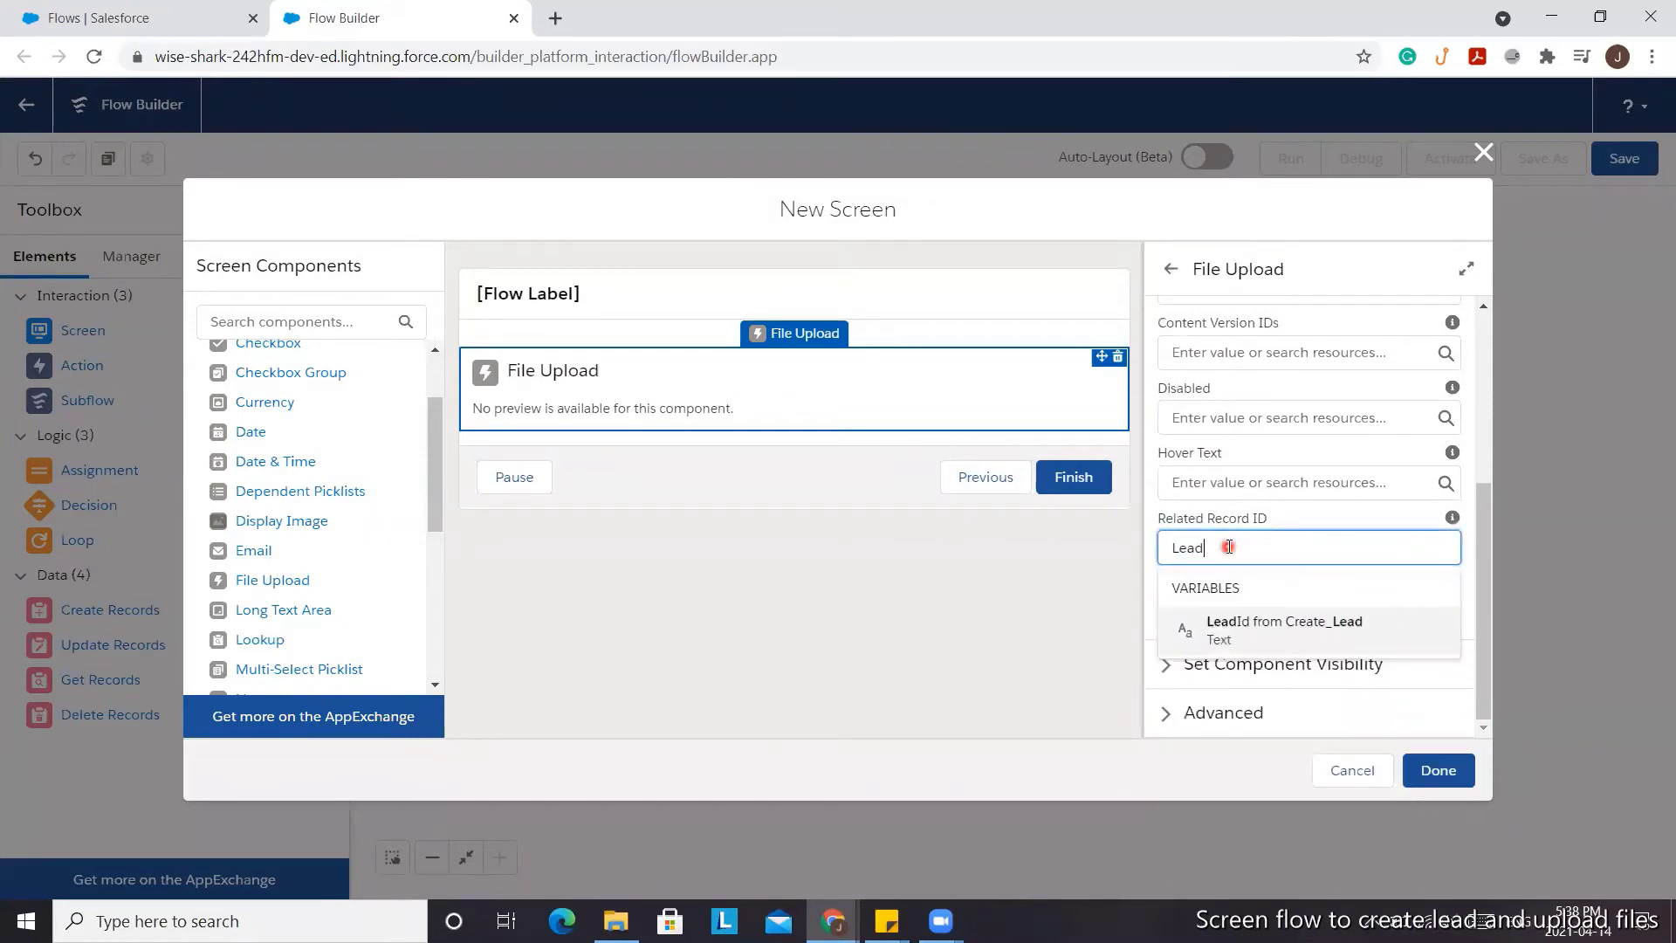
click(1274, 625)
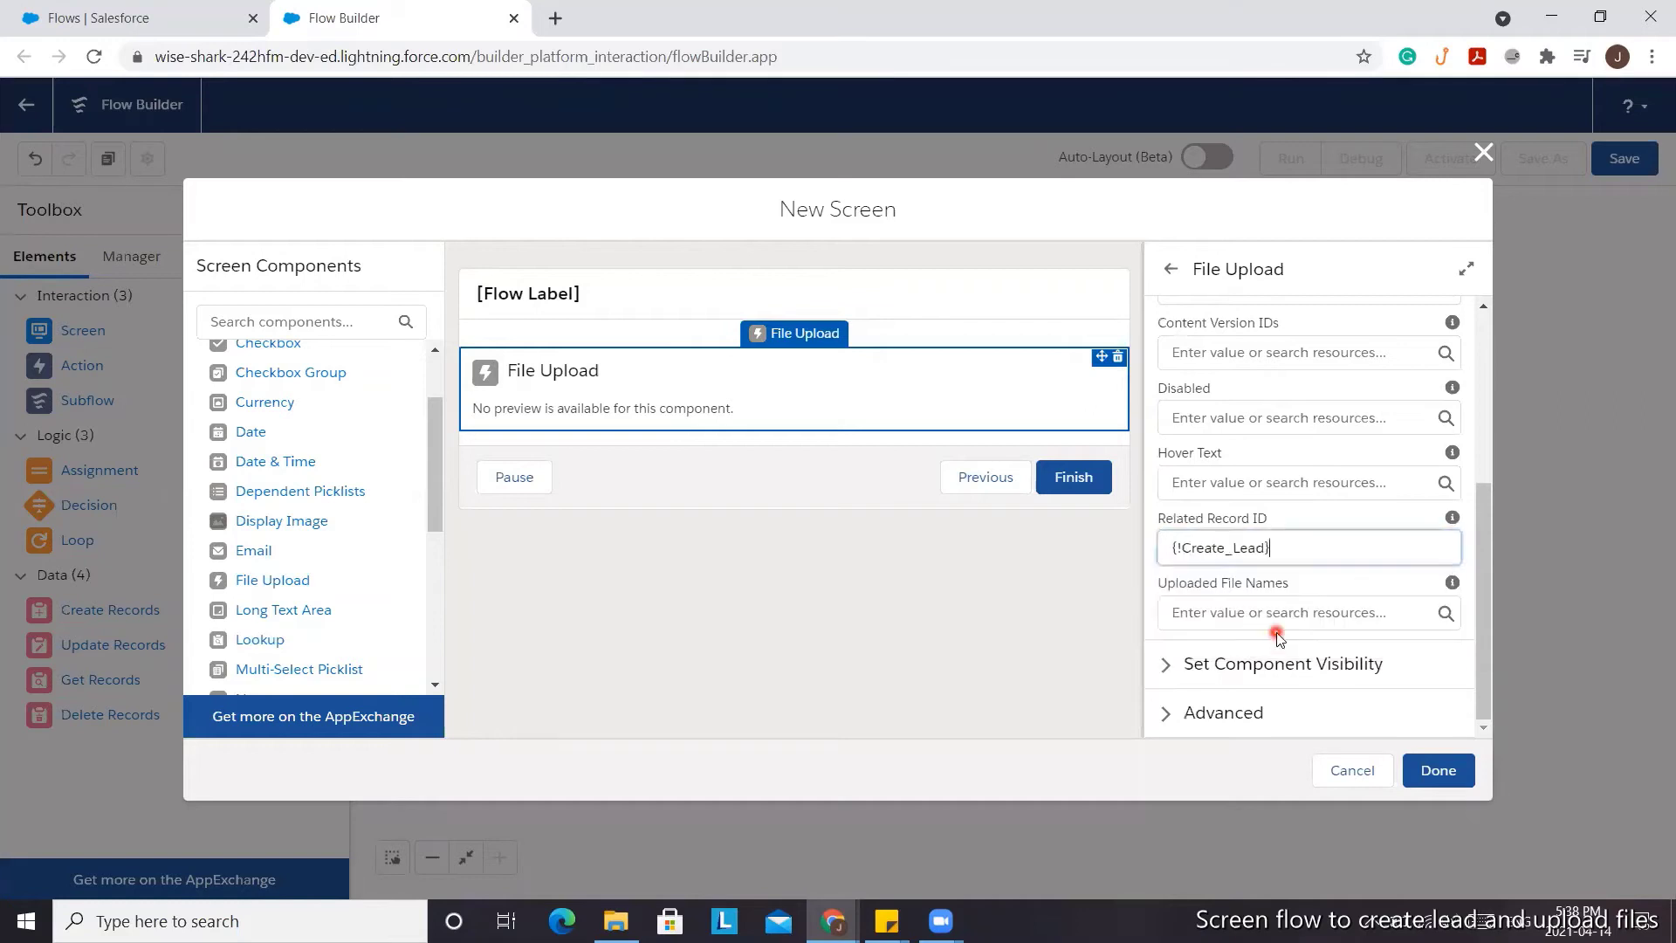
click(1087, 587)
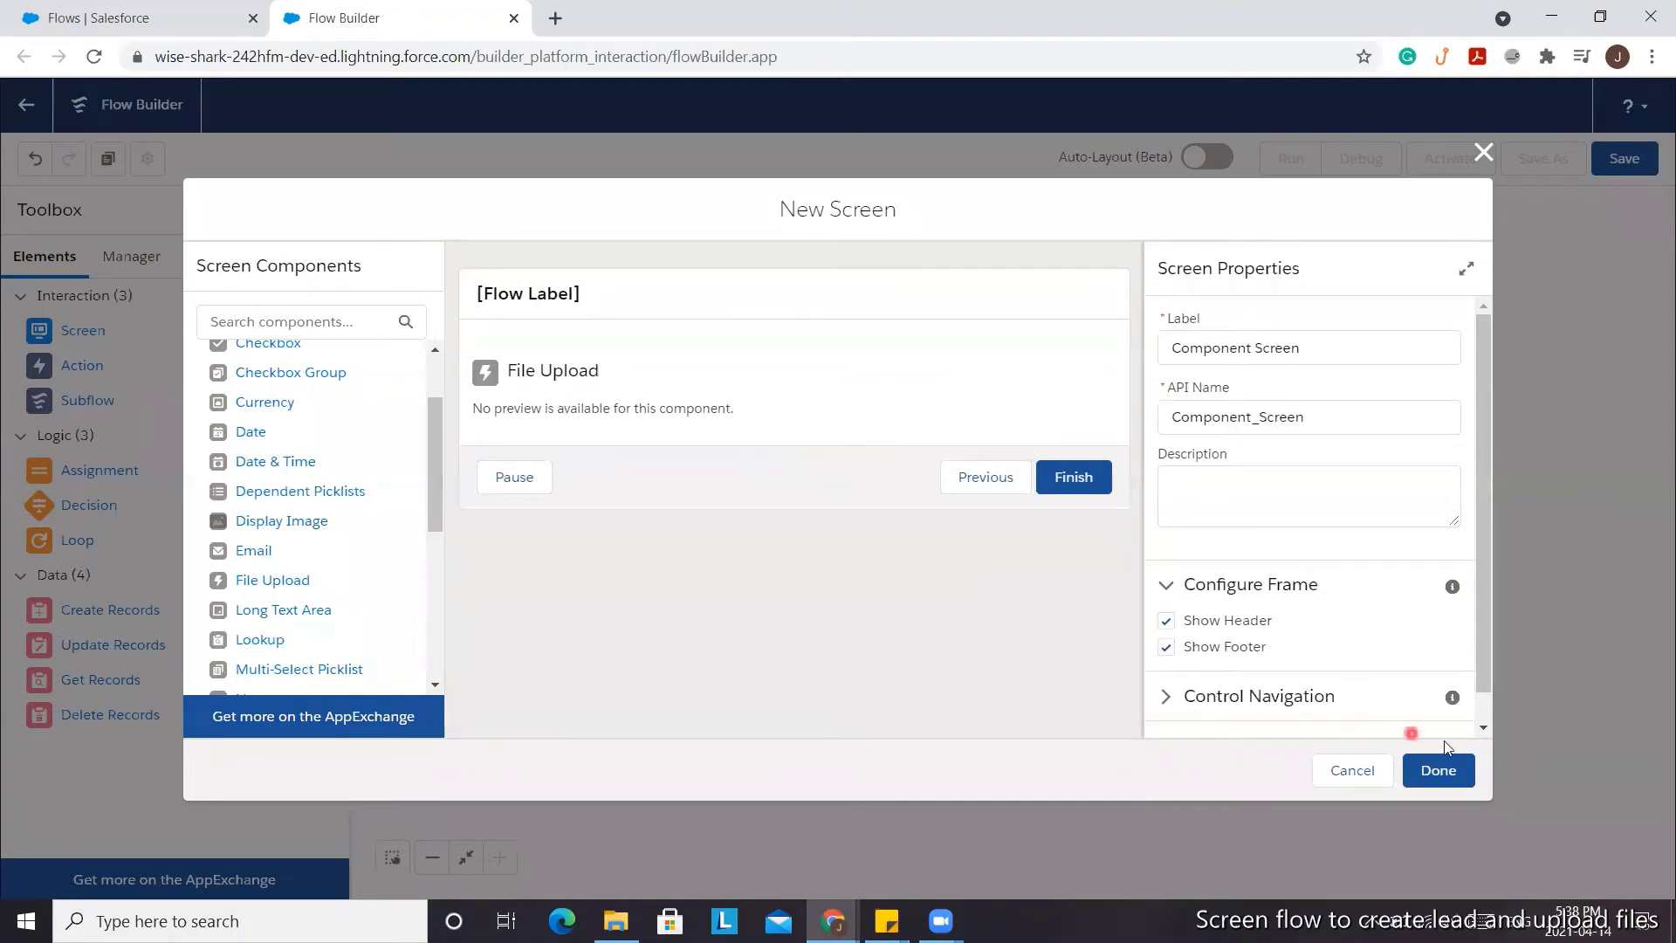
click(1440, 772)
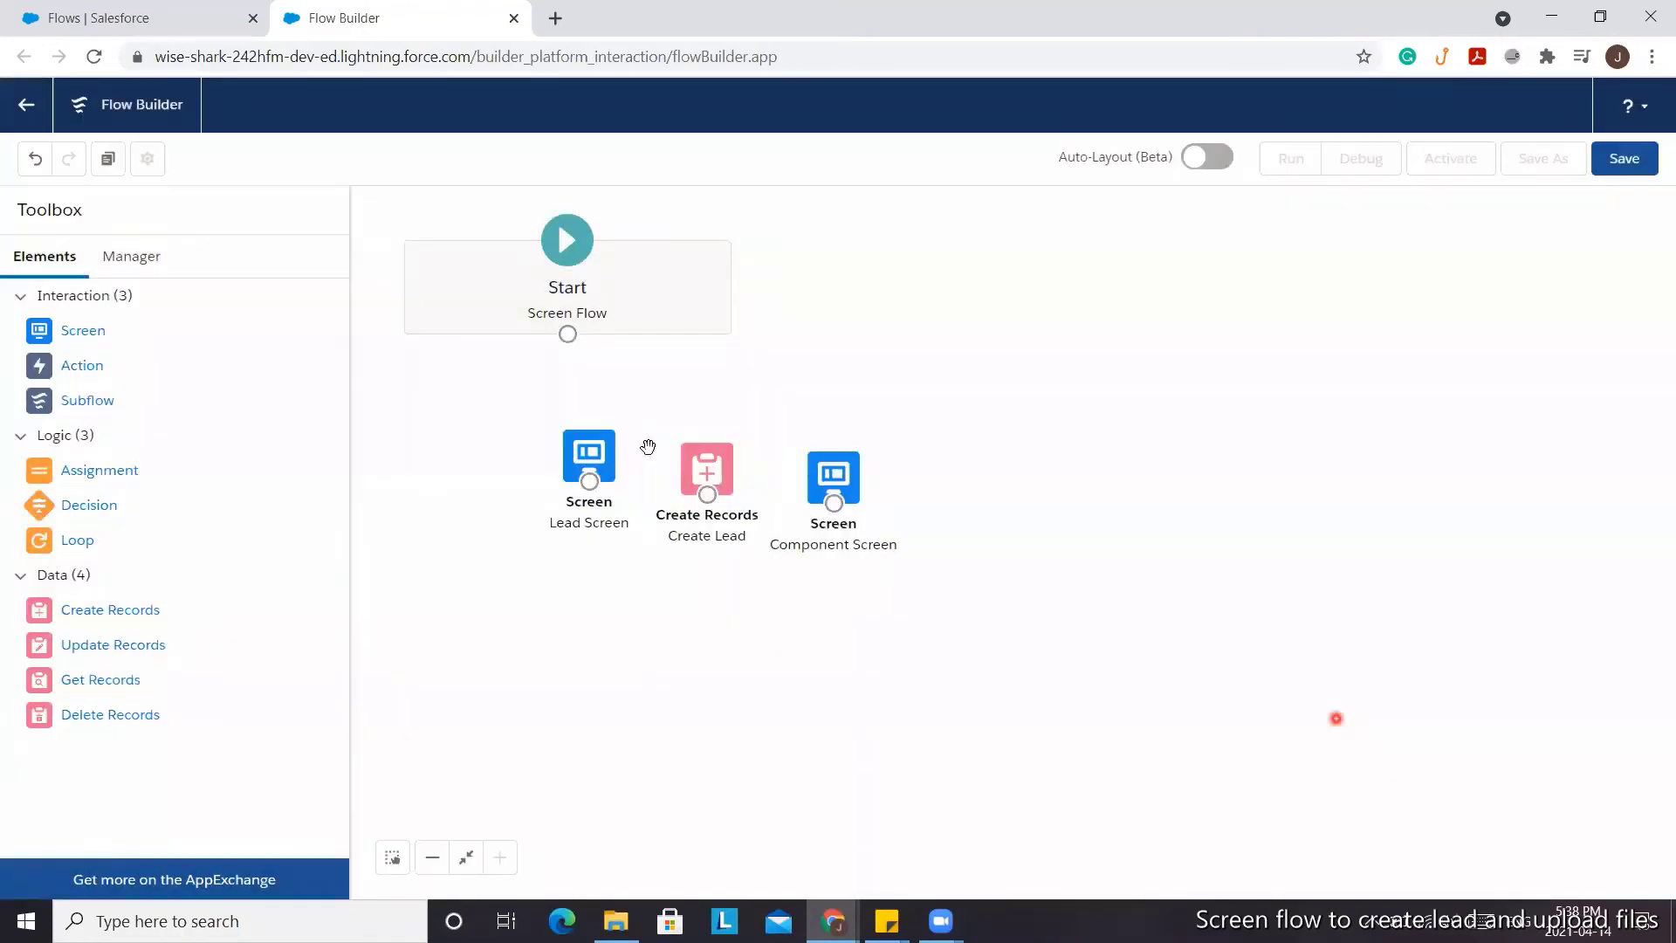
Connect Start, Lead Screen, Create Lead and Component Screen in that order and save the flow as "New Lead".
drag(568, 334, 833, 477)
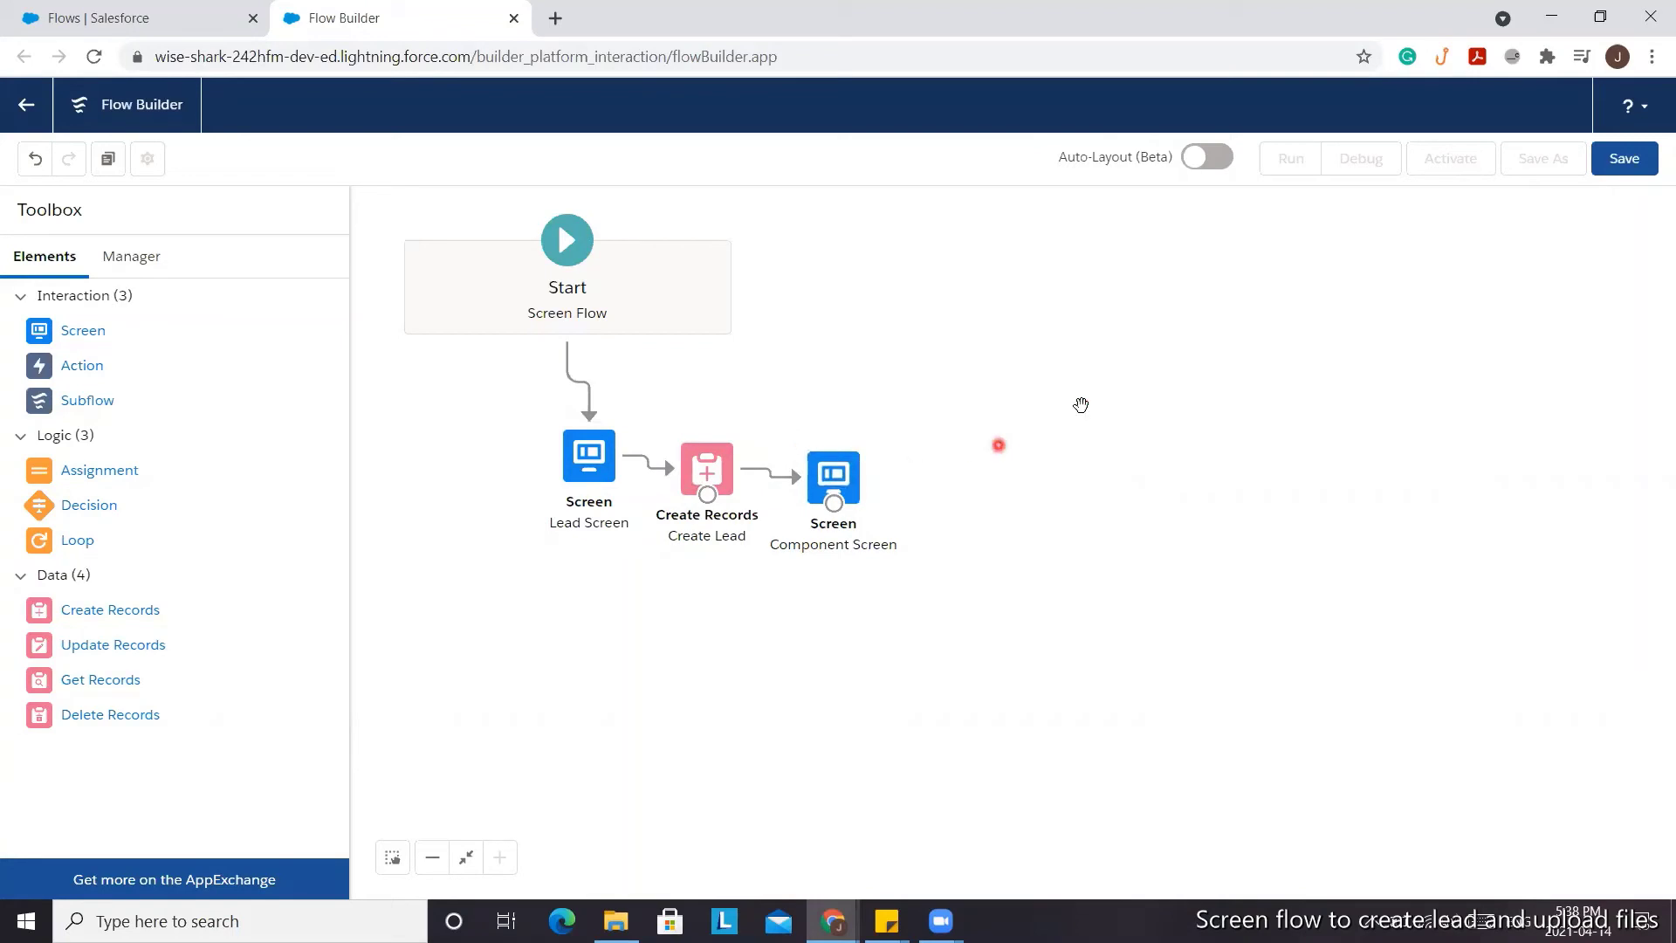
click(1623, 162)
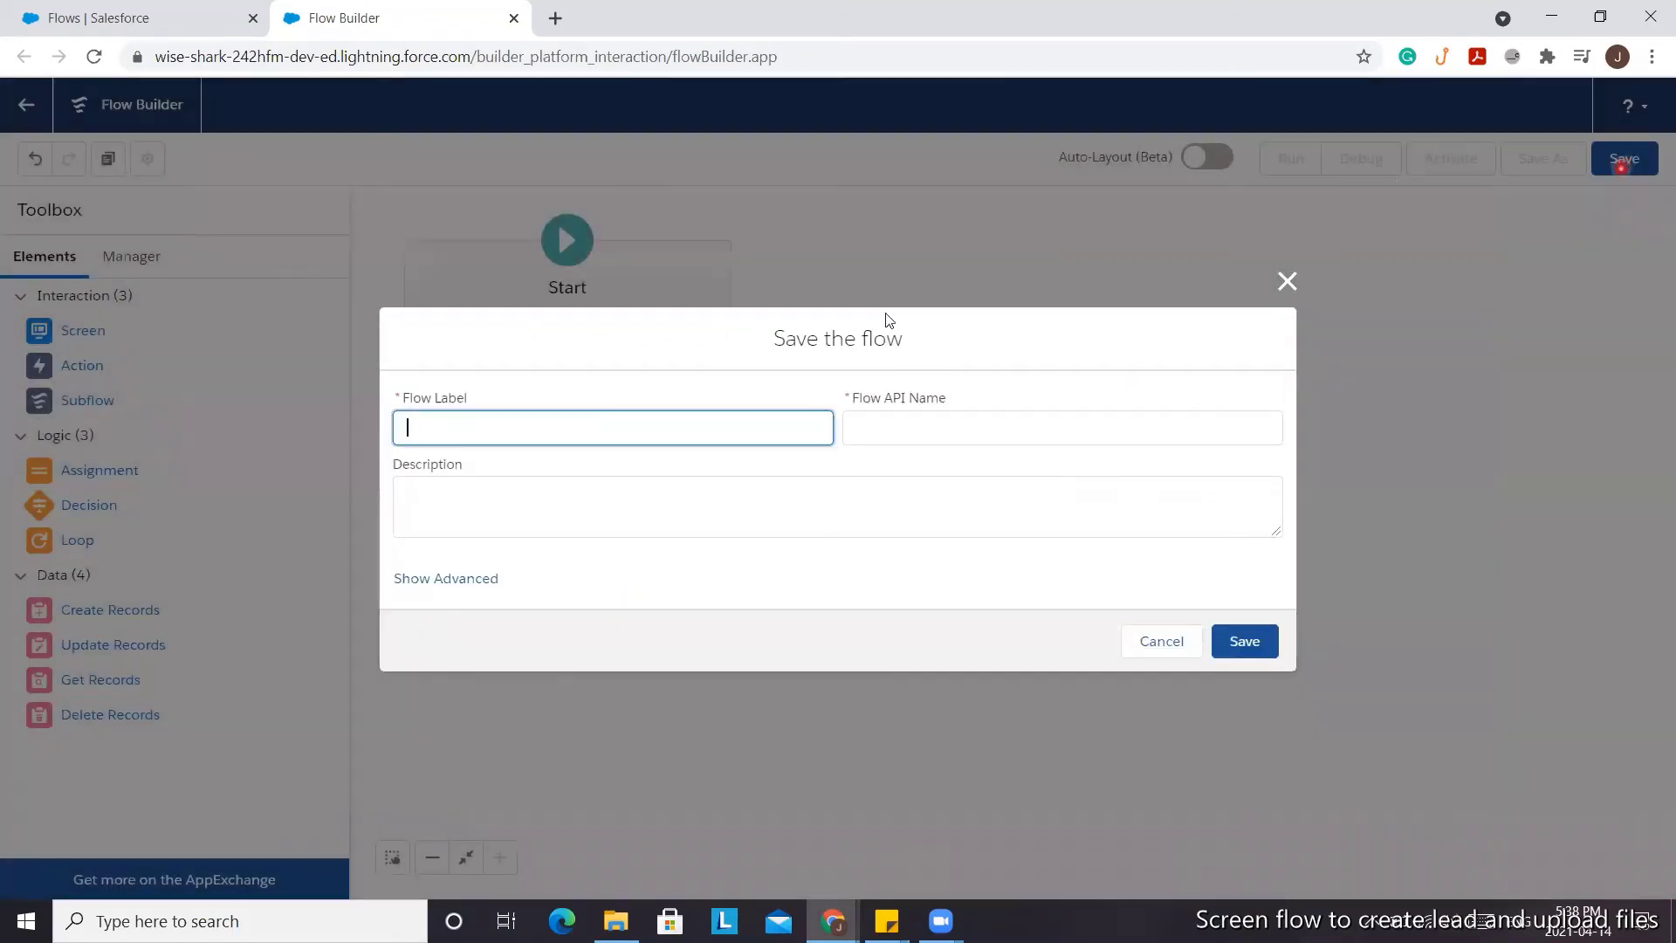
click(723, 434)
text(New Lead)
key(Tab)
click(1264, 646)
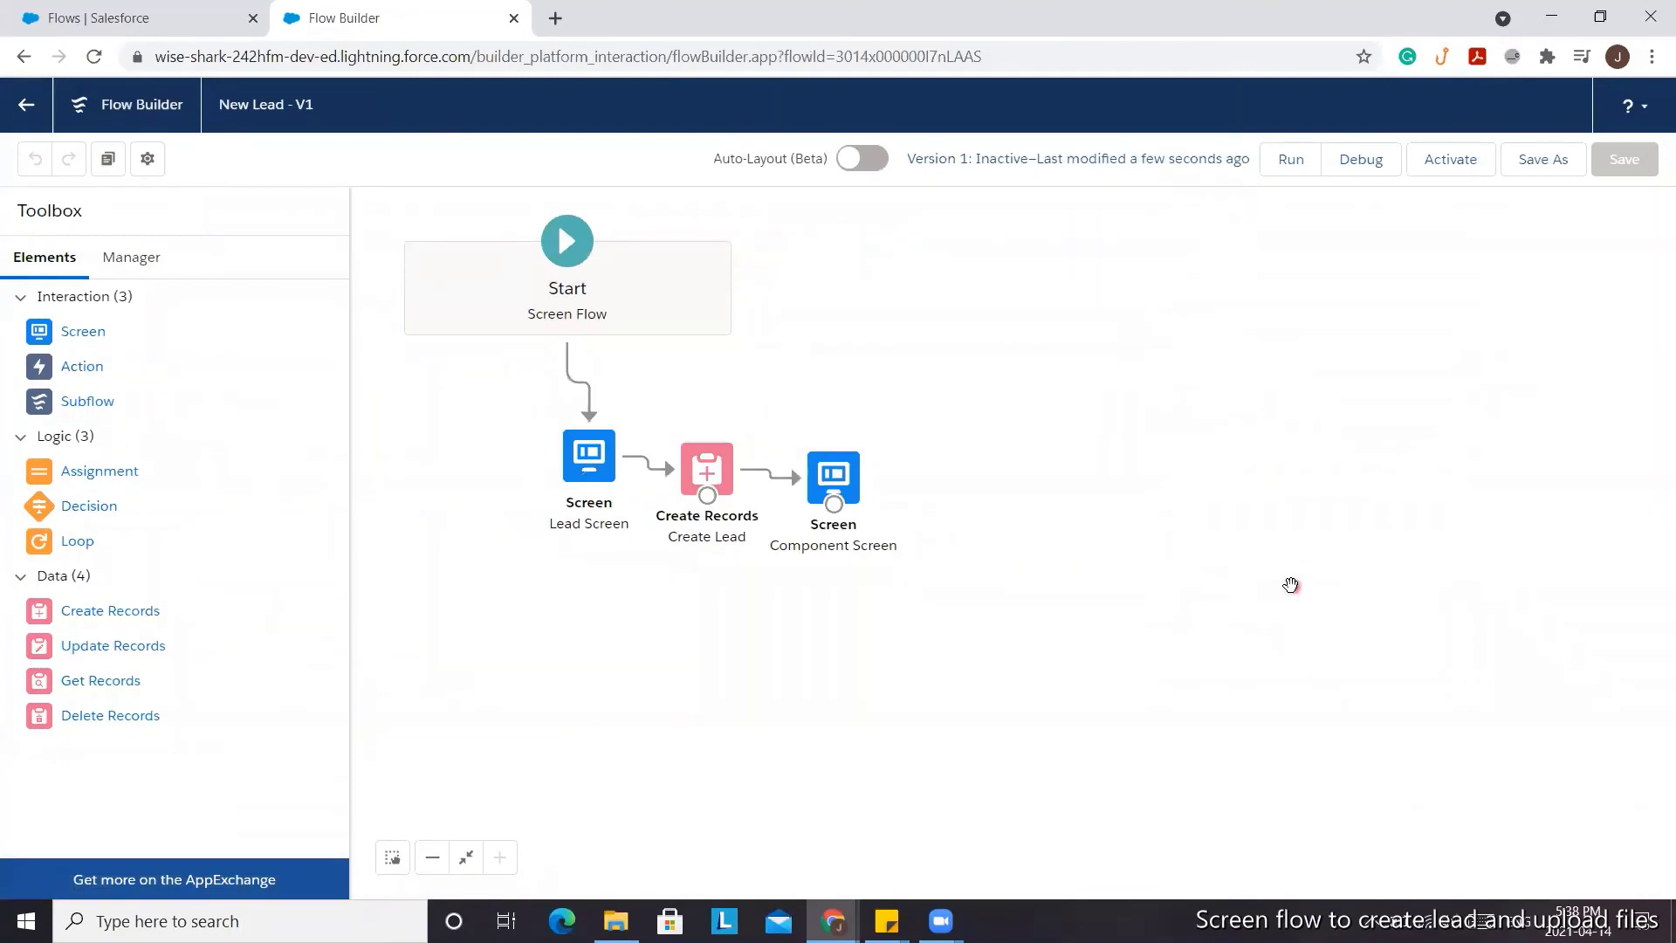
Activate the New Lead flow and return to the list of all flows in Setup.
click(1298, 528)
click(1462, 159)
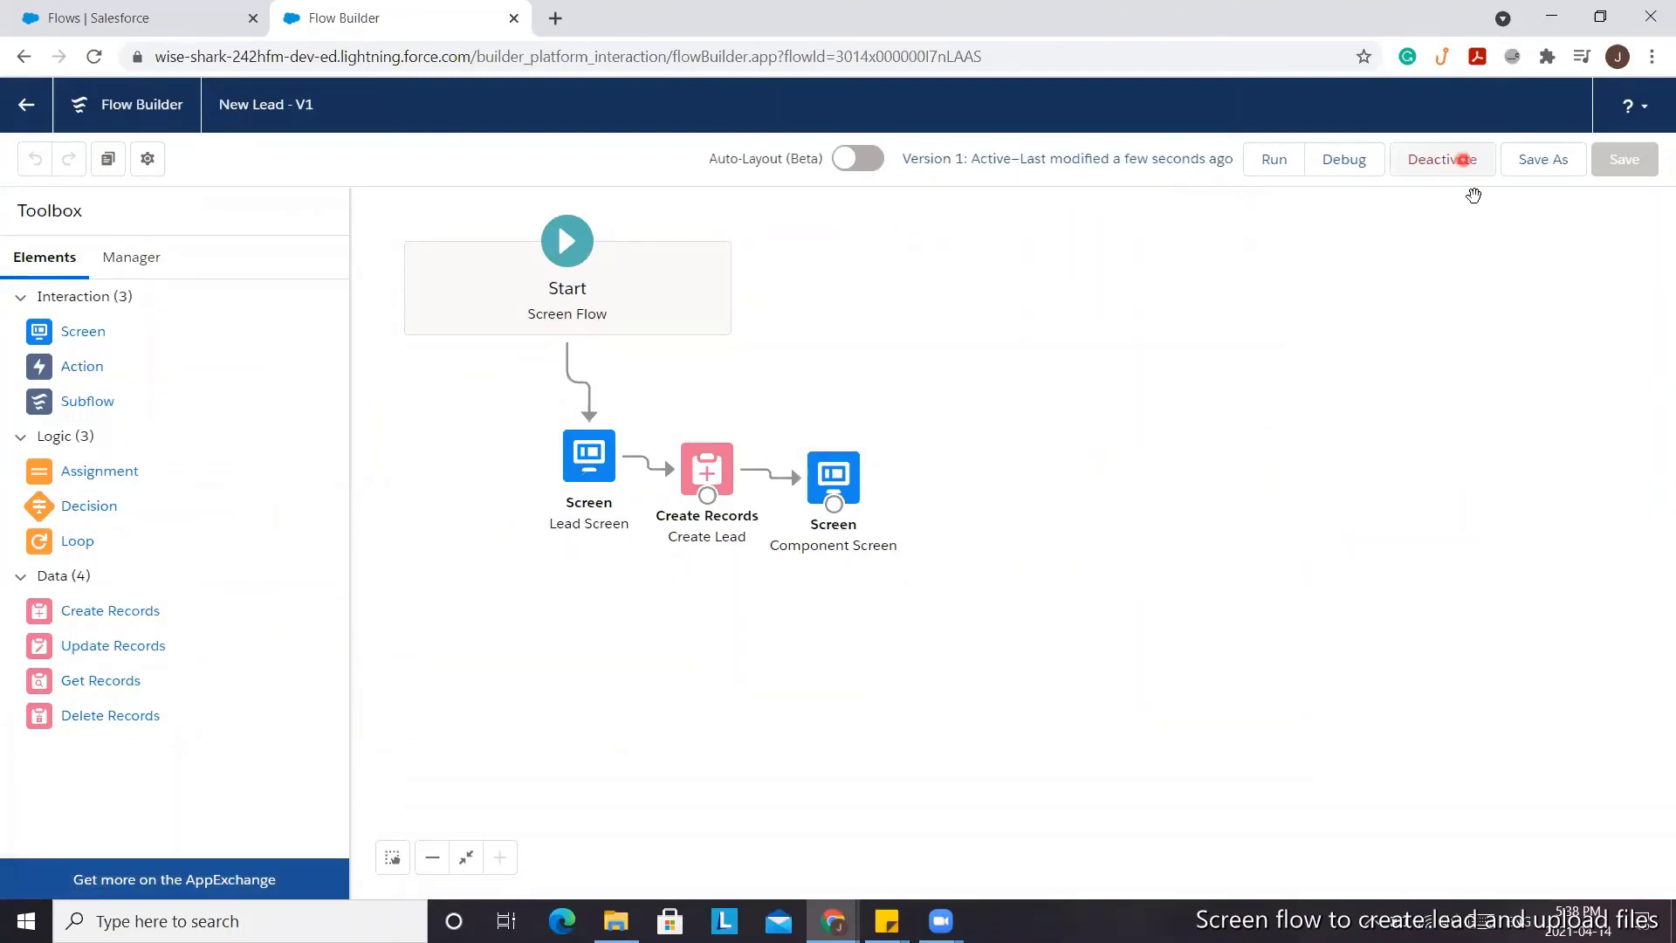
click(1160, 325)
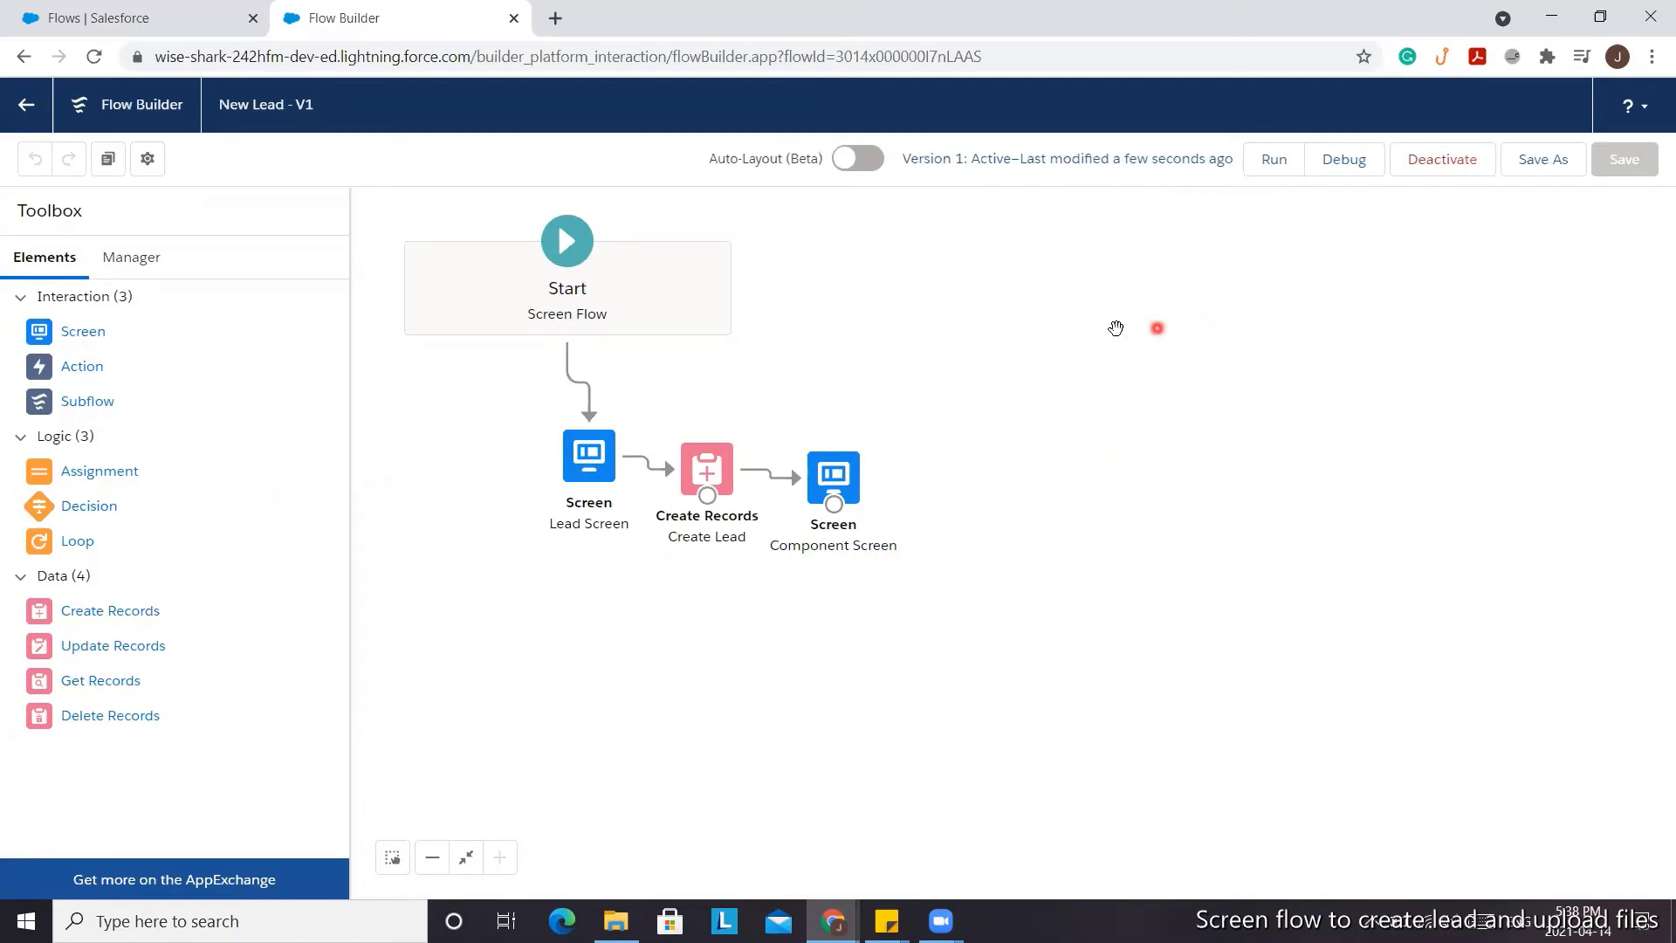
click(250, 173)
click(28, 108)
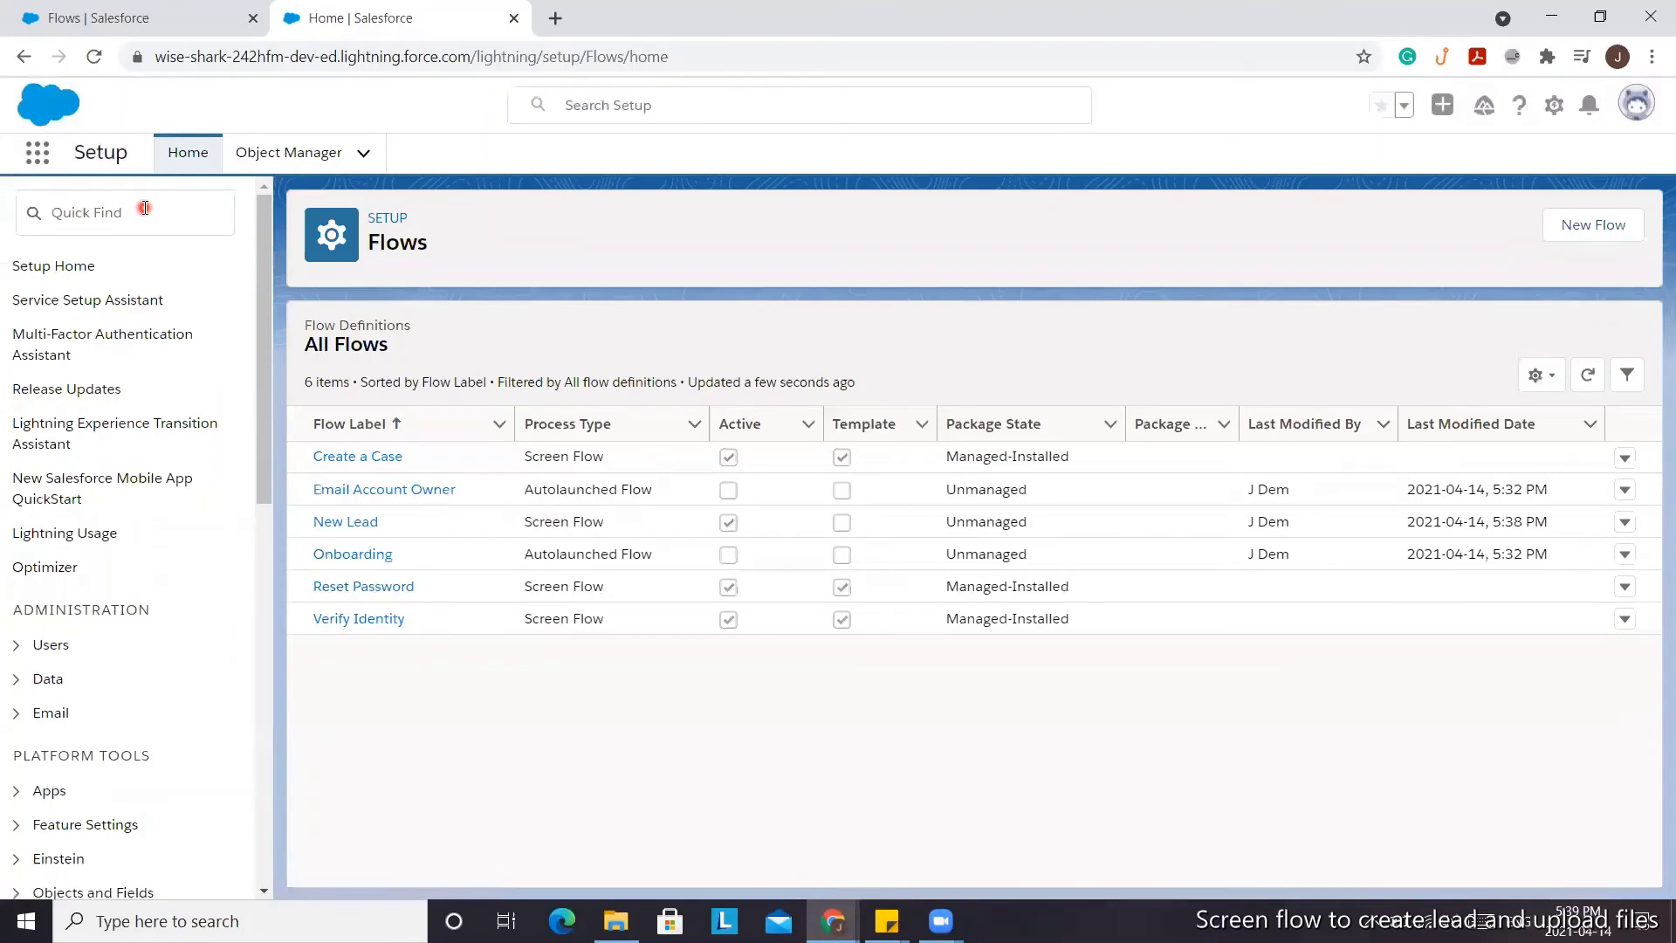
Find Lightning App Builder in Setup and open the Process Automation Home page for editing.
click(145, 208)
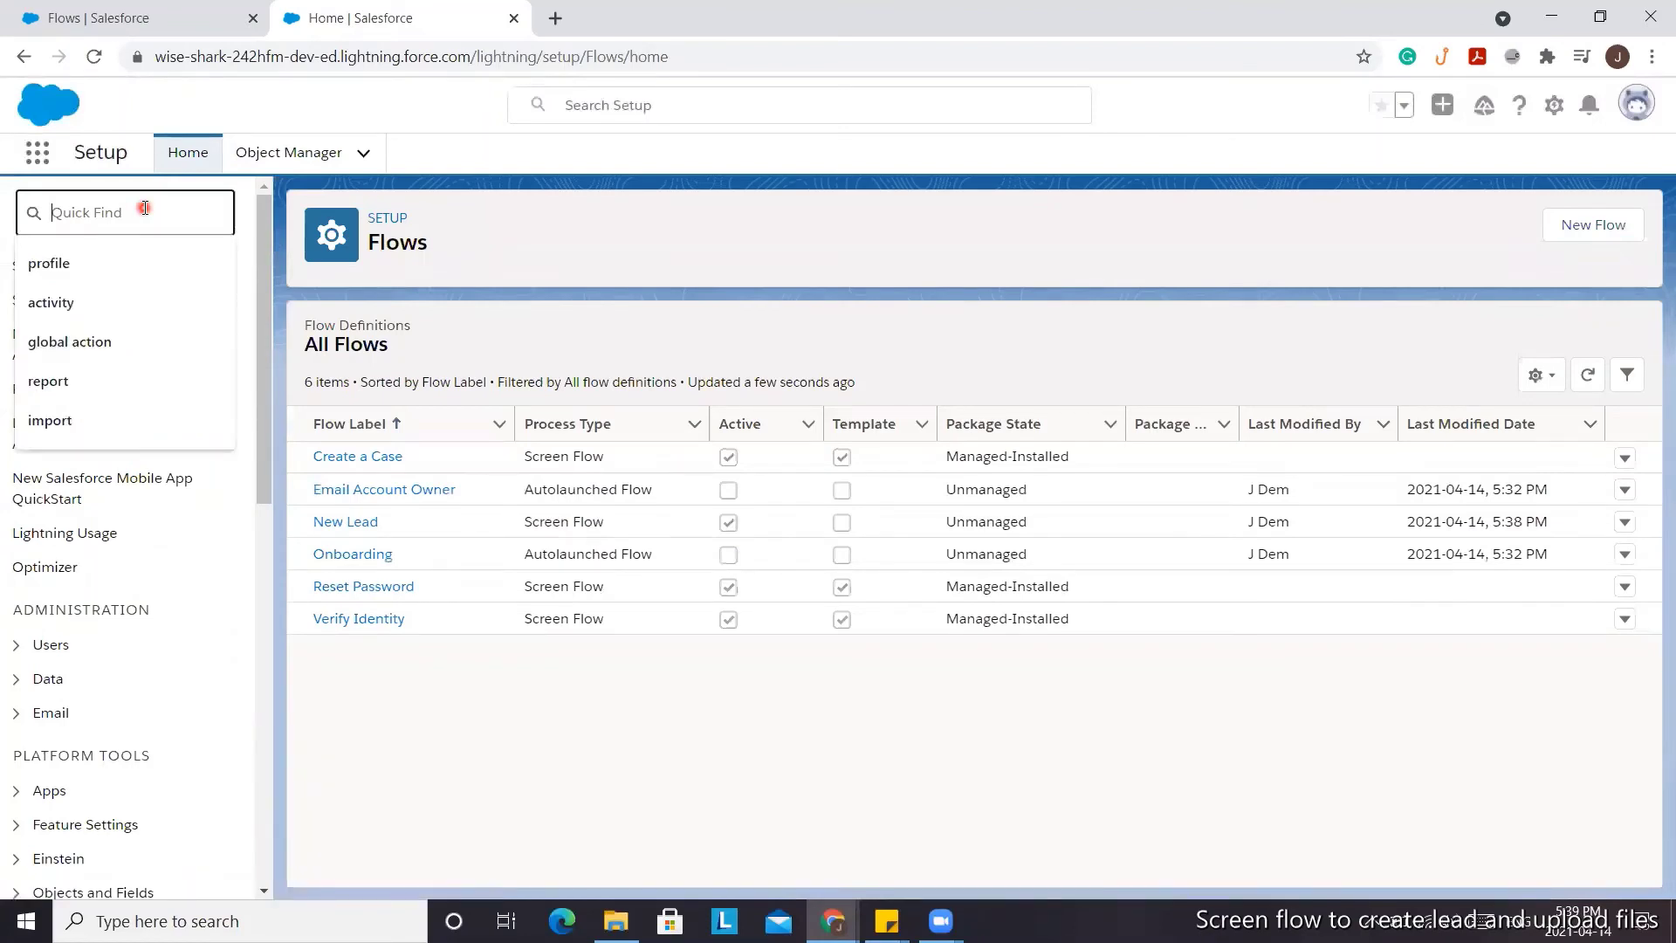
text(app)
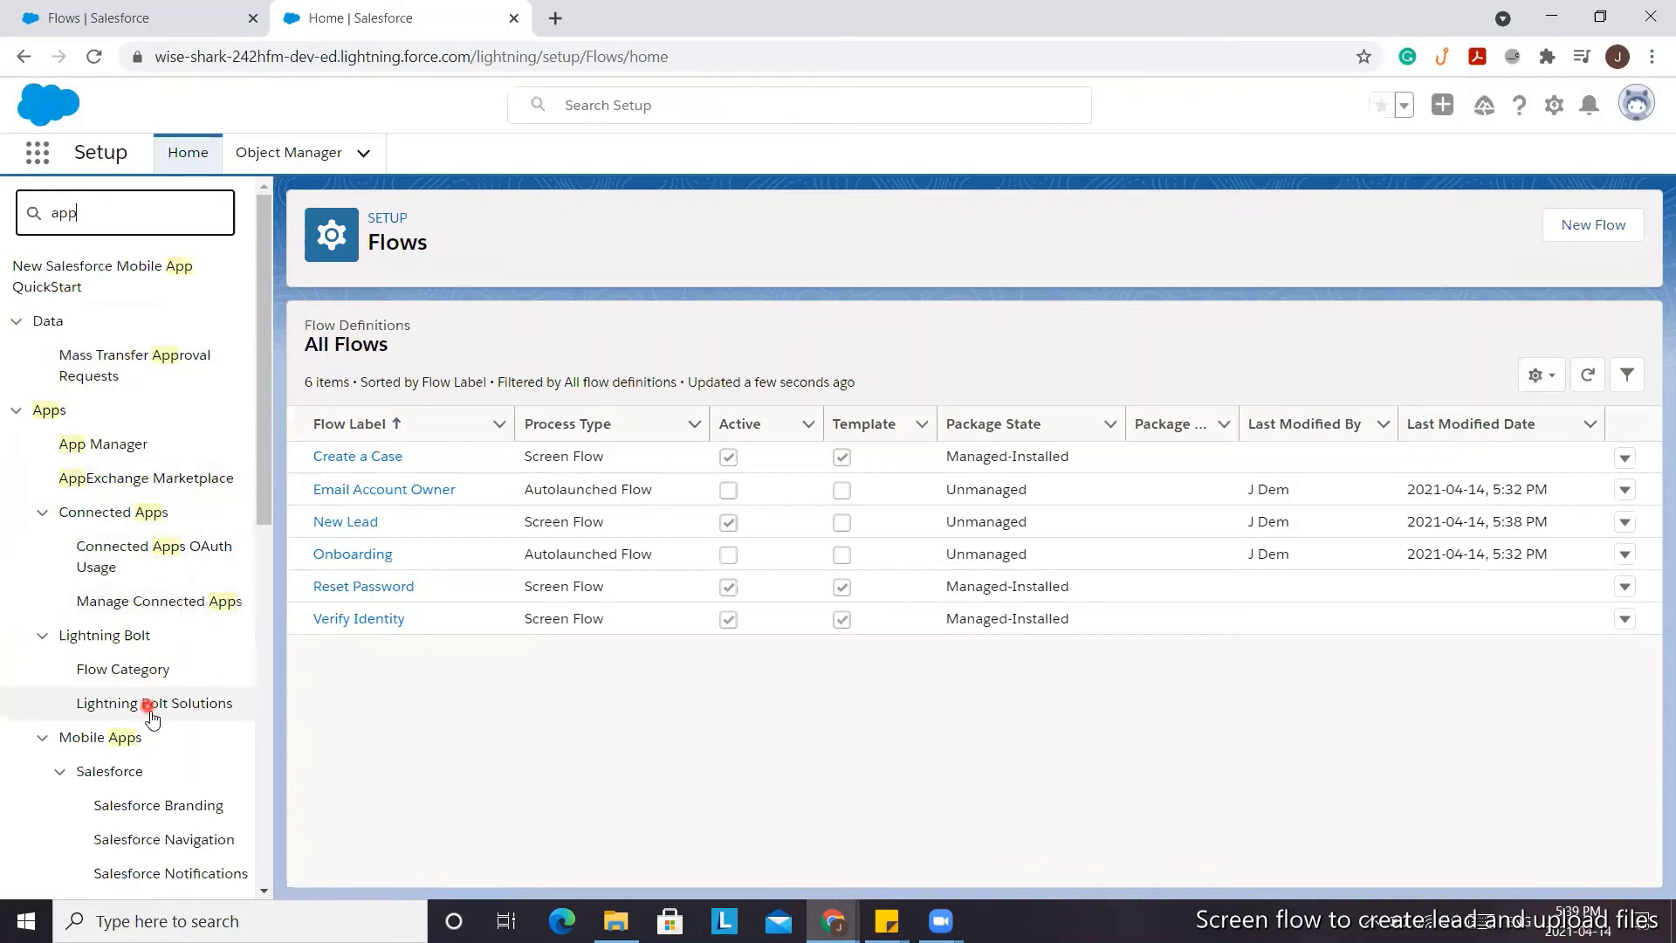
scroll(190, 627, down, 2)
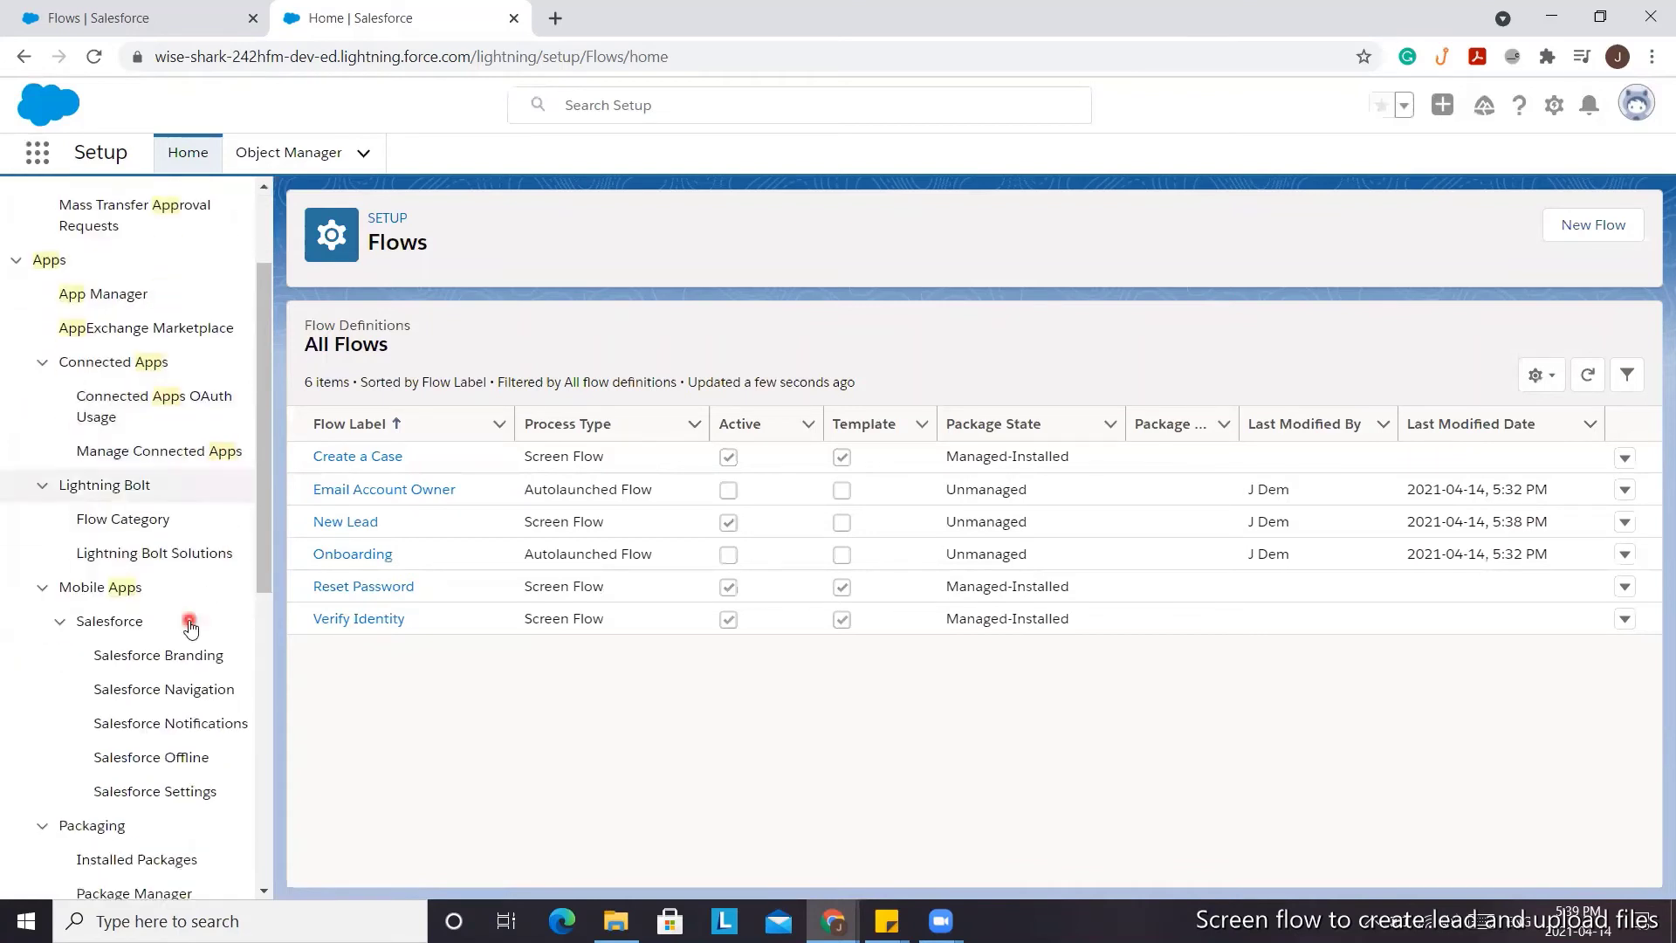
scroll(190, 627, down, 6)
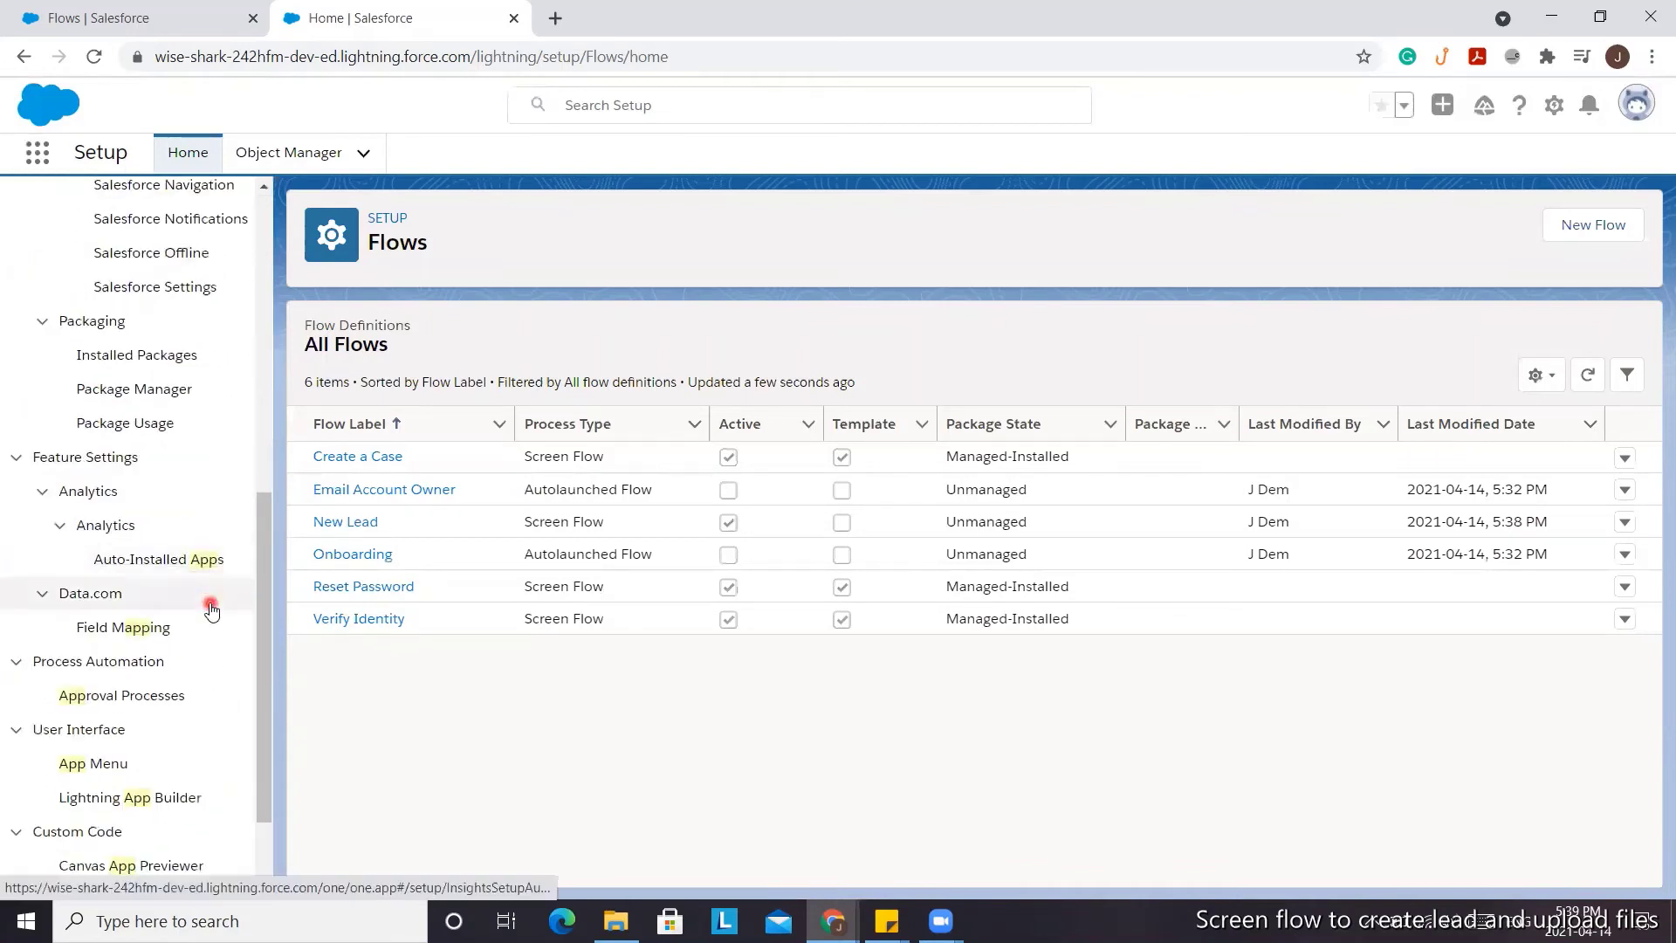
click(161, 798)
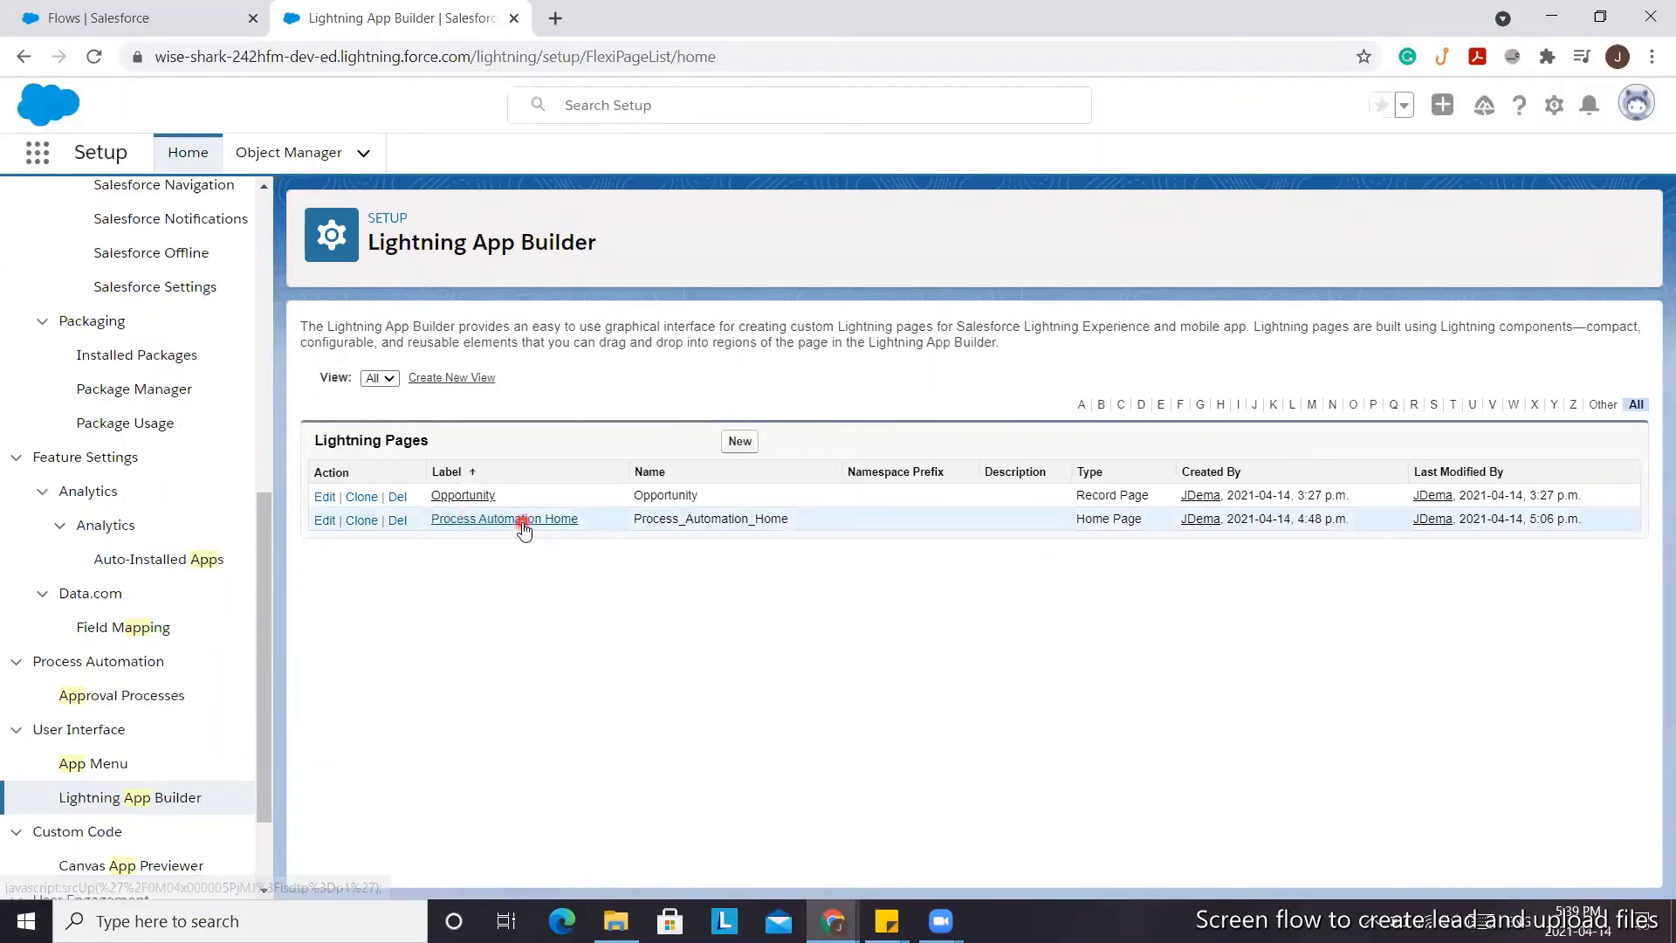
click(522, 522)
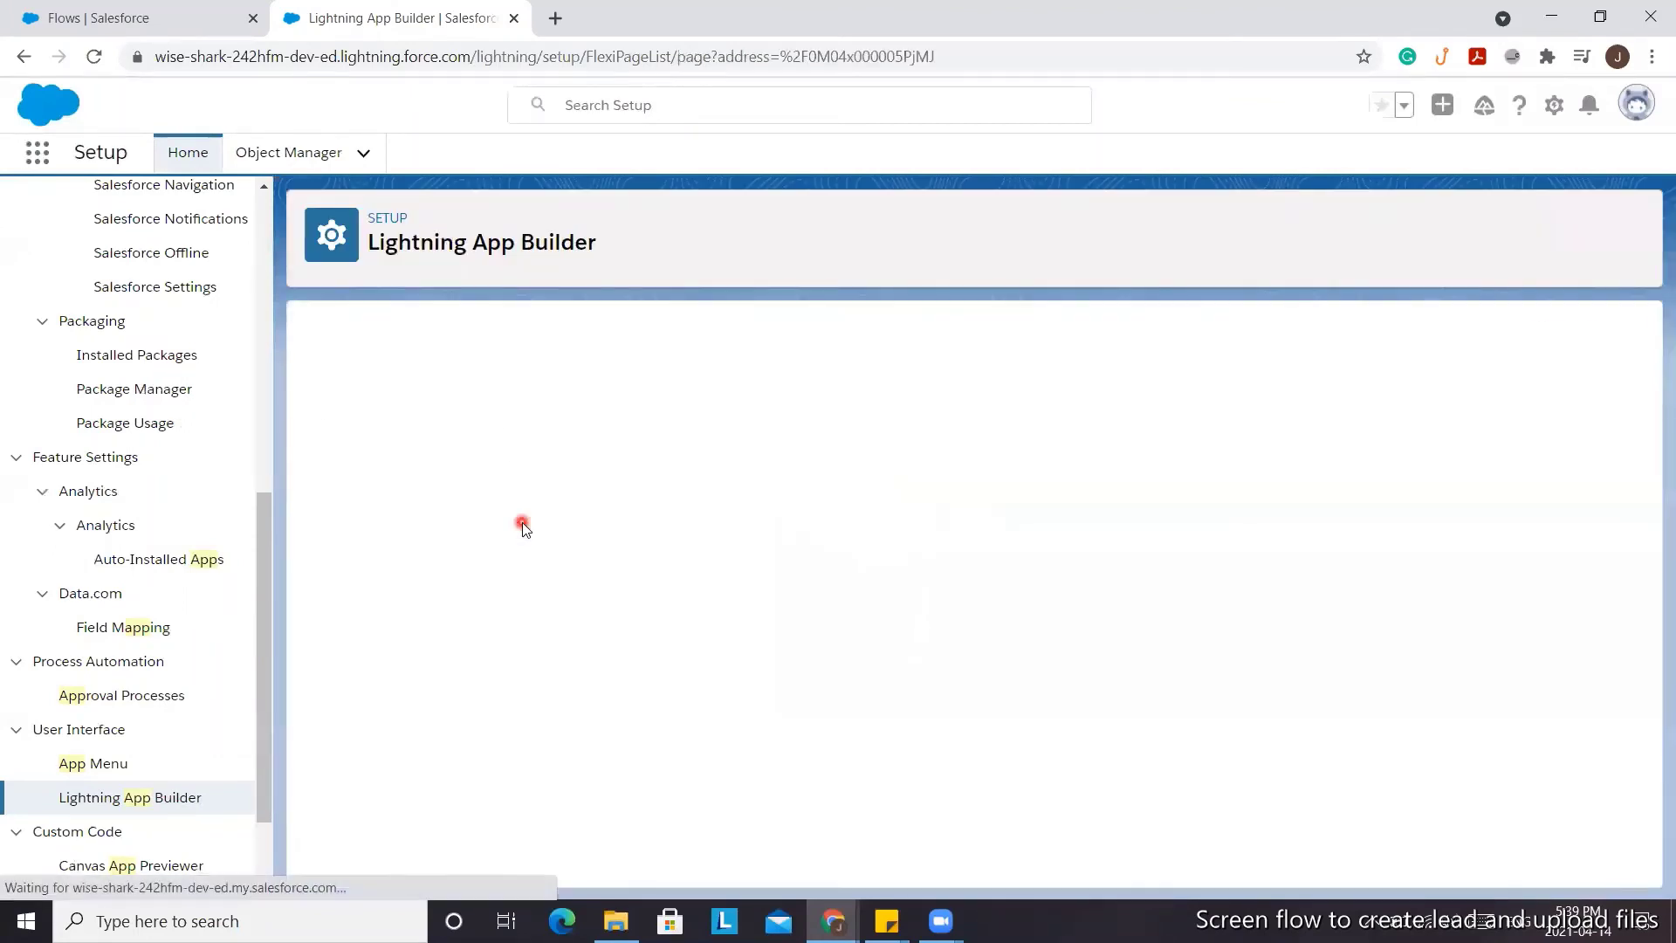
click(738, 377)
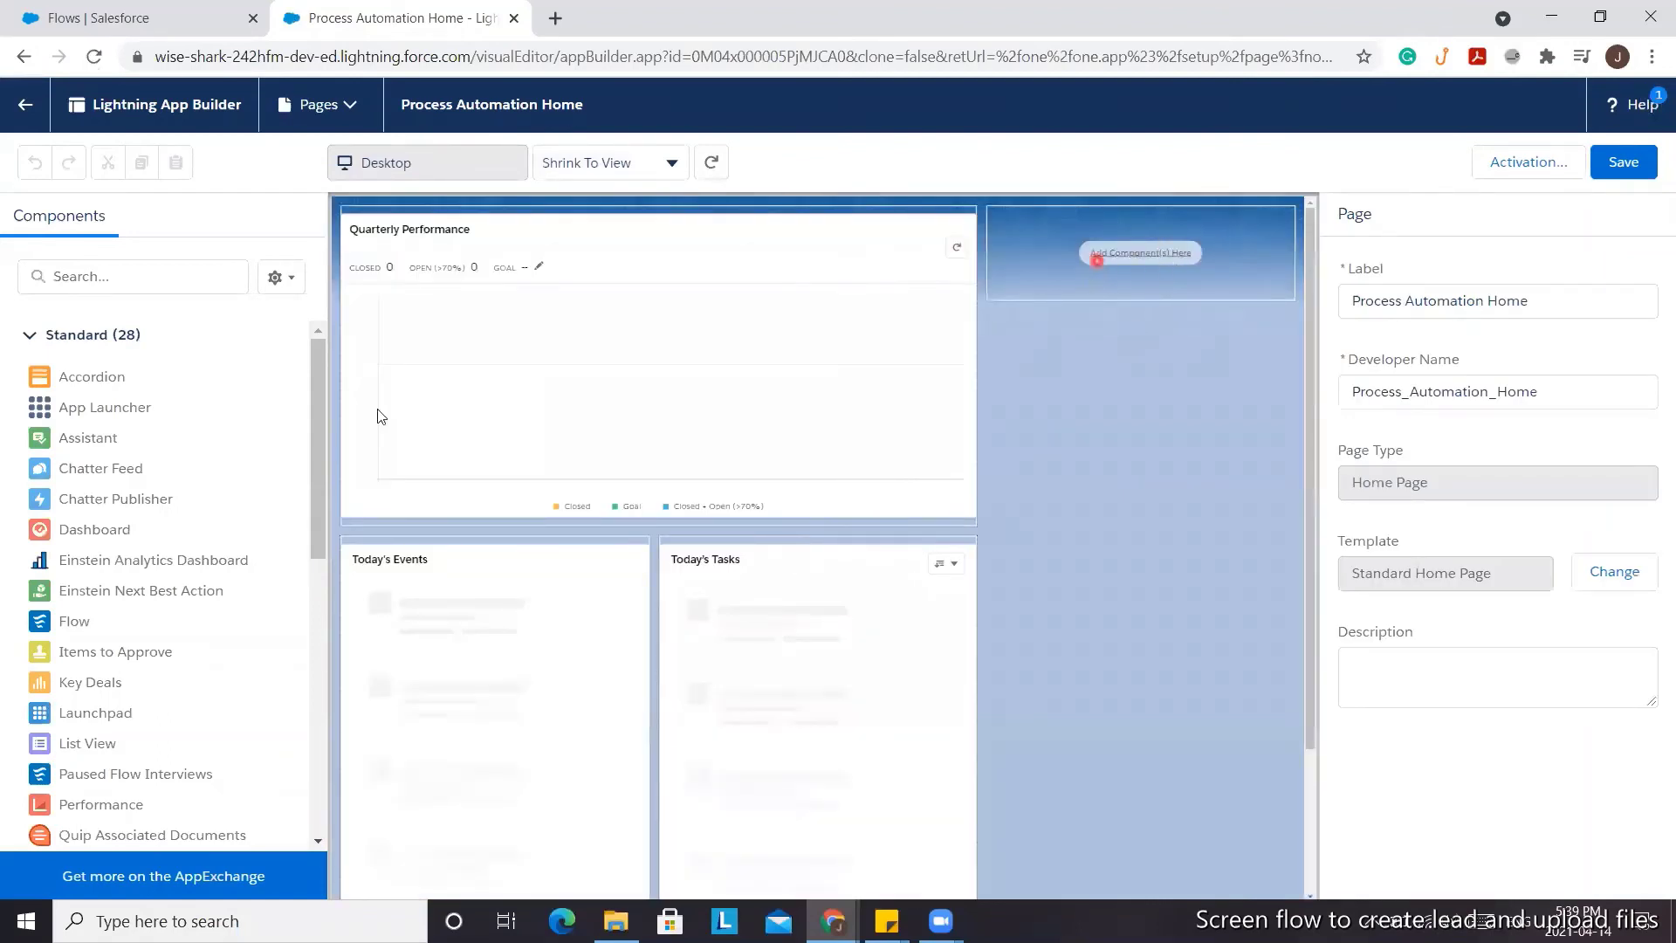
Add a Flow component to the empty side region of the home page, set its flow to New Lead and save the page.
drag(112, 634, 1120, 291)
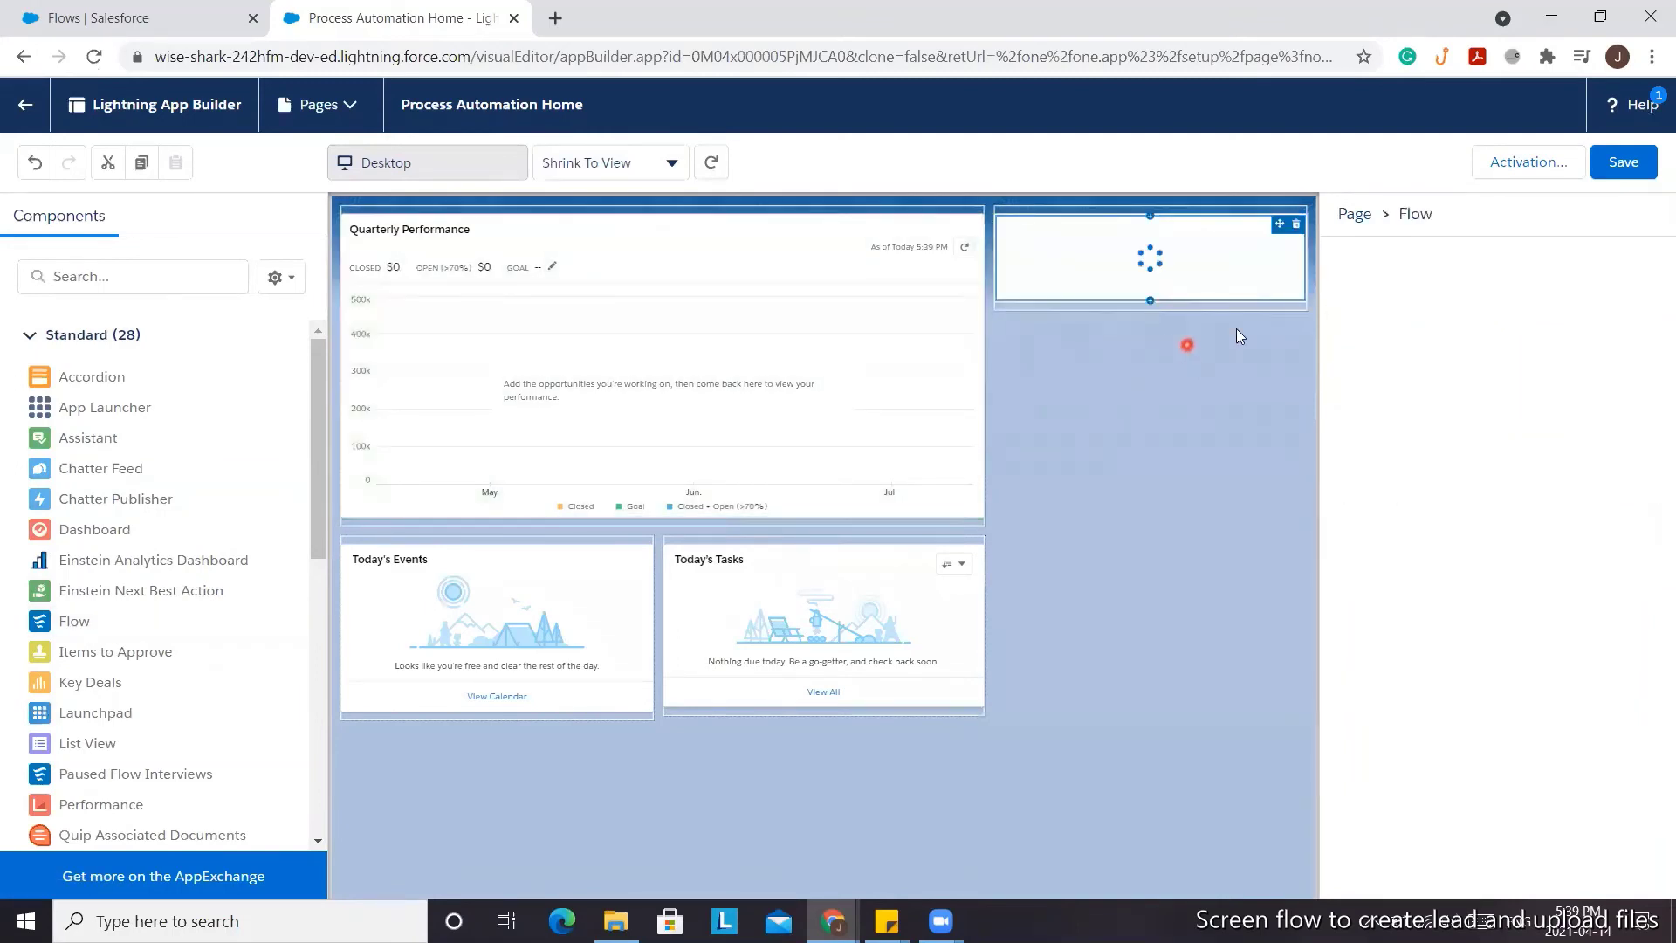
click(1490, 401)
click(1488, 478)
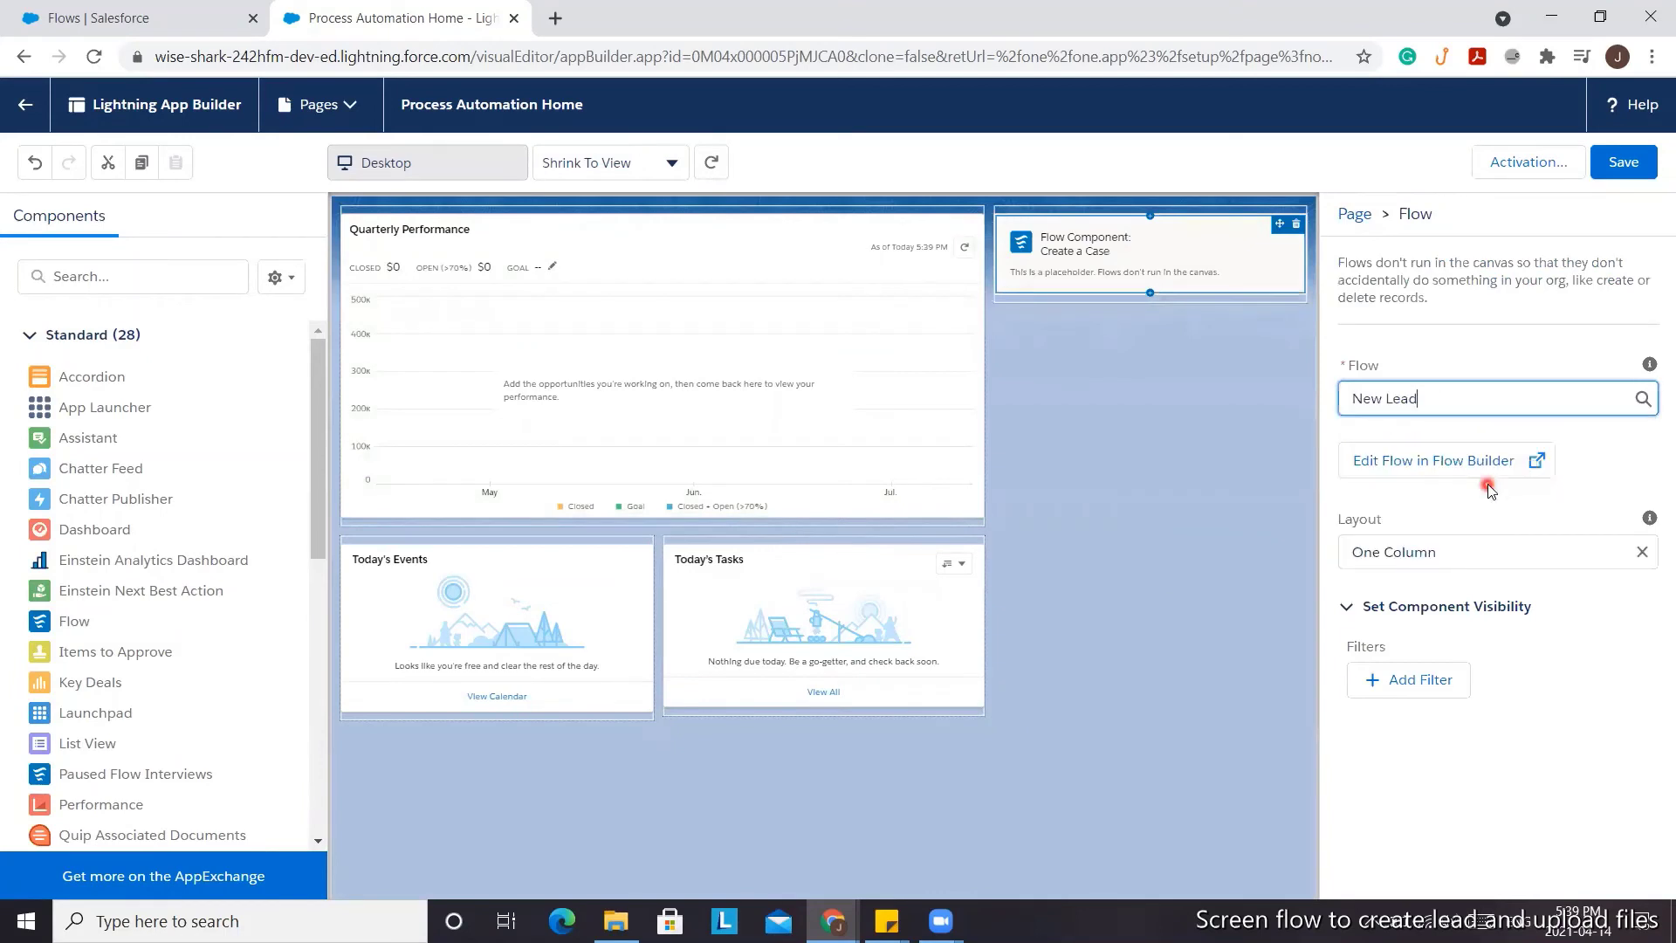
click(1625, 166)
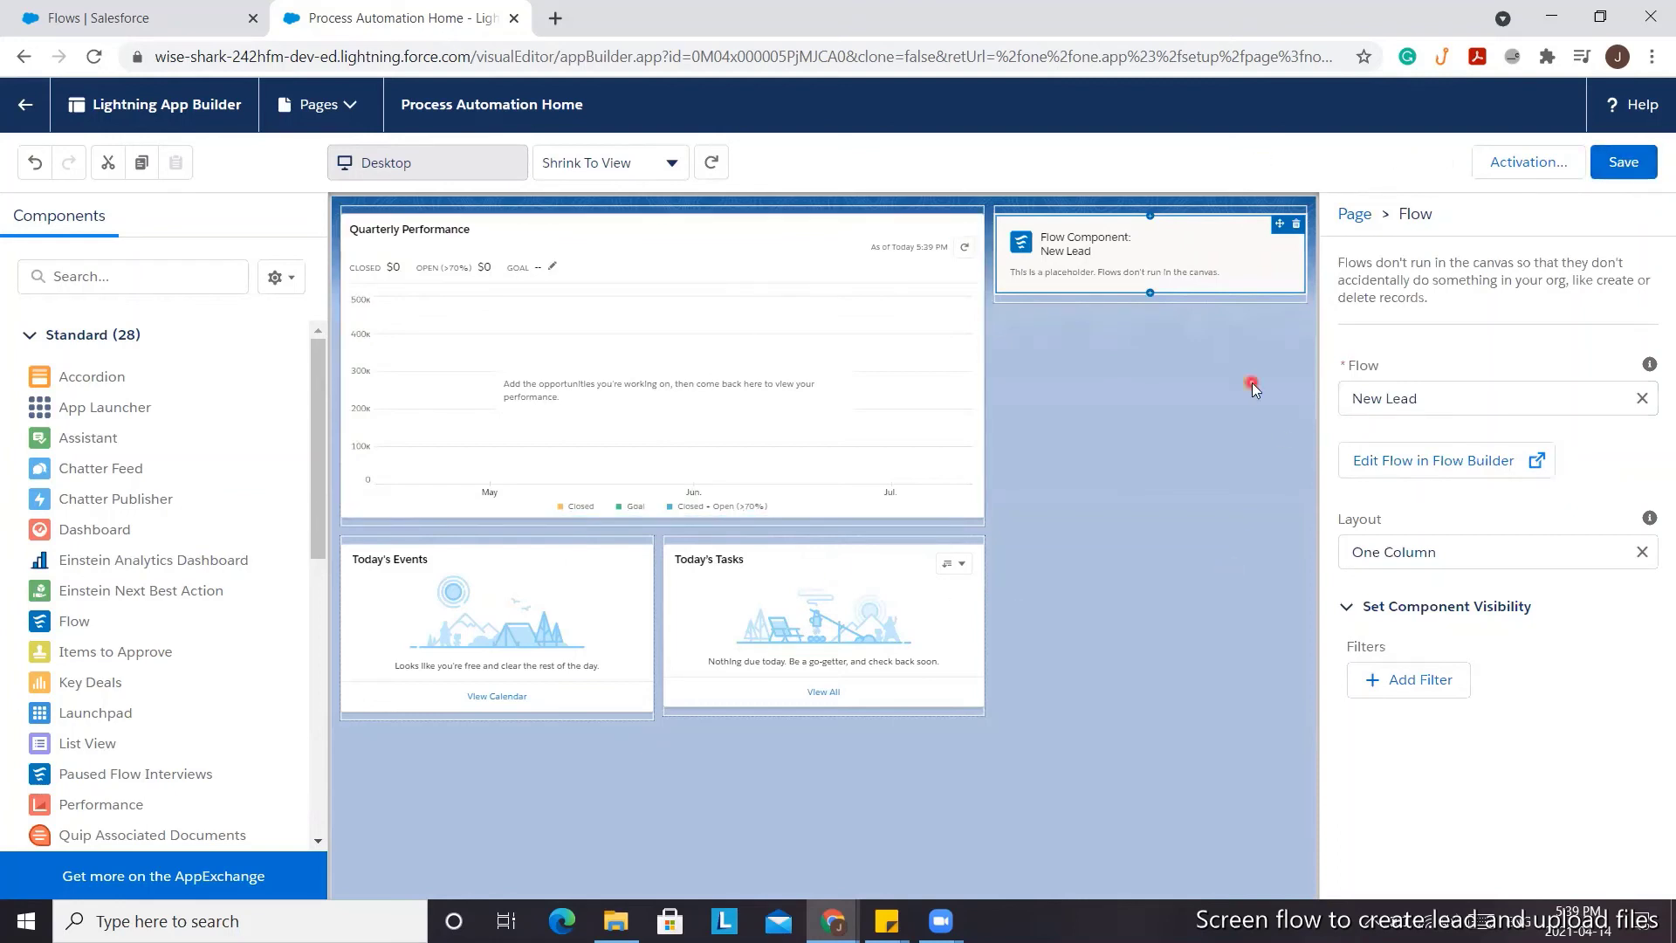
Return to the Flows browser tab and switch from Setup to the Sales app's home page.
click(114, 7)
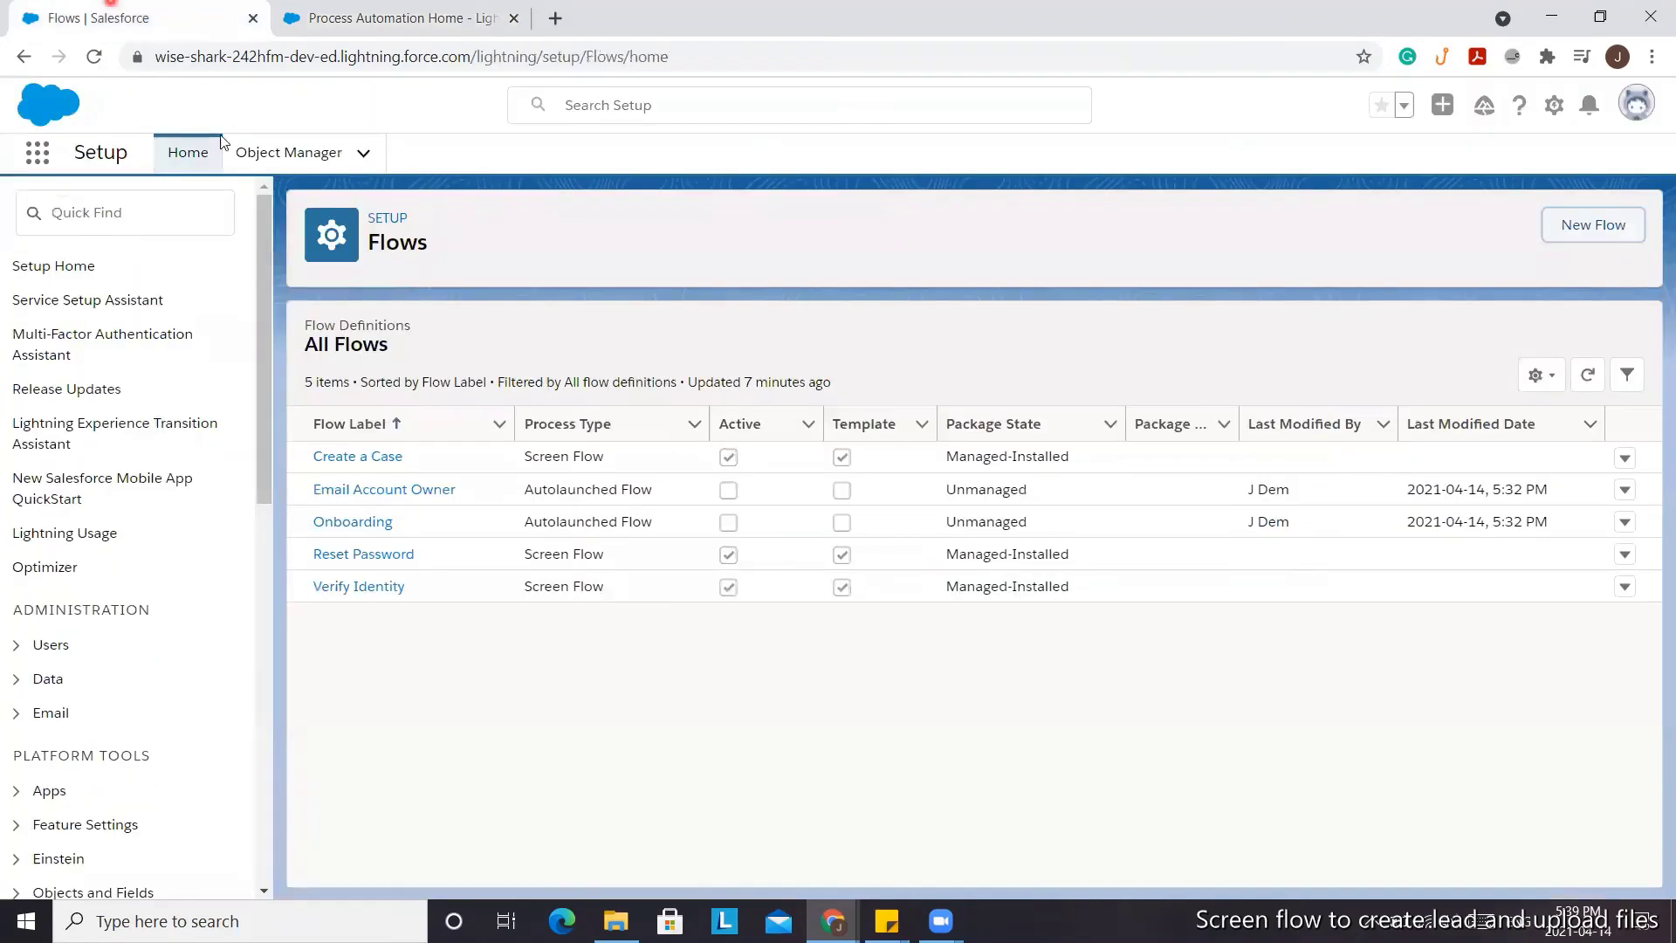
click(33, 156)
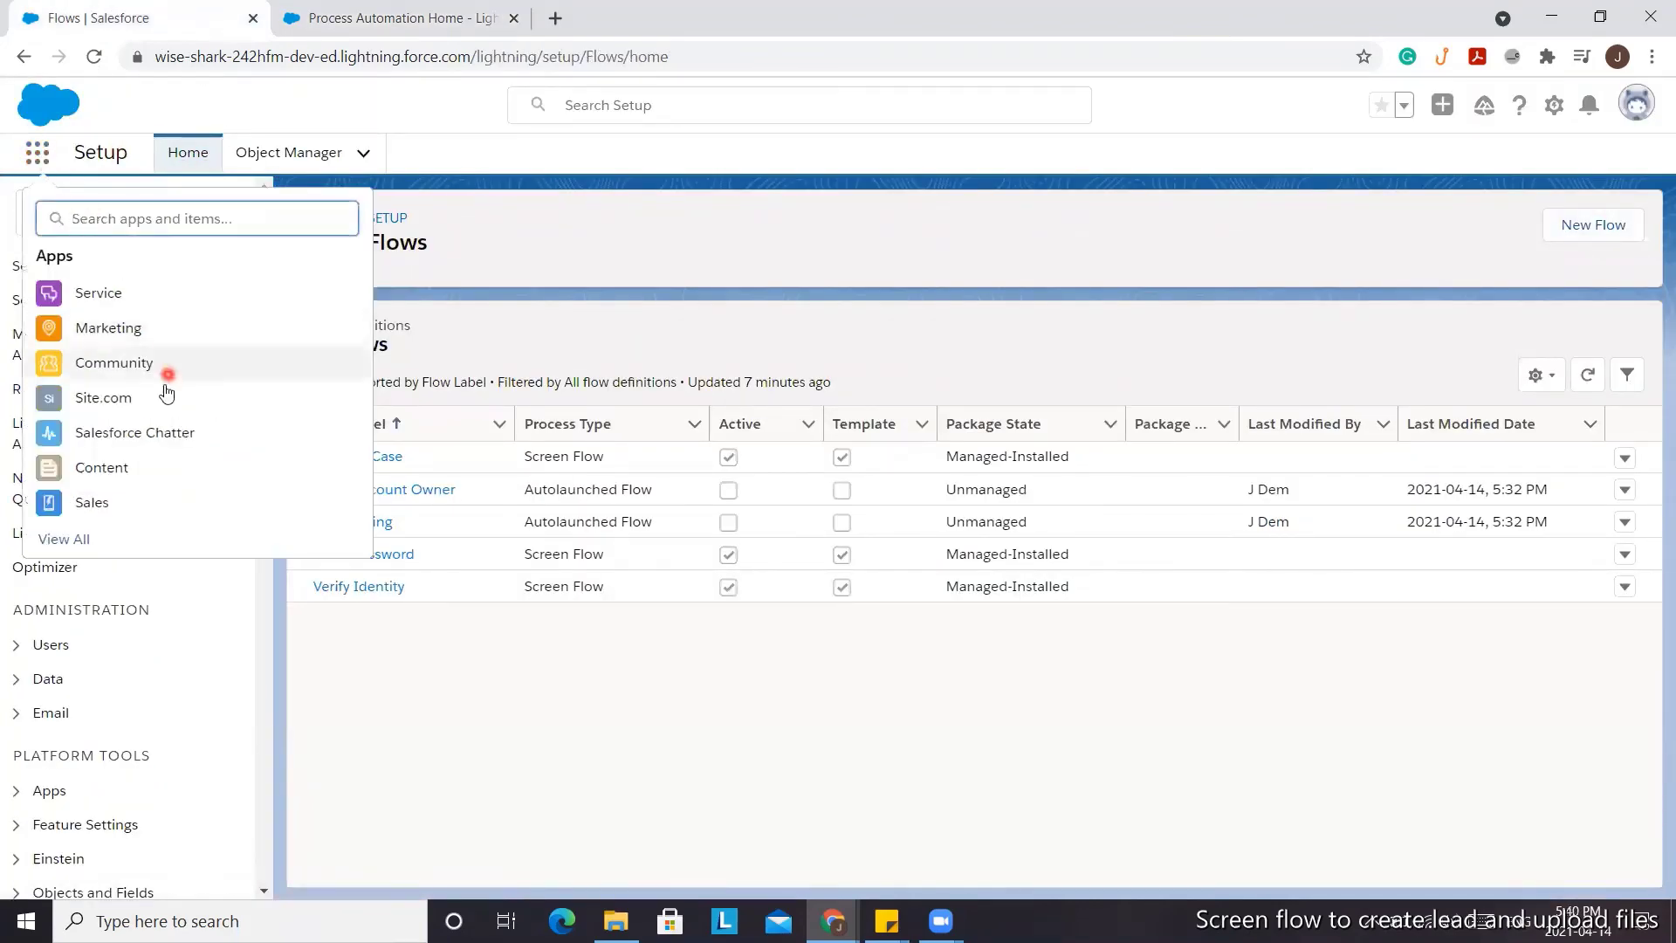
click(119, 504)
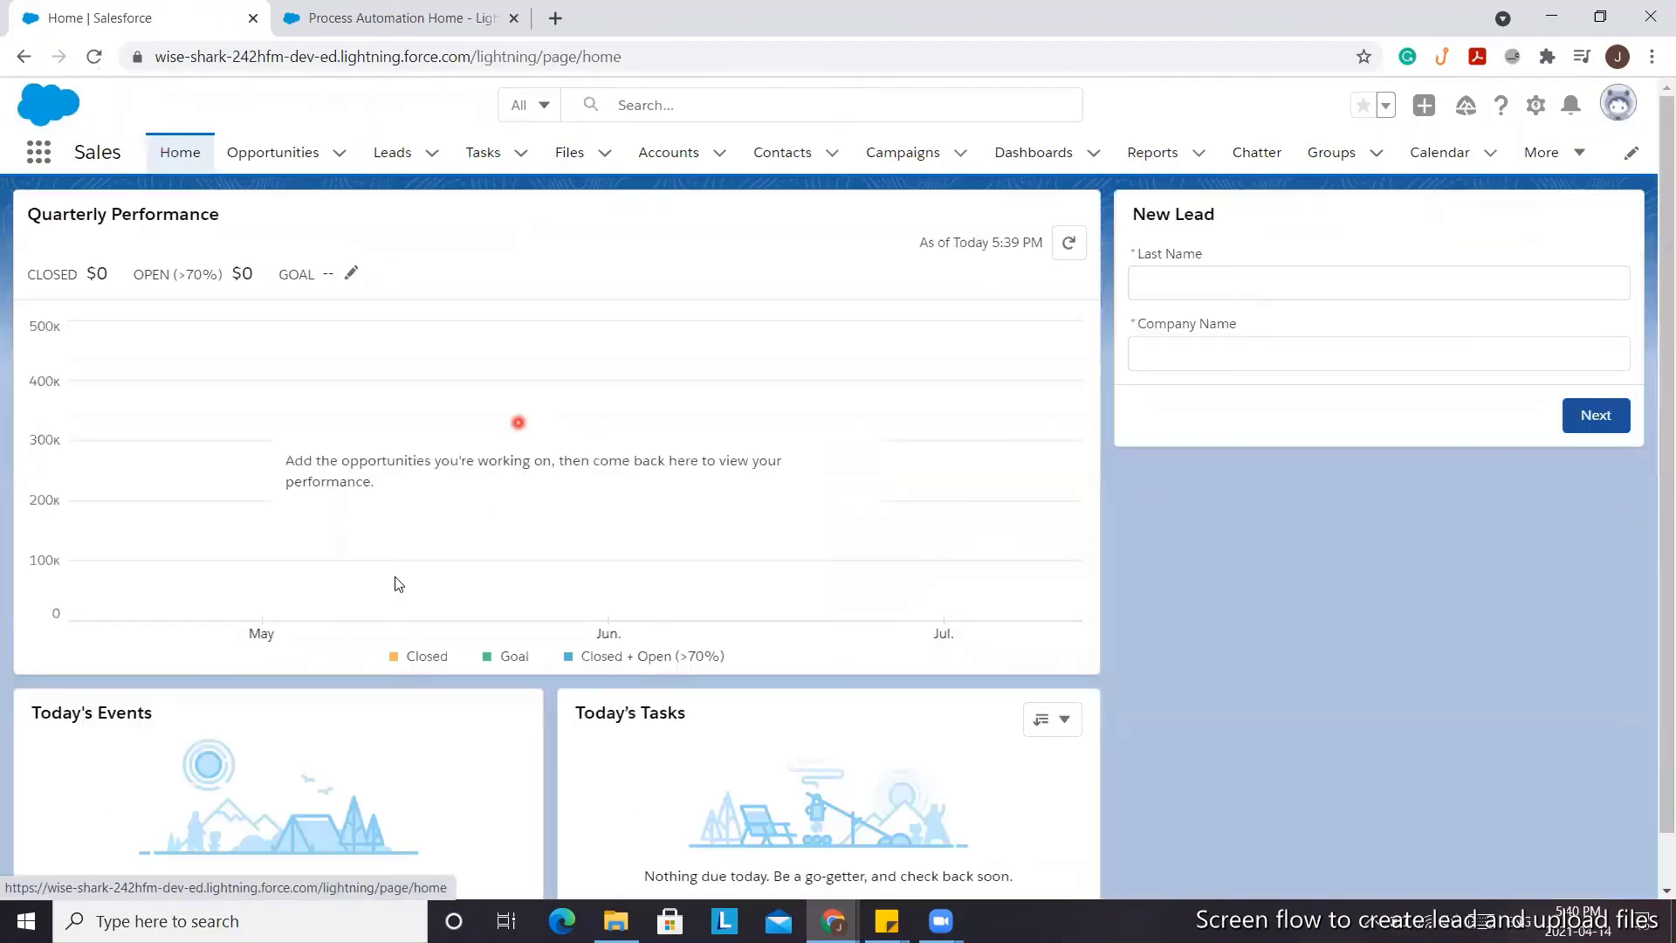
Enter the lead's last name and company name in the New Lead flow and continue to the file upload screen.
click(1231, 283)
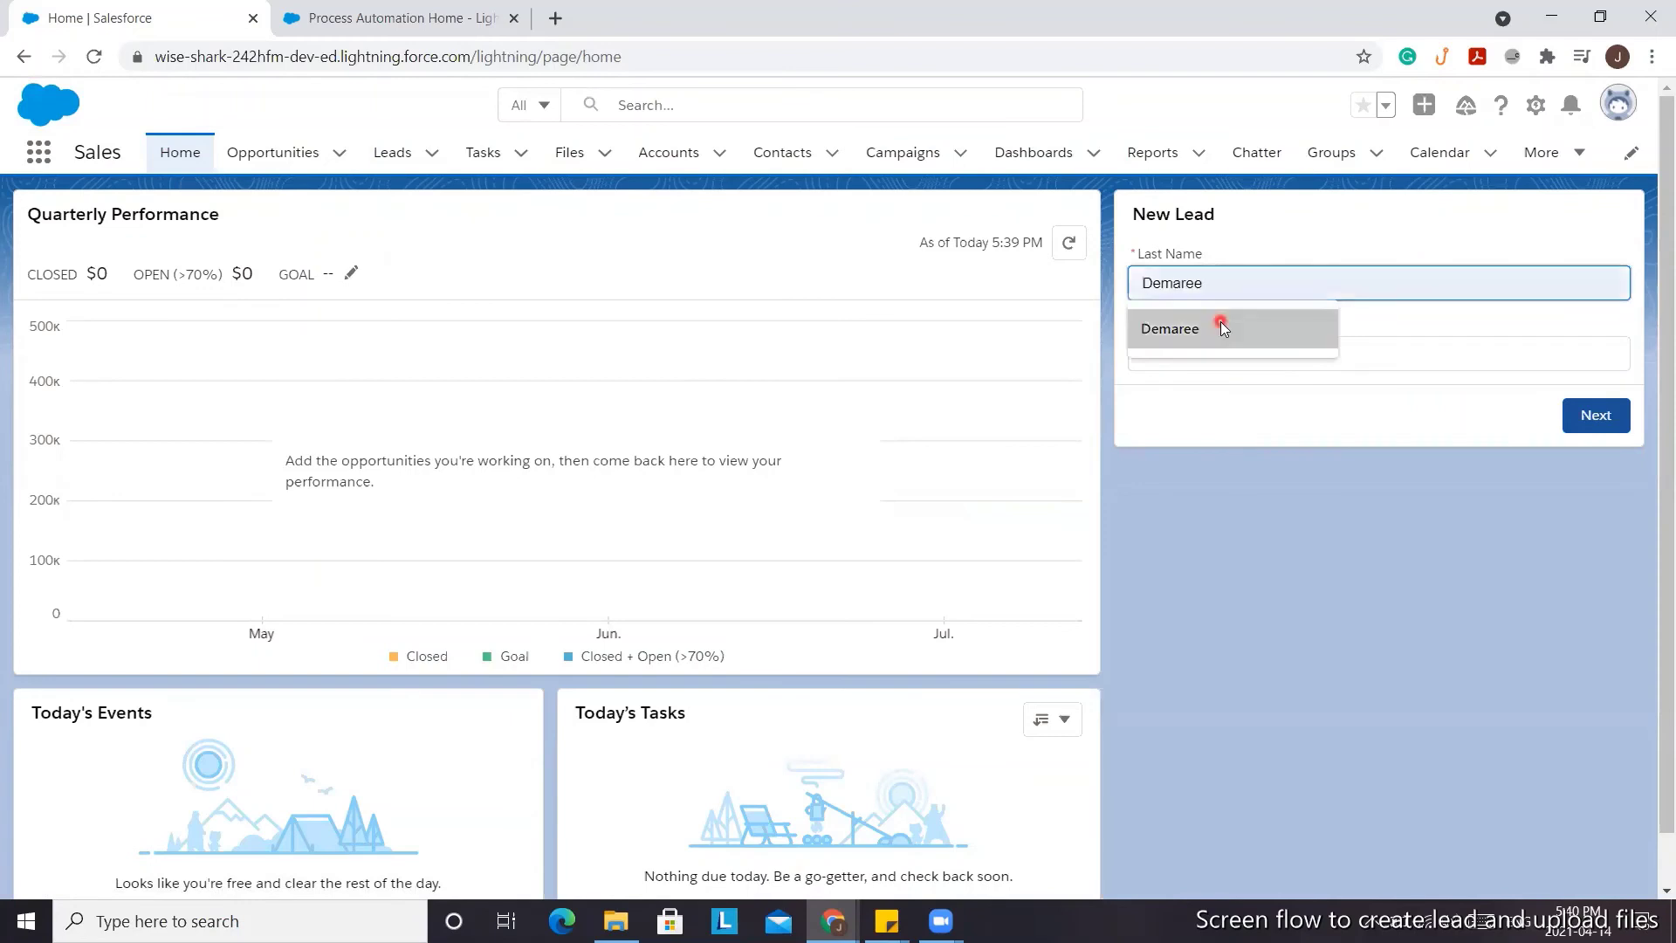
click(1218, 330)
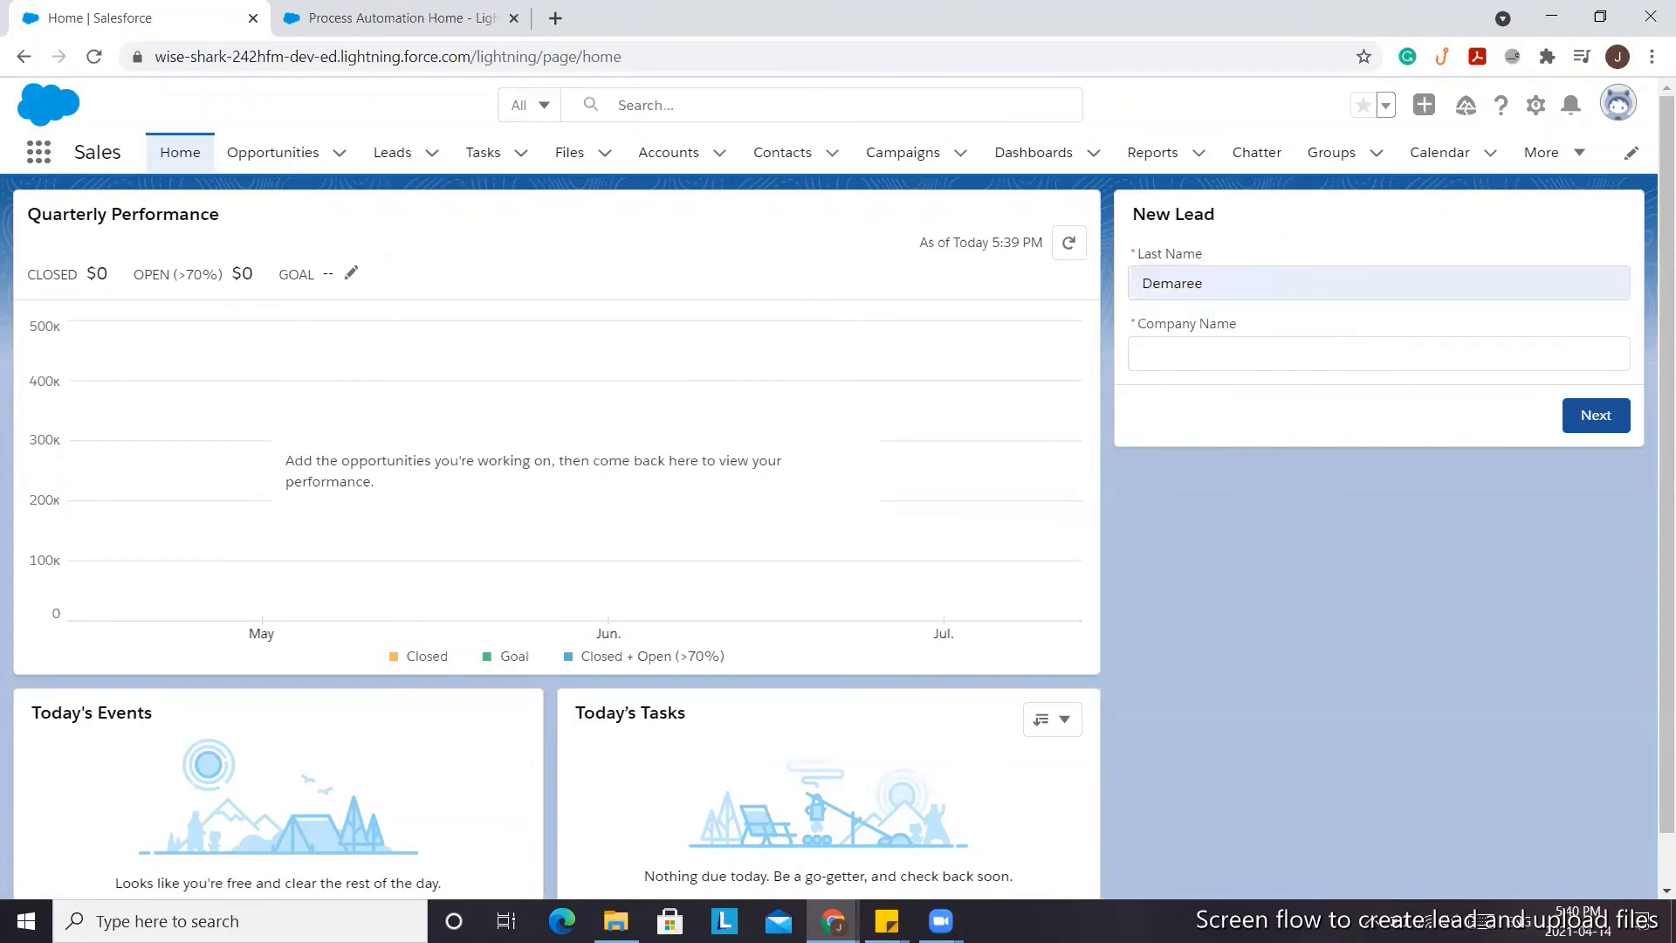
key(alt+Tab)
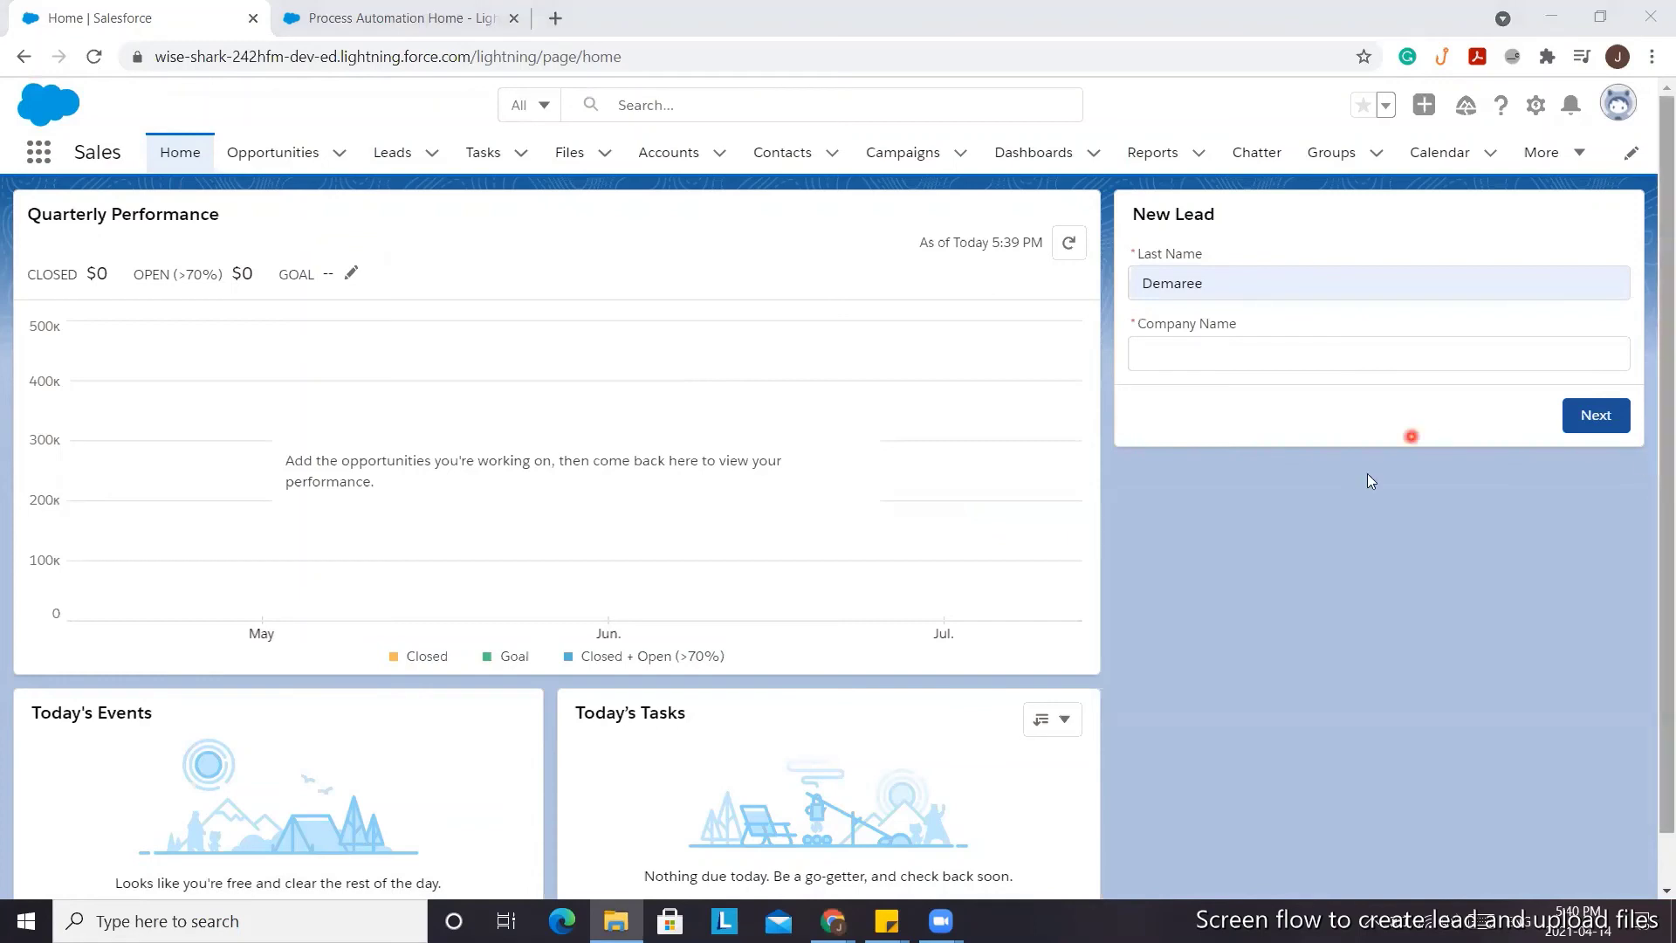
click(1209, 356)
click(1213, 399)
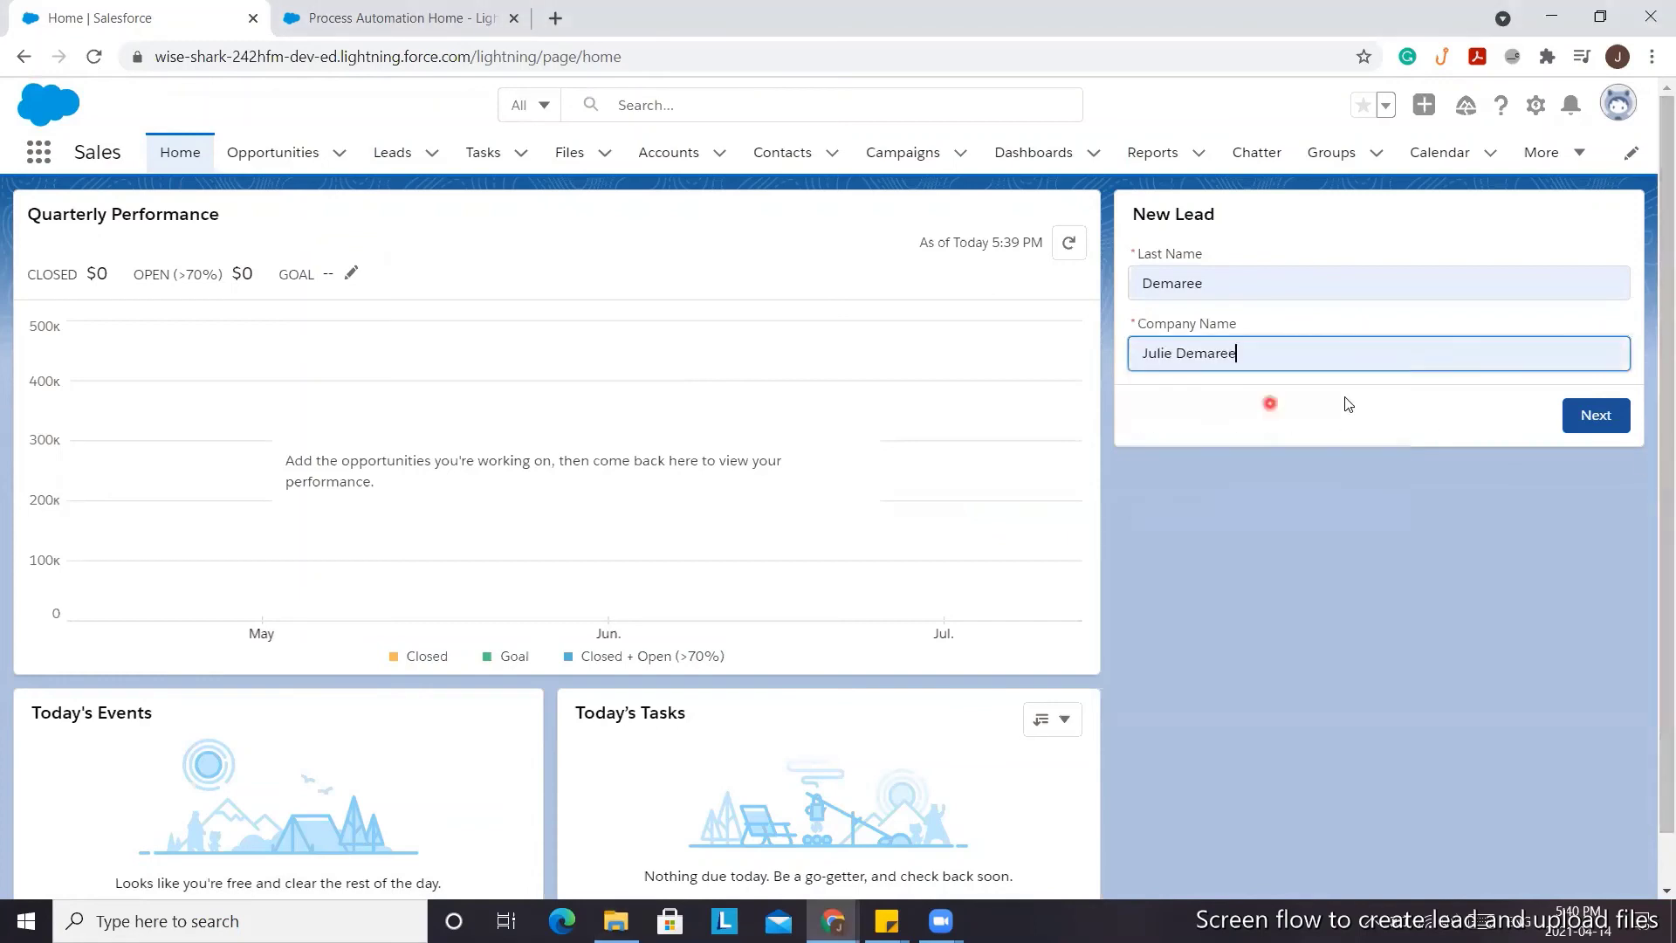
click(1594, 425)
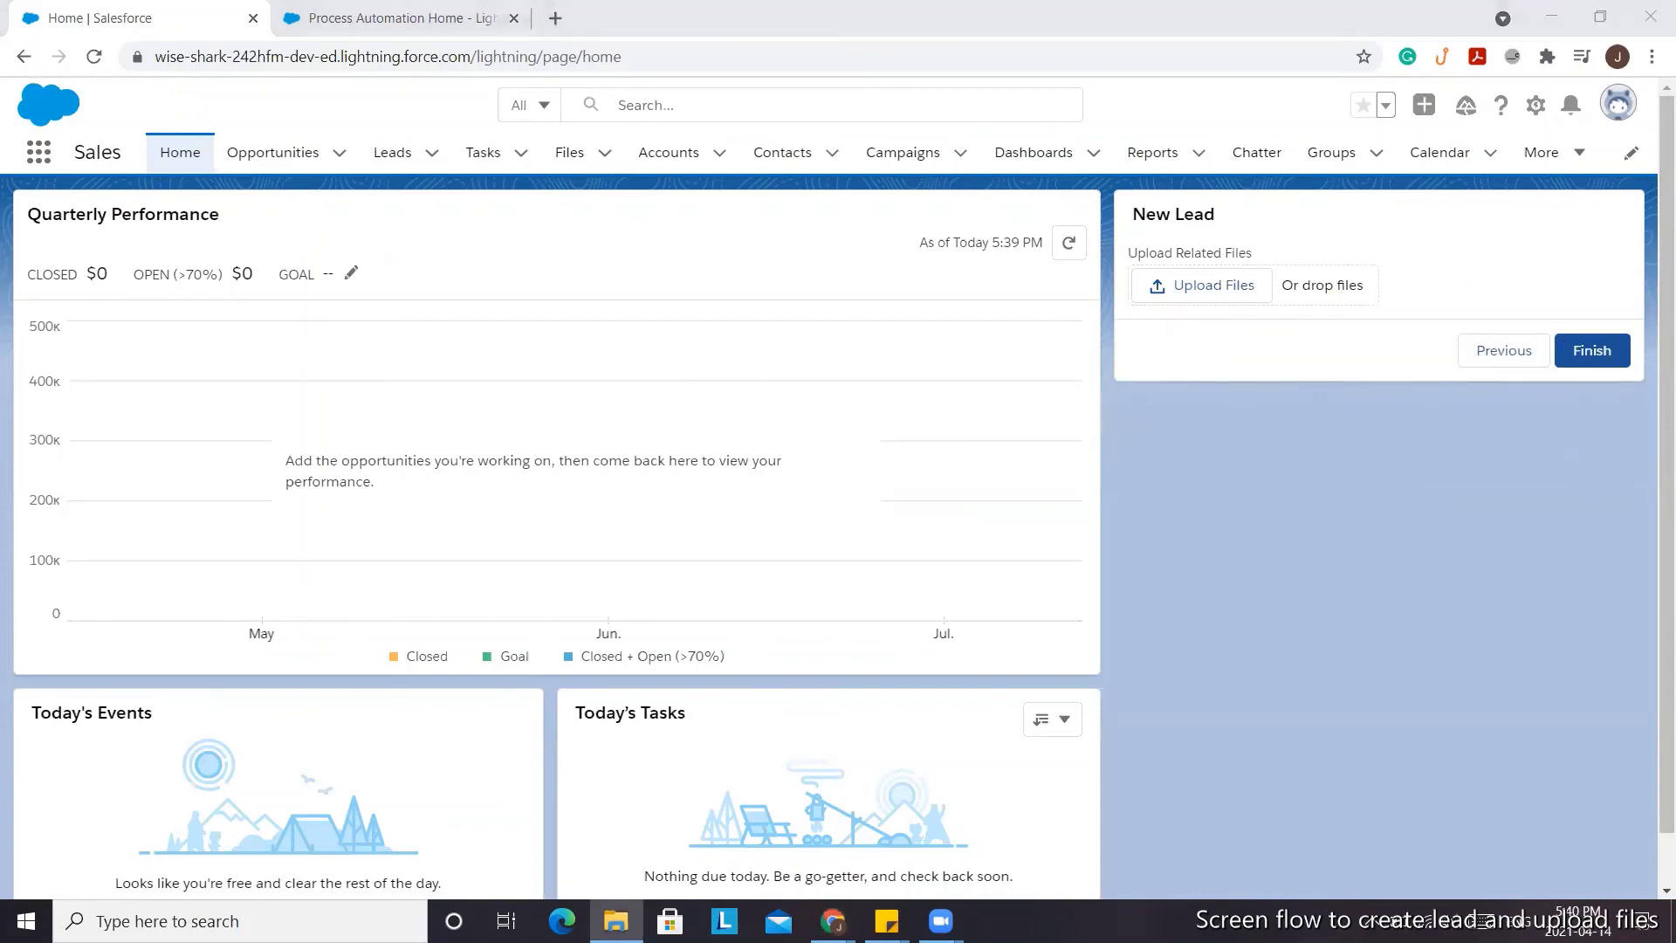
Upload Doc1.docx as the lead's related file and finish the New Lead flow.
drag(1401, 414, 1301, 279)
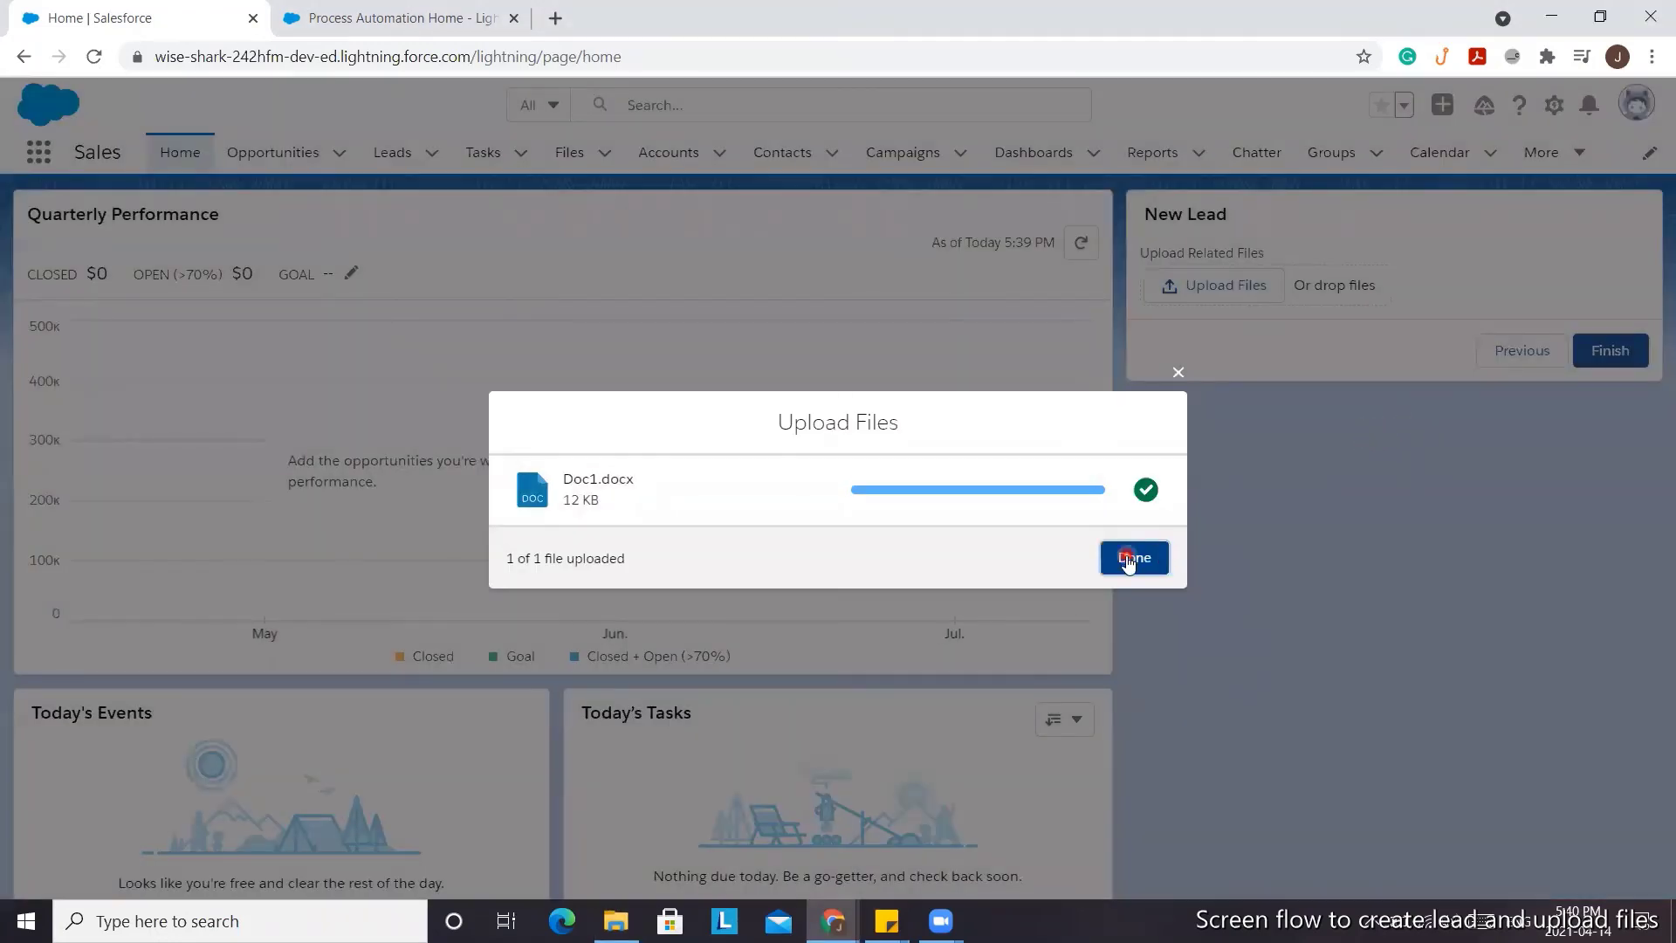
click(1133, 563)
click(1611, 348)
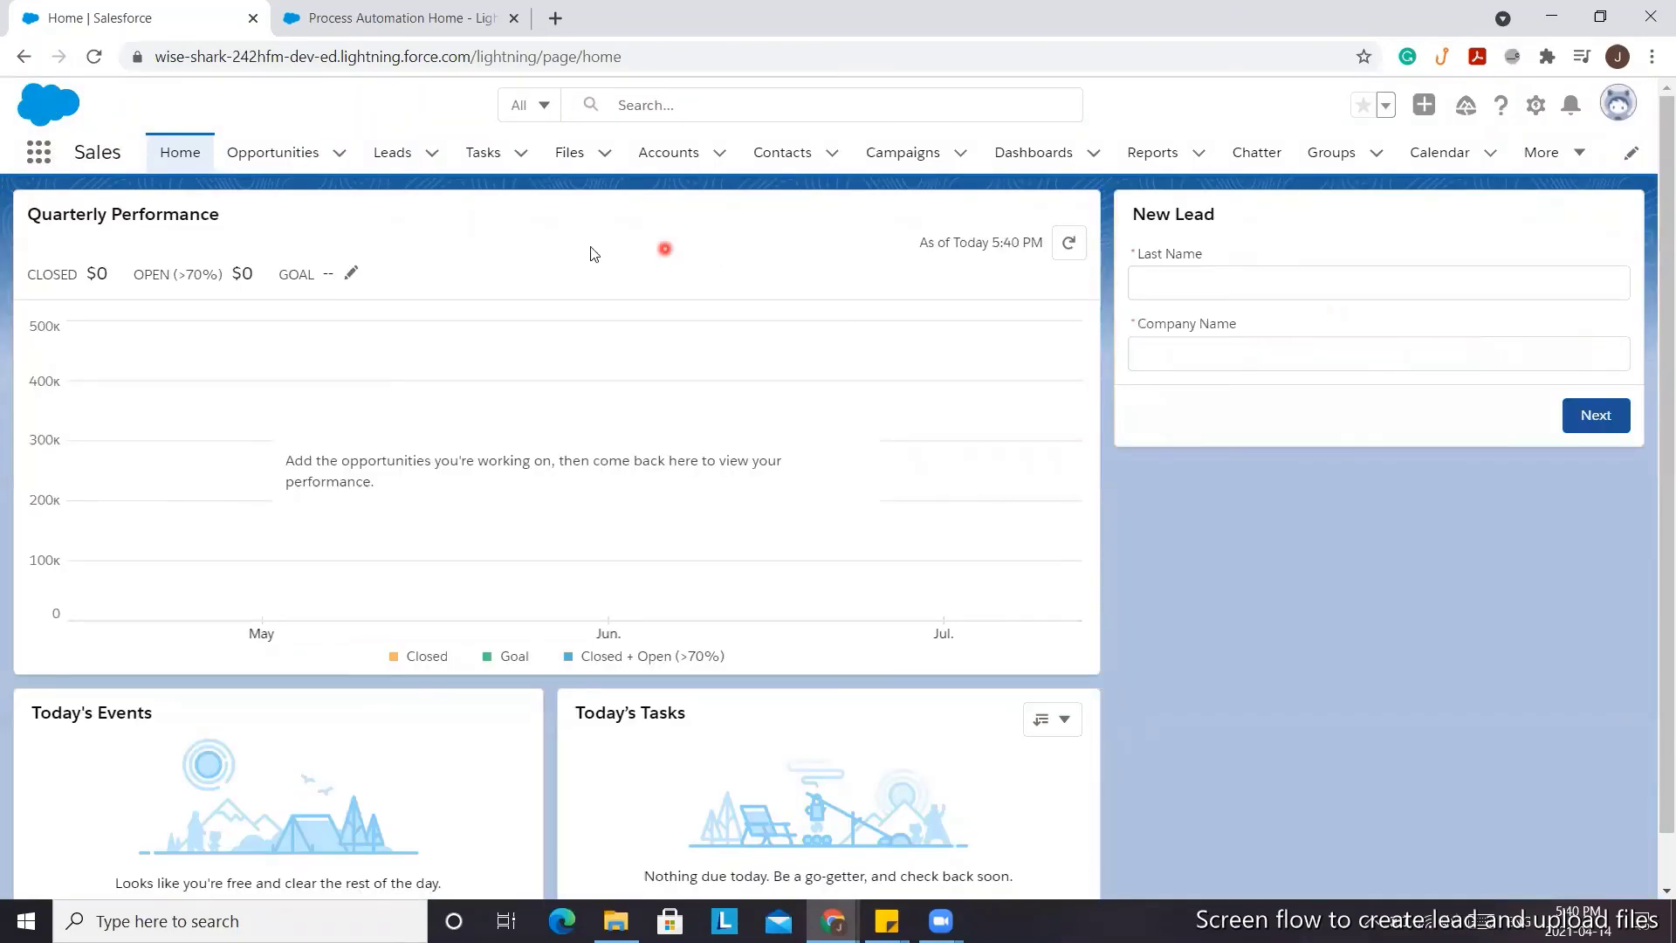
Open the first lead in the recently viewed Leads list and check its related files and details.
click(394, 153)
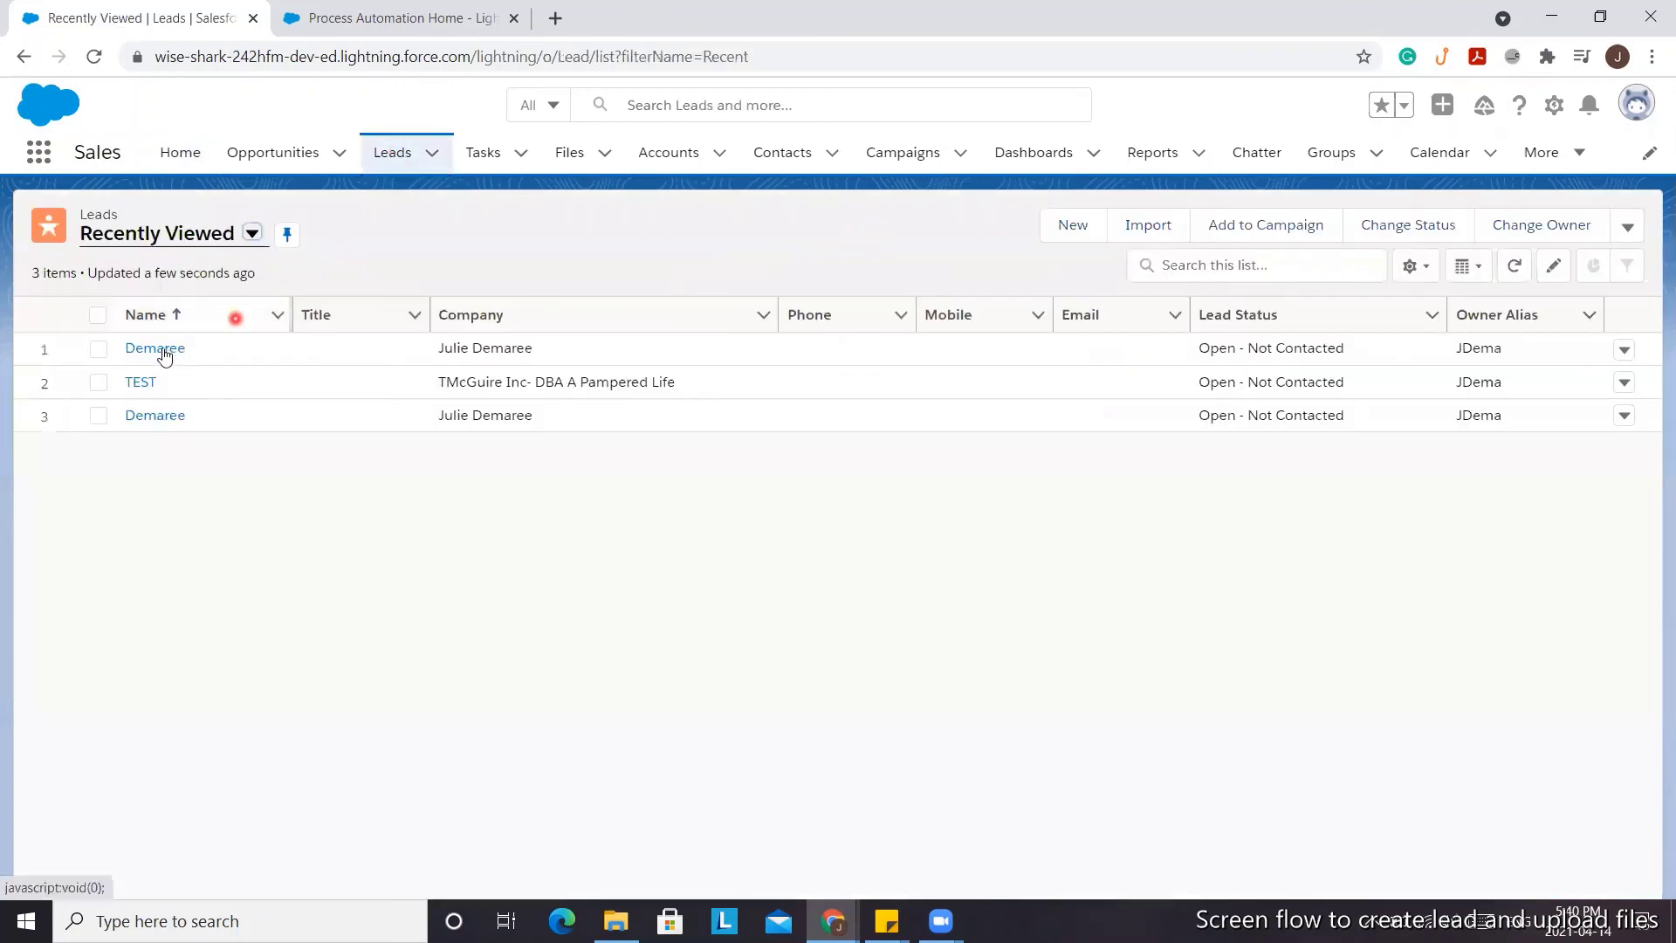
click(152, 349)
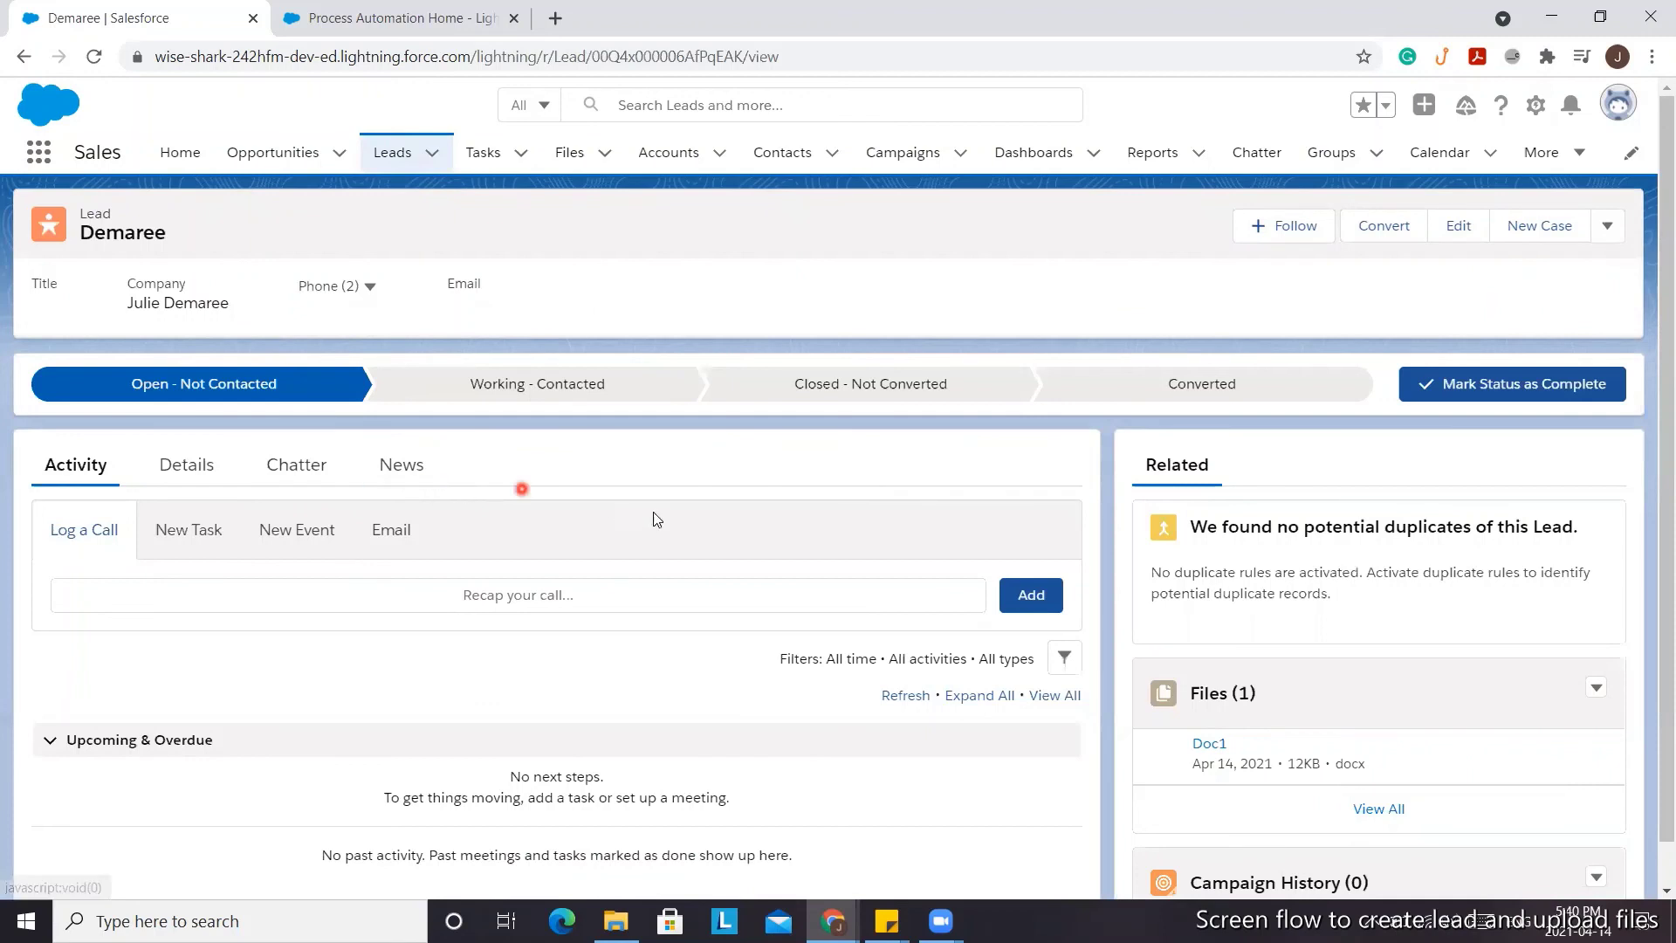
scroll(1189, 504, down, 1)
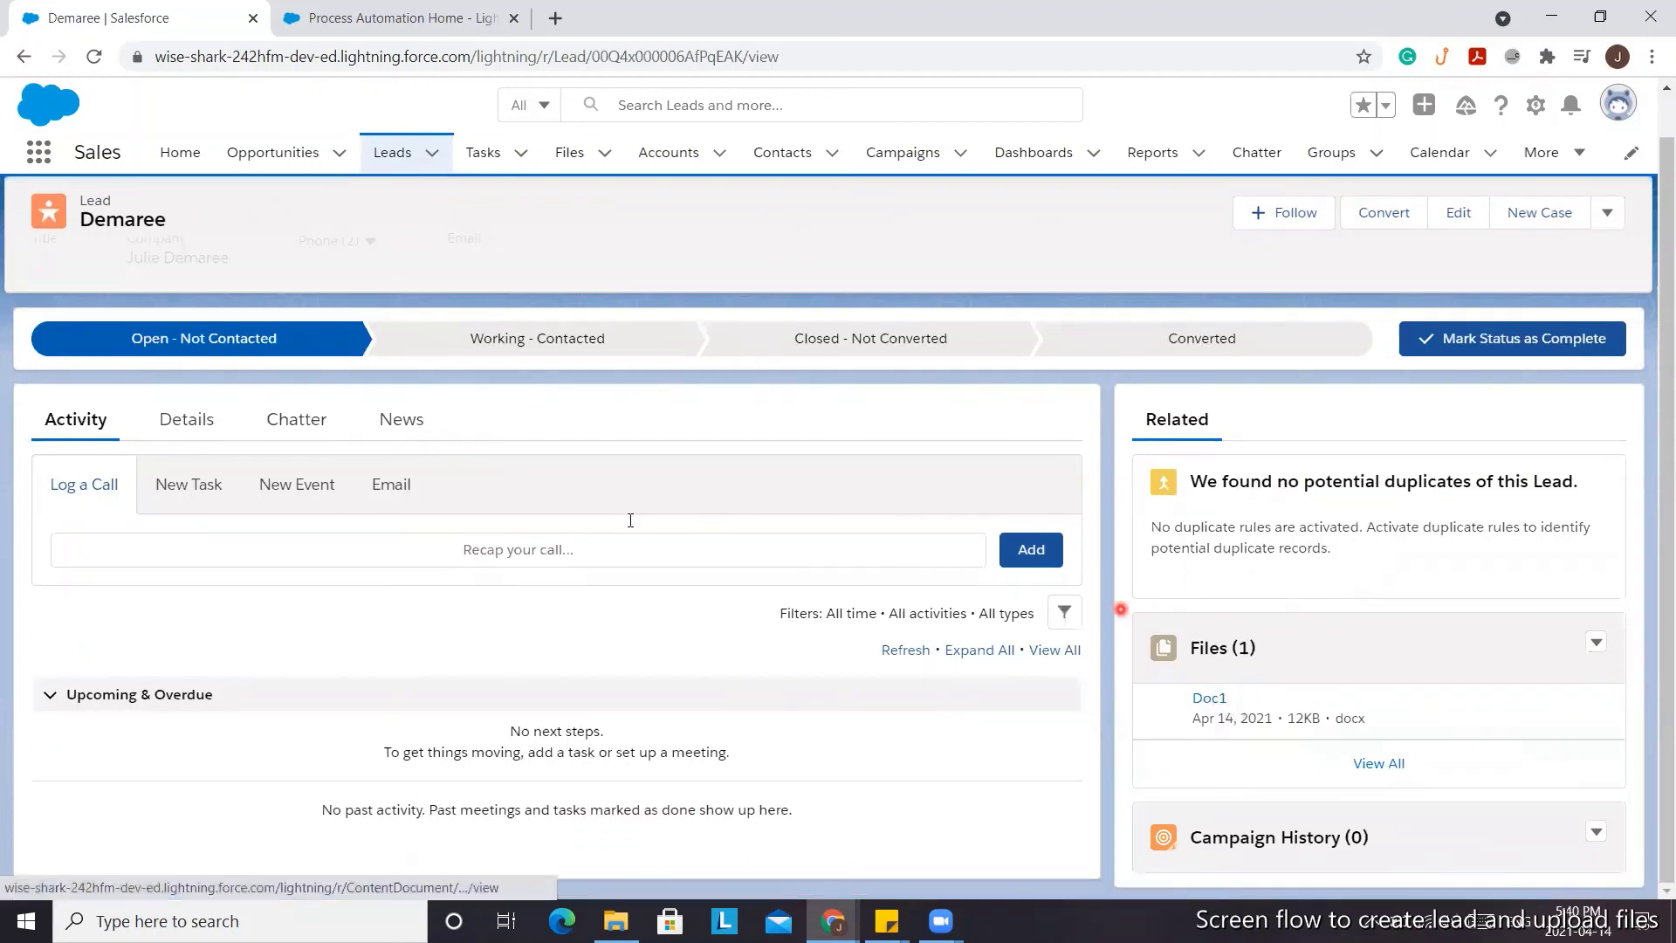
click(181, 420)
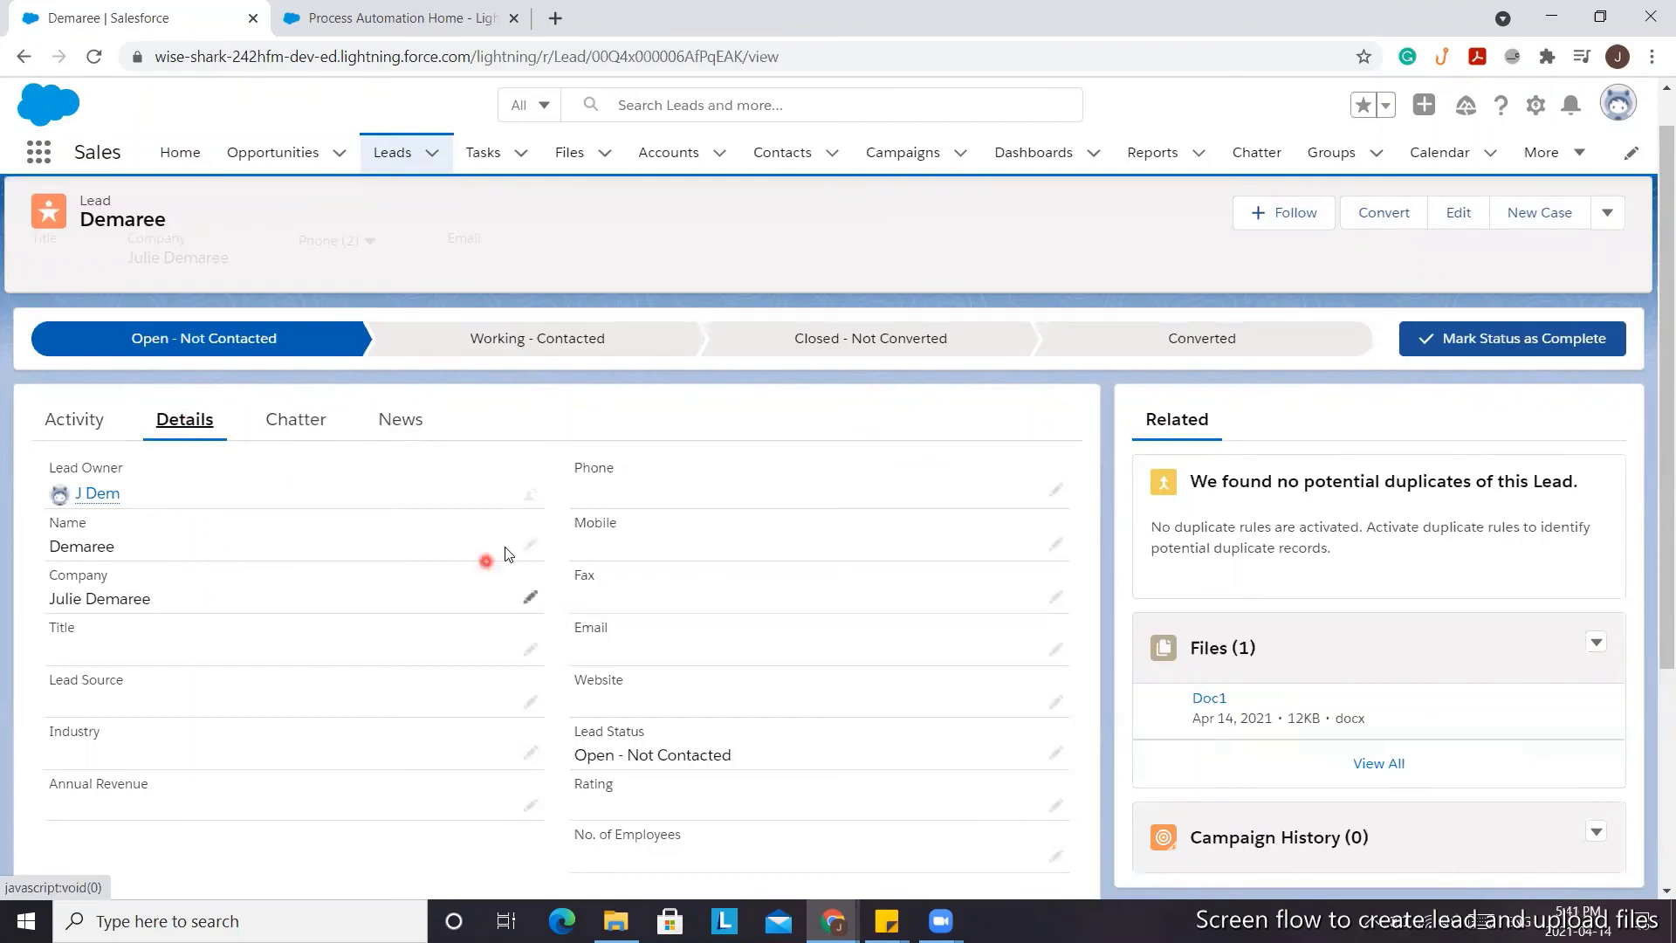
click(530, 544)
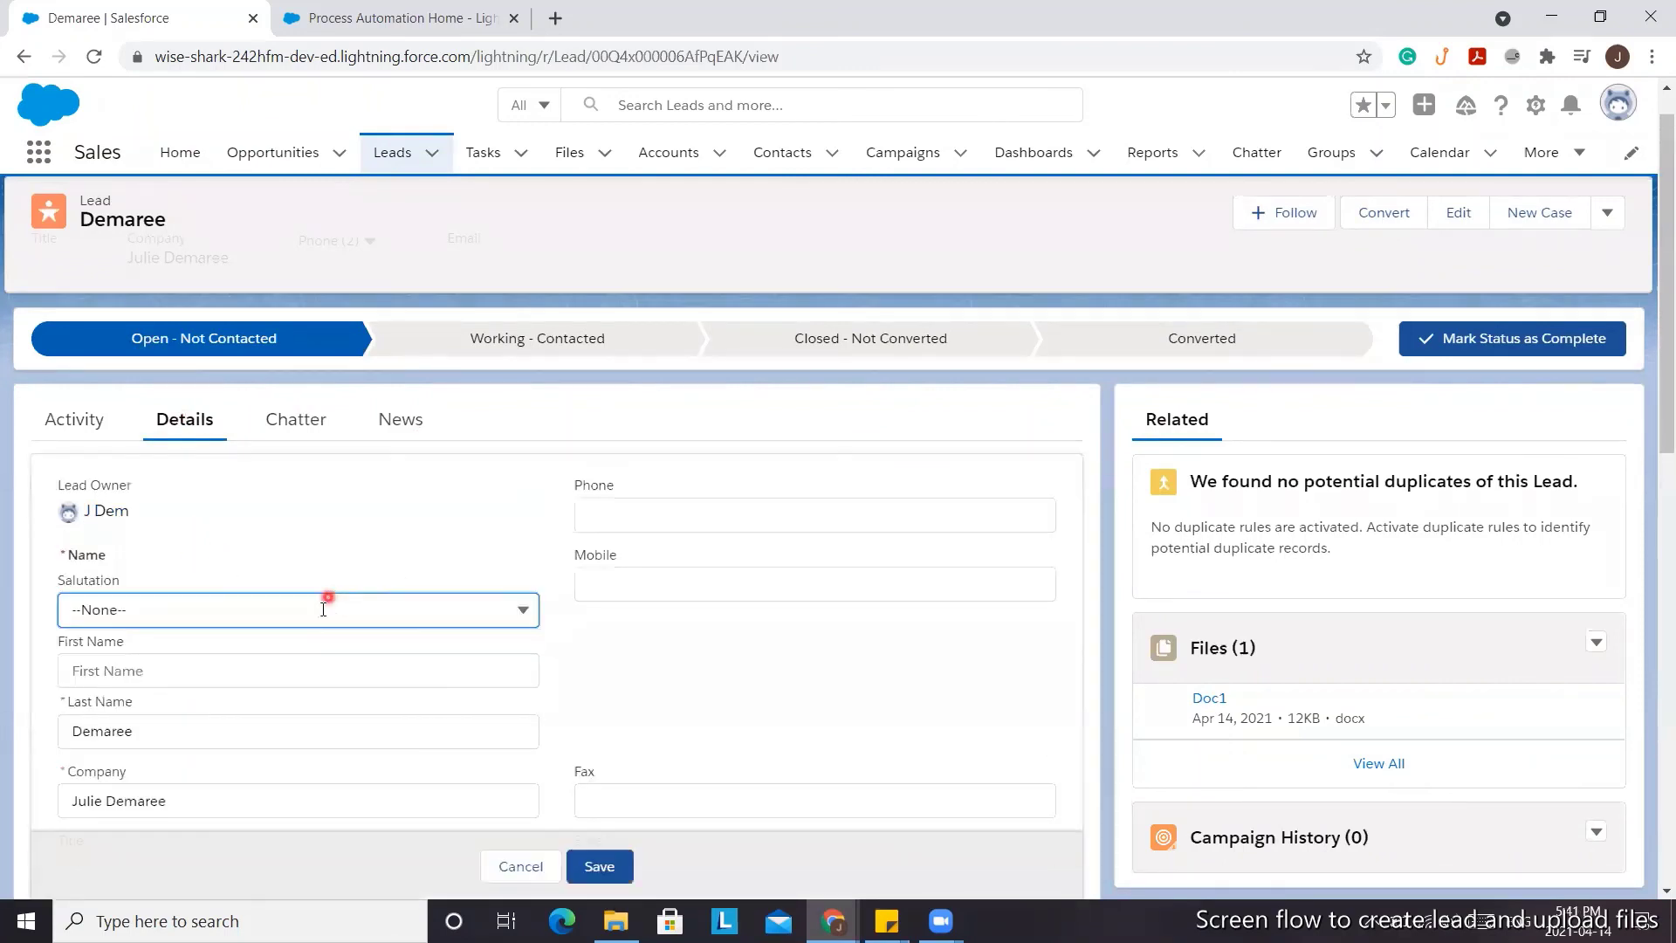
scroll(252, 731, down, 1)
scroll(419, 748, up, 1)
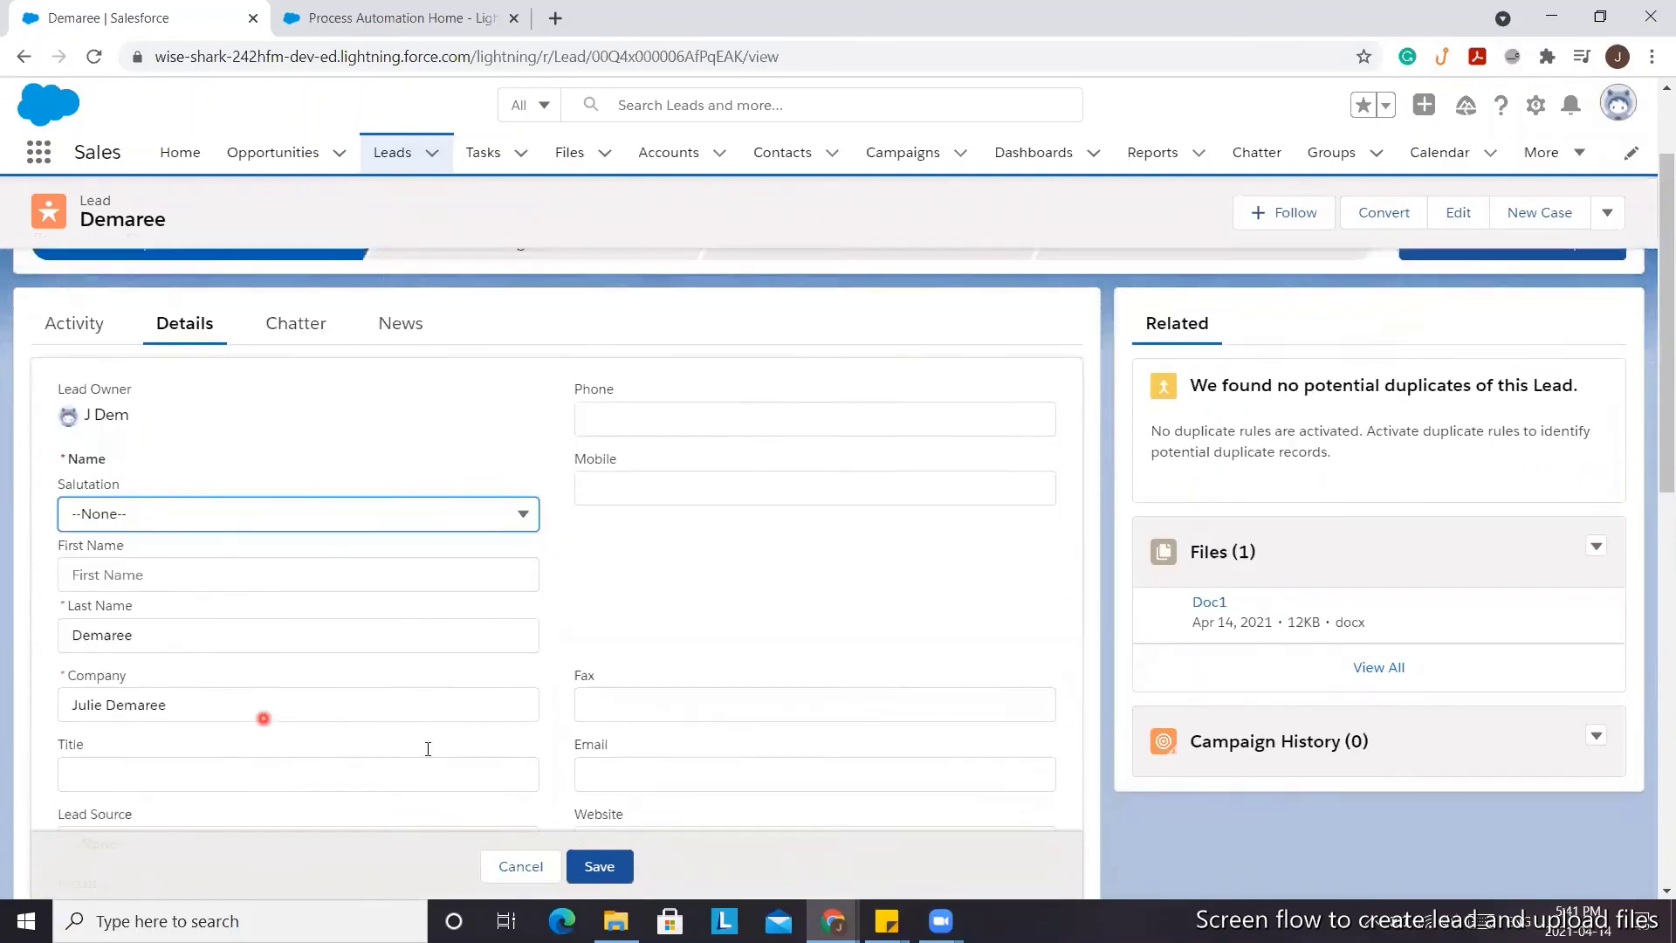
click(520, 866)
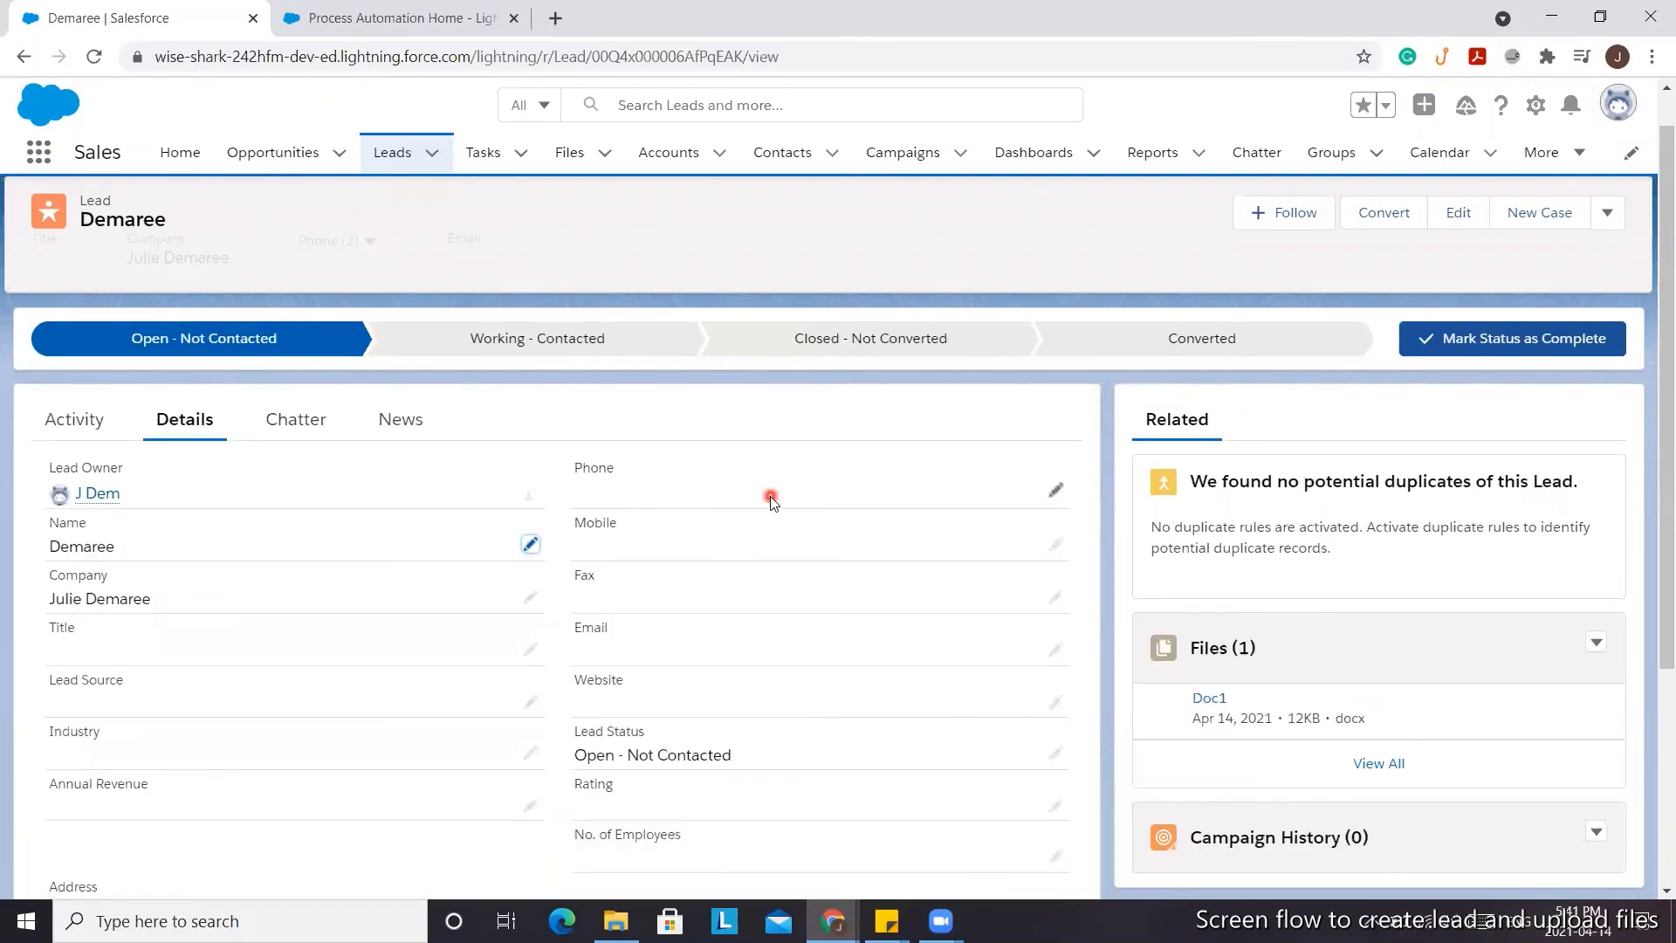